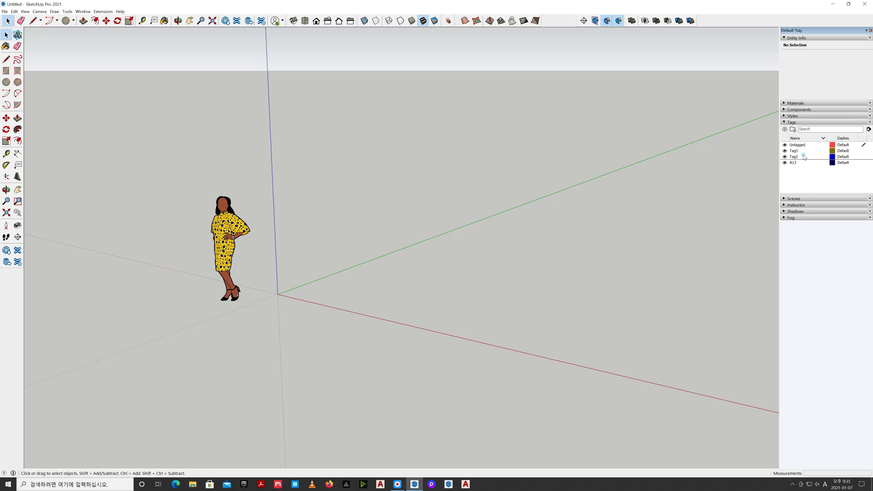
Rename Tag2 as C13 and Tag3 as S13
text(C)
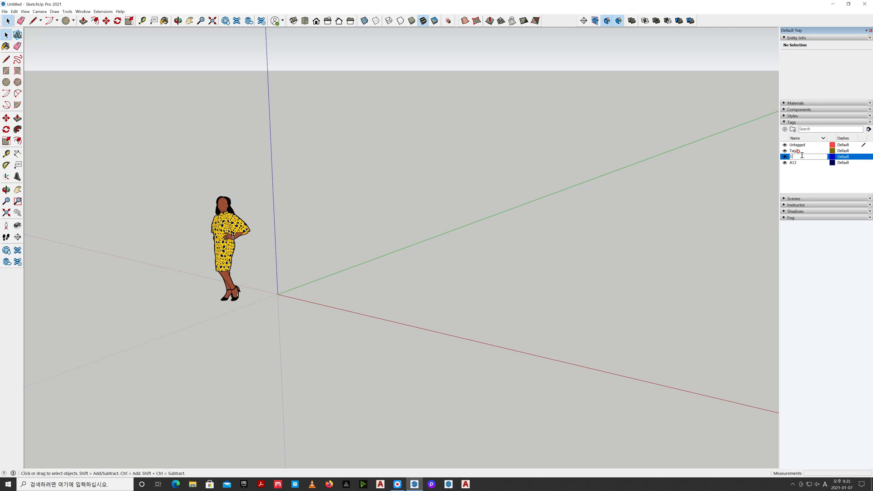
text(13)
click(803, 150)
click(803, 151)
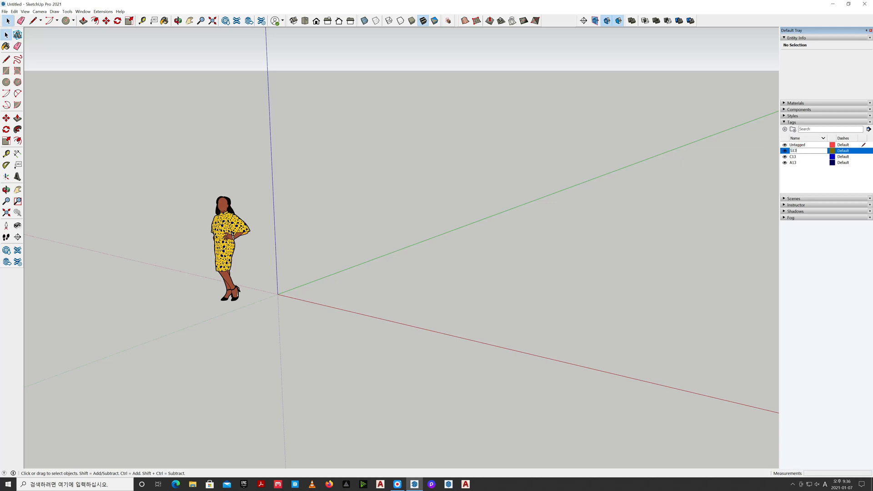
click(801, 174)
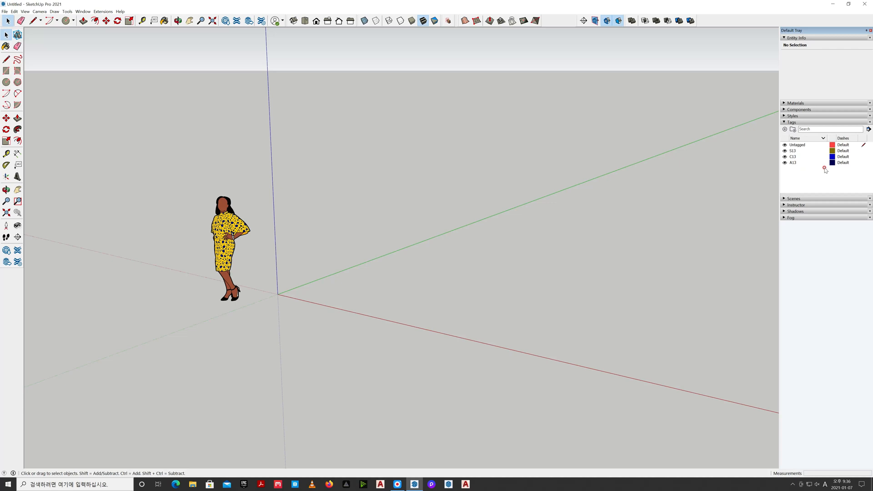
Make A13 the active tag and delete the default human figure from the model
click(860, 163)
drag(274, 340, 136, 148)
key(Delete)
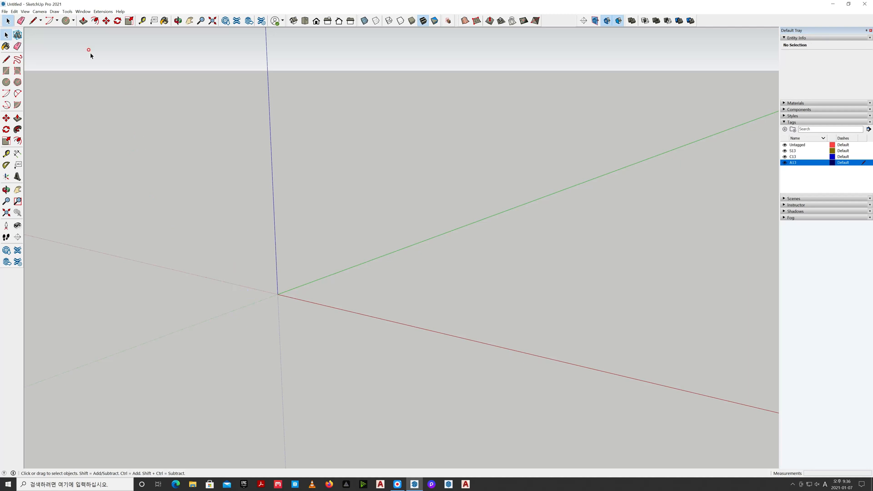
Switch the camera to parallel projection and show the front view
click(40, 12)
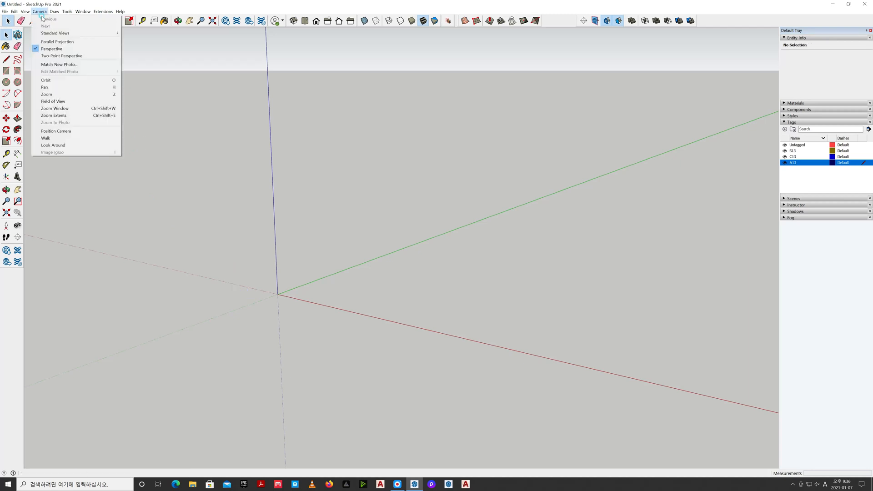
click(46, 42)
click(316, 20)
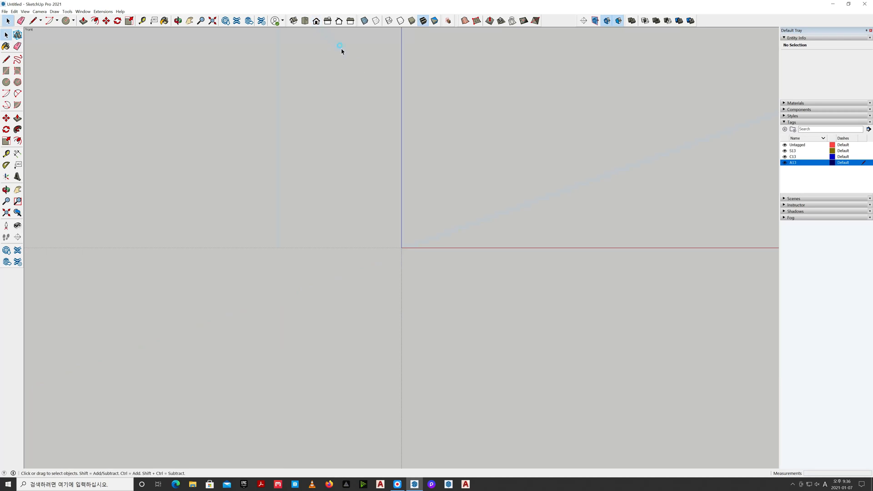
Draw a narrow upright rectangle 30 mm wide and 480 mm high in the front plane
shift+middle_drag(485, 151, 159, 359)
key(r)
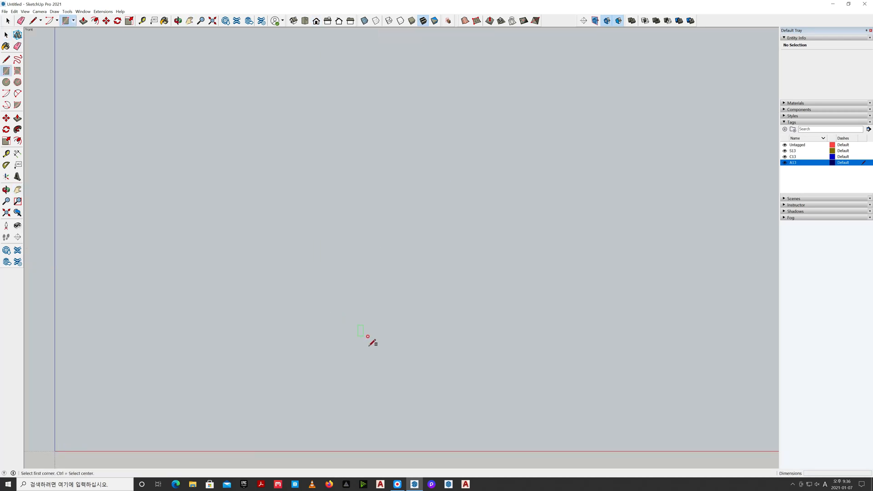
click(364, 387)
click(379, 269)
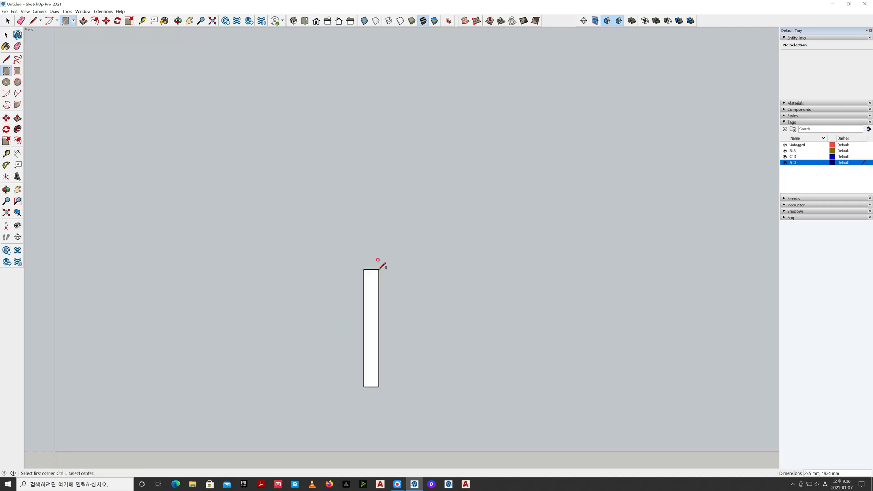
text(30,480)
key(Return)
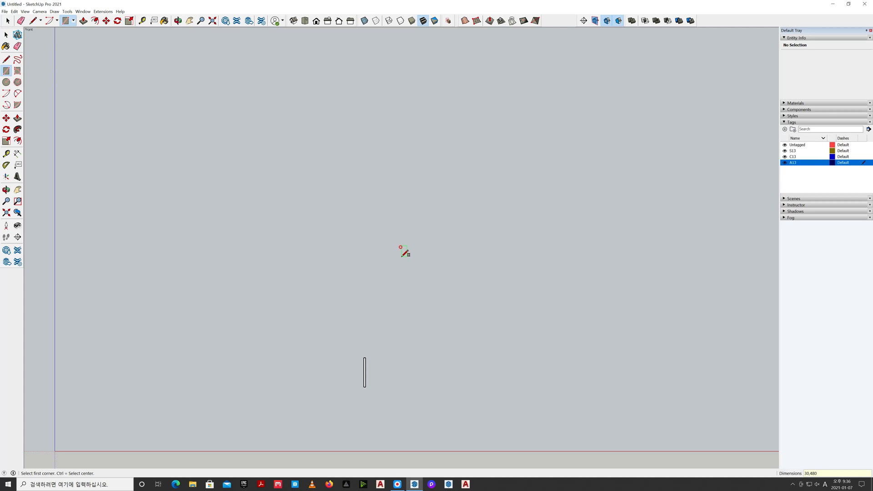
key(space)
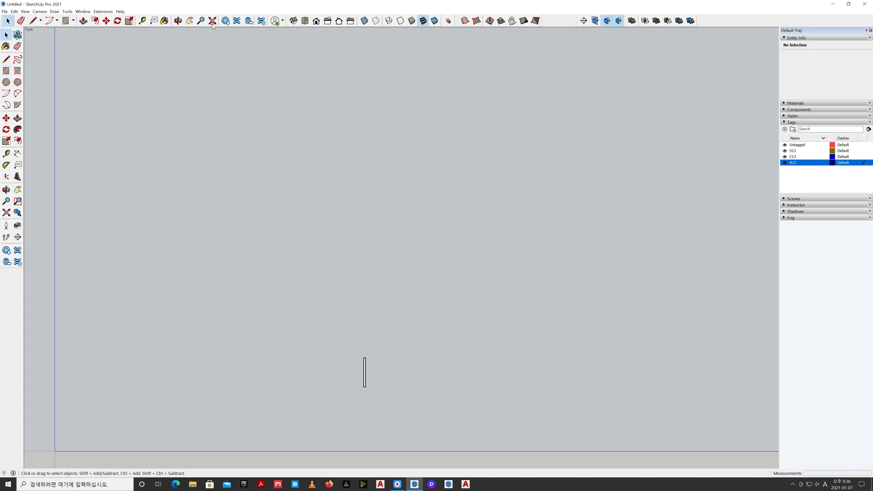
Measure the upright rectangle's width along its upper edge and its height along one long edge
click(212, 25)
scroll(404, 251, down, 3)
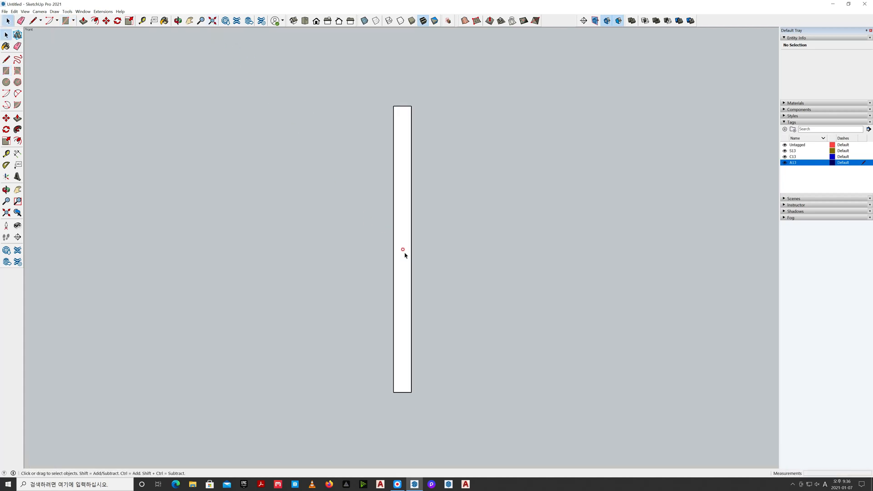
scroll(405, 255, down, 2)
key(t)
click(396, 141)
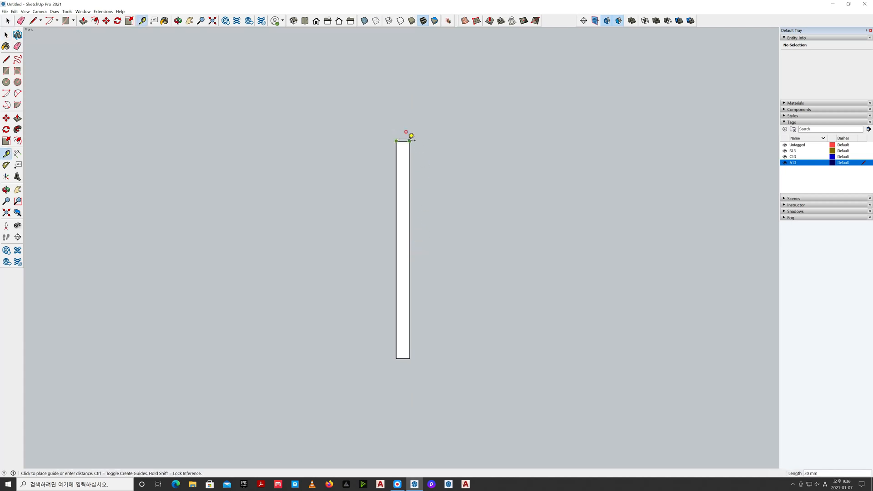
click(409, 141)
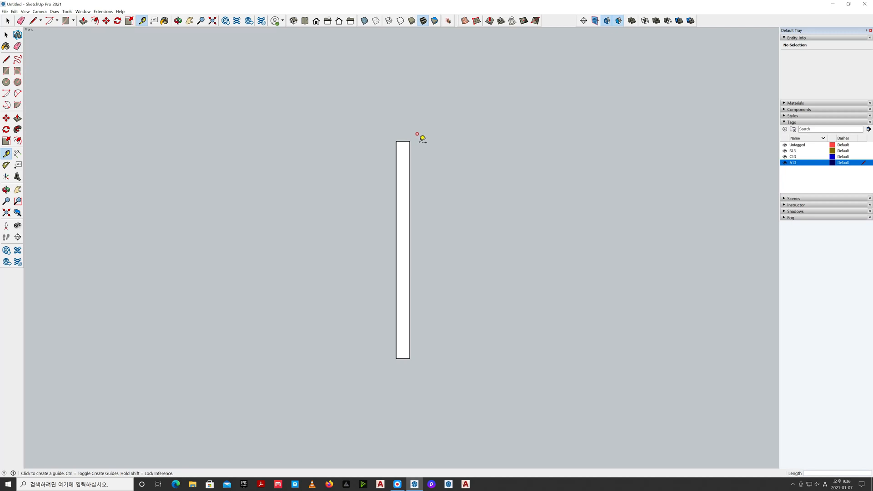
click(409, 141)
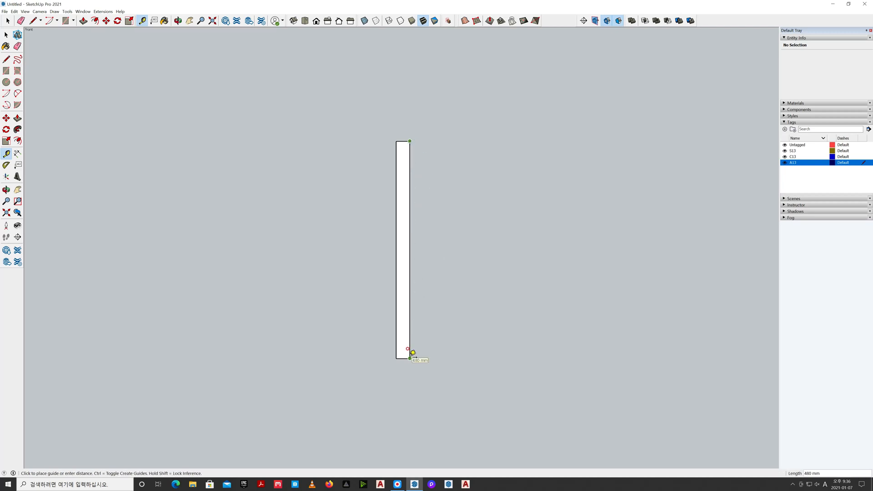
key(space)
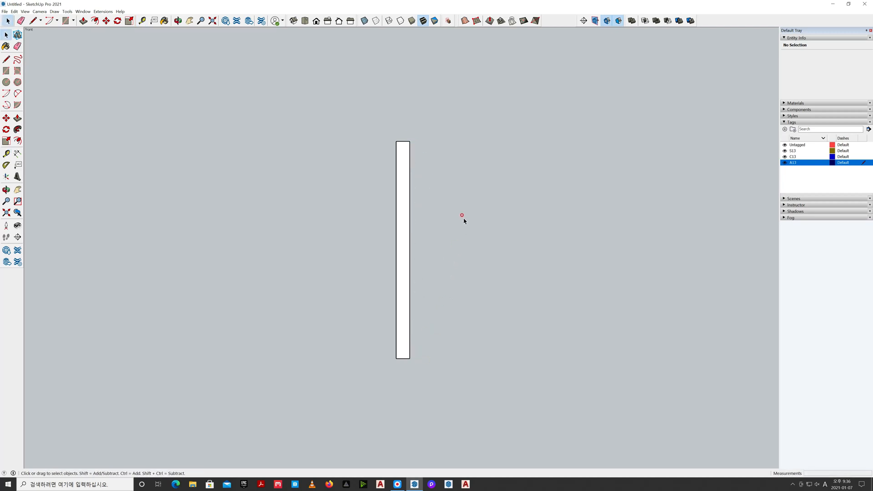
Draw a circle with a 60 mm radius beside the rectangle's upper end and reverse its face
shift+middle_drag(481, 206, 402, 274)
key(c)
click(446, 196)
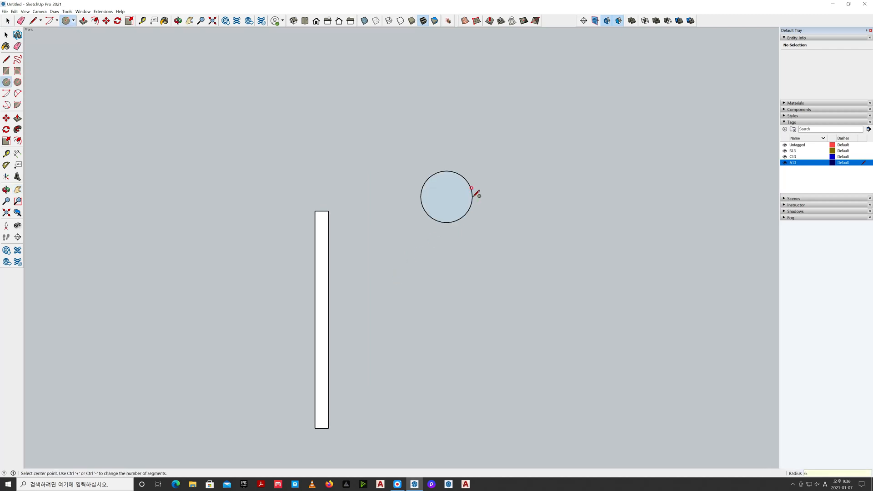
key(Return)
key(space)
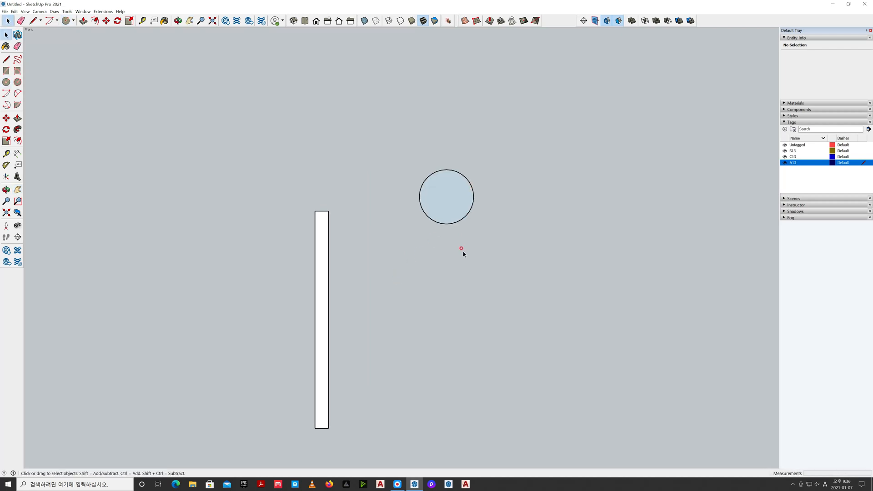
right_click(444, 204)
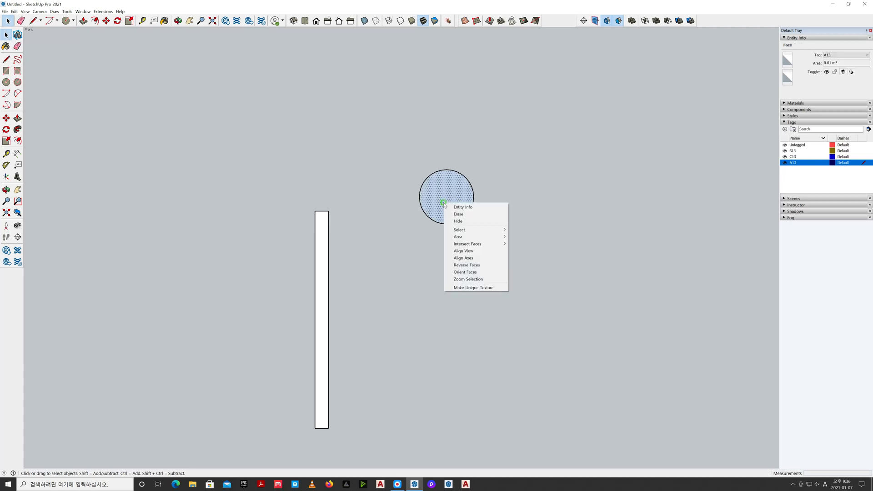
click(460, 265)
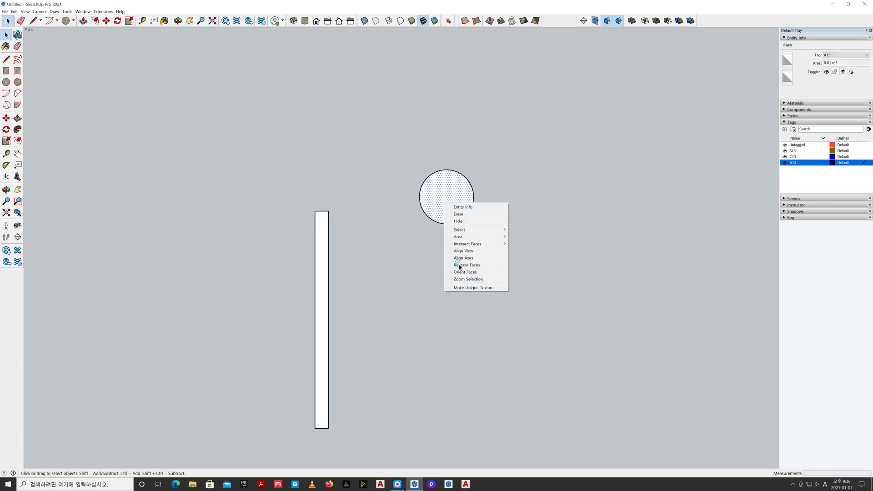
click(460, 266)
Split the circle with a horizontal diameter line and erase the lower arc, leaving the upper semicircle
key(l)
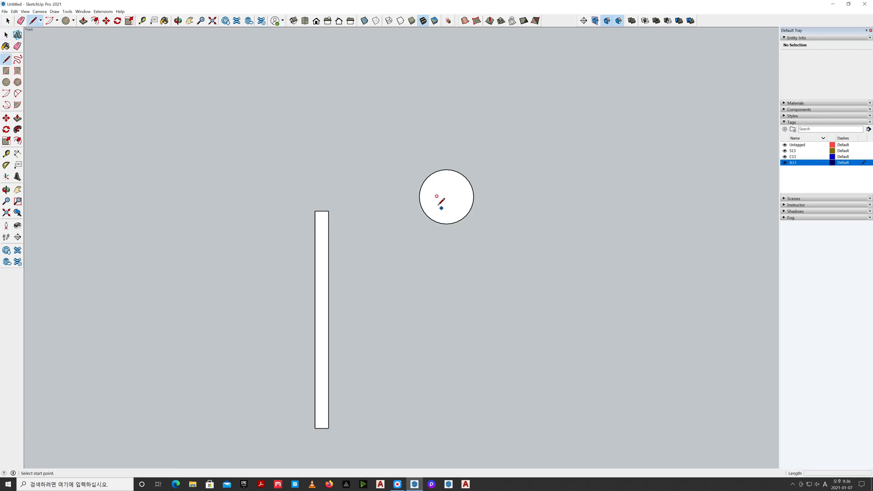
click(419, 197)
click(473, 196)
key(space)
key(e)
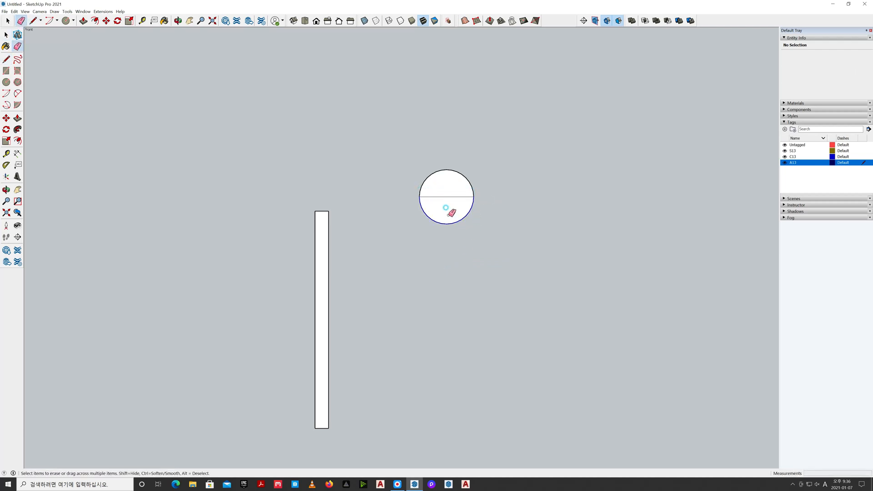
click(446, 224)
key(space)
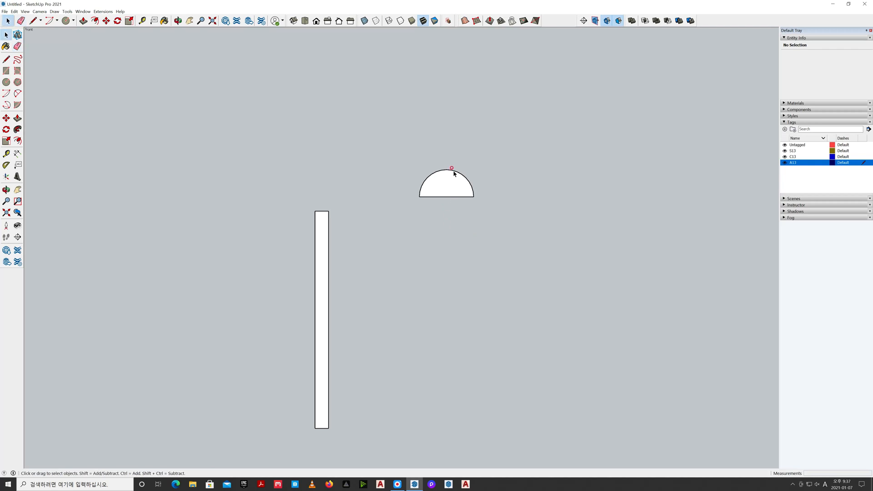
Offset the semicircle's arc inward by the upright strip's width and erase the baseline segment under the inner arc
click(454, 173)
key(f)
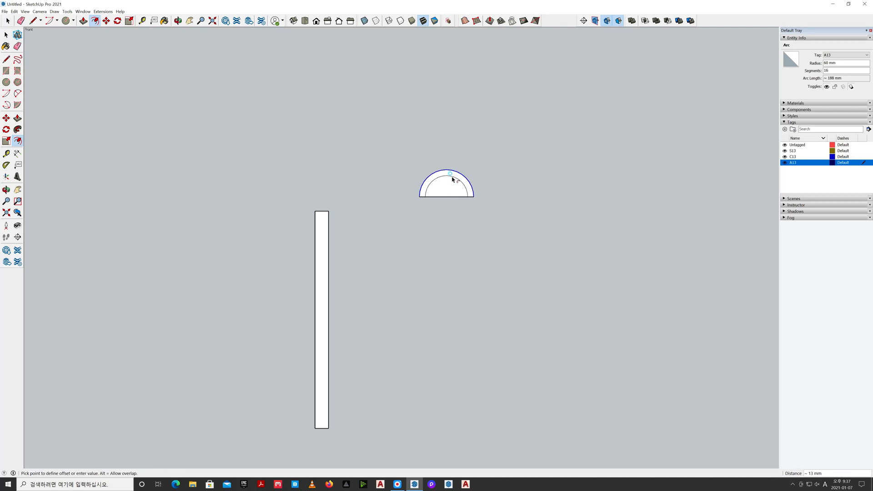
key(Return)
key(space)
key(e)
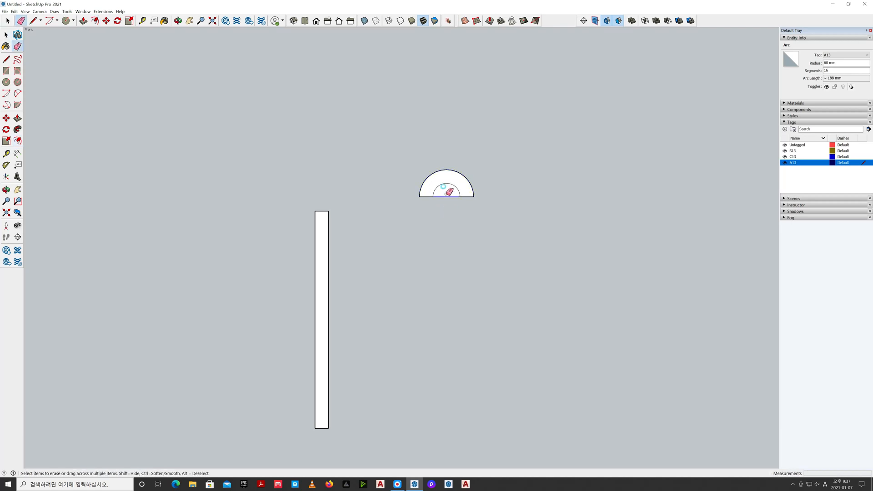
click(447, 197)
key(space)
Move the half ring onto the upper end of the upright strip by its outer corner and erase the seam between them
double_click(438, 181)
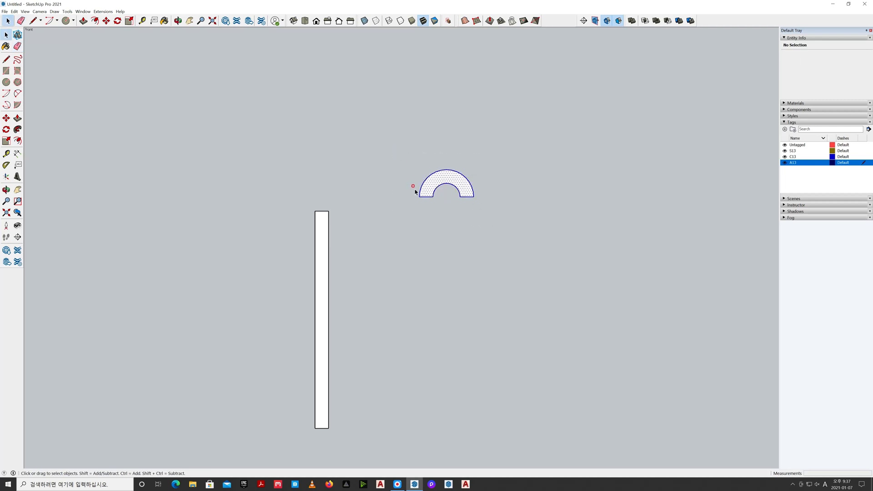
key(m)
click(419, 196)
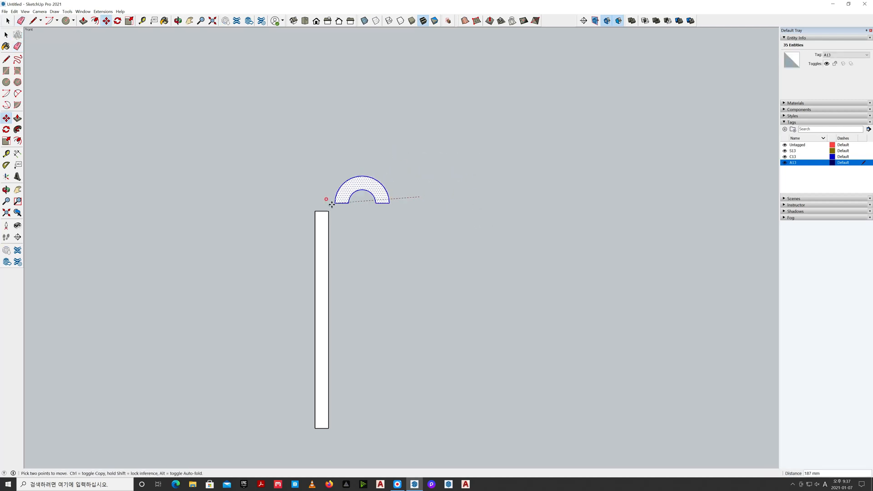
click(315, 211)
key(space)
click(338, 224)
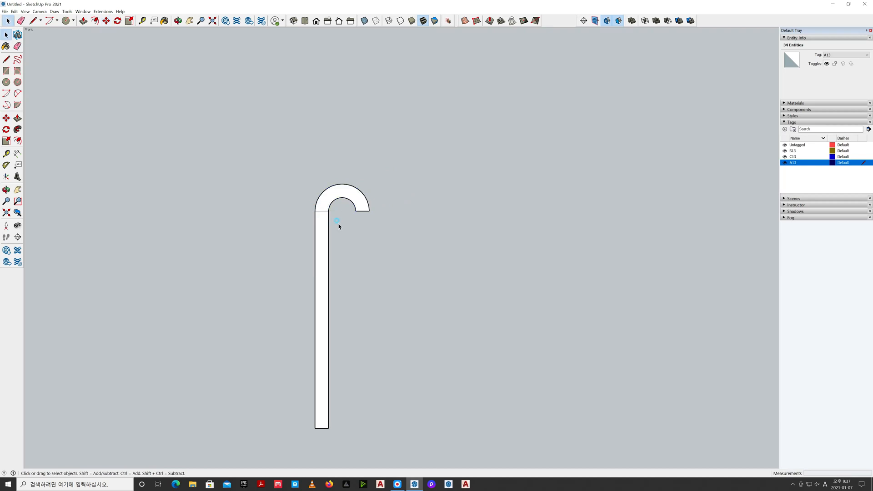
key(e)
drag(320, 207, 319, 216)
key(space)
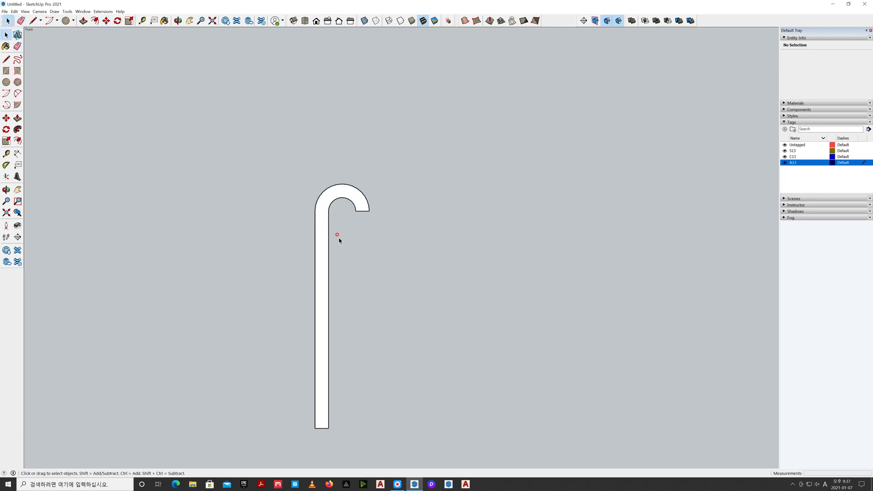
Switch the camera back to perspective and show the isometric view
key(h)
drag(387, 262, 470, 220)
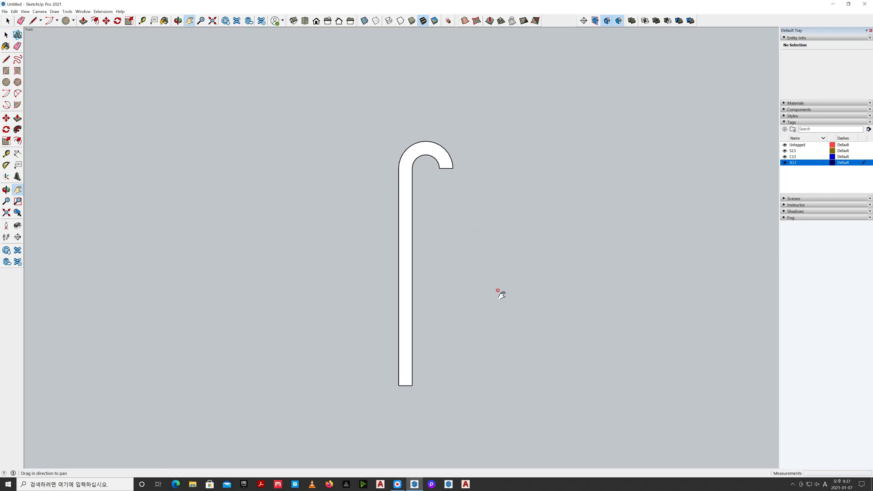
key(space)
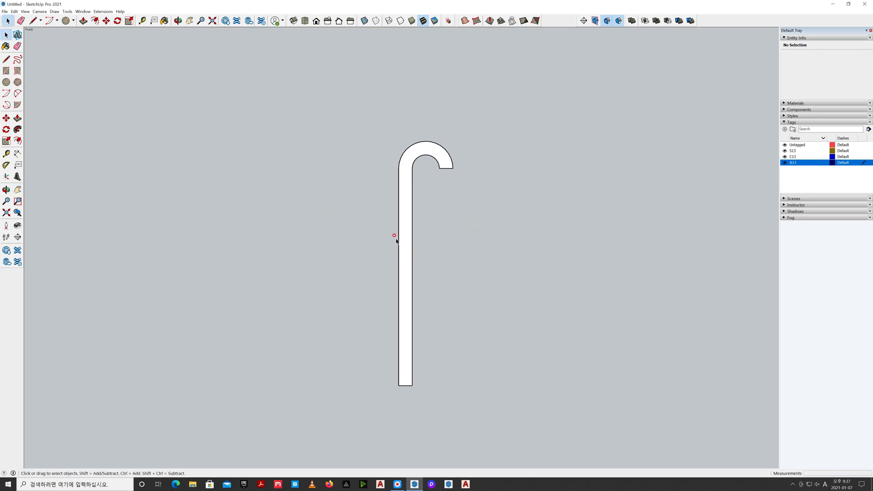
click(40, 11)
click(44, 49)
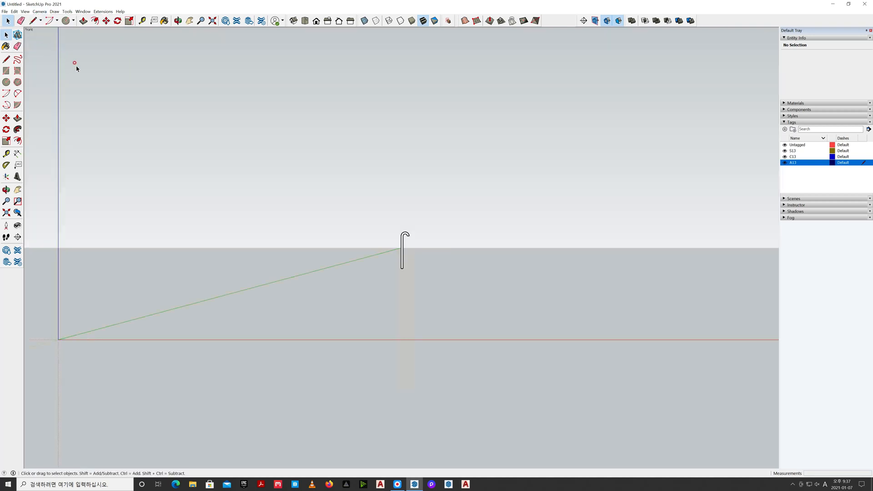
click(293, 22)
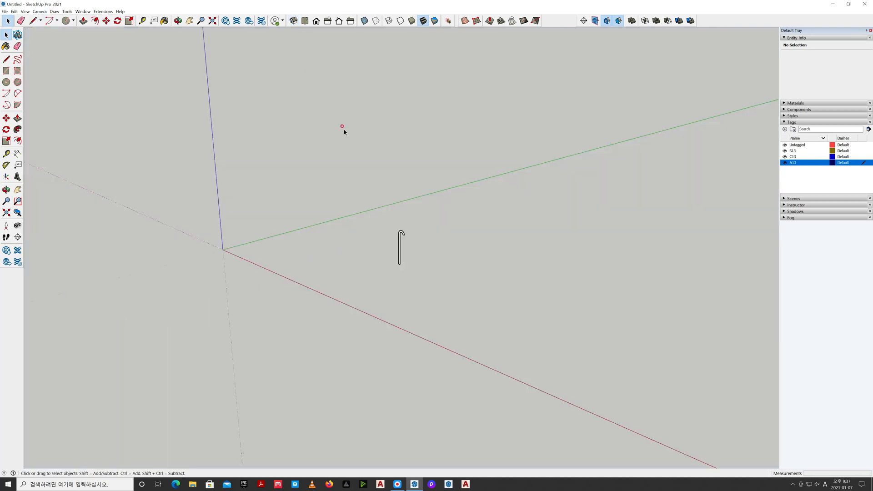
Extrude the hook-shaped profile 480 mm with Push/Pull
click(212, 20)
scroll(350, 268, down, 2)
key(h)
drag(395, 279, 474, 270)
key(space)
key(p)
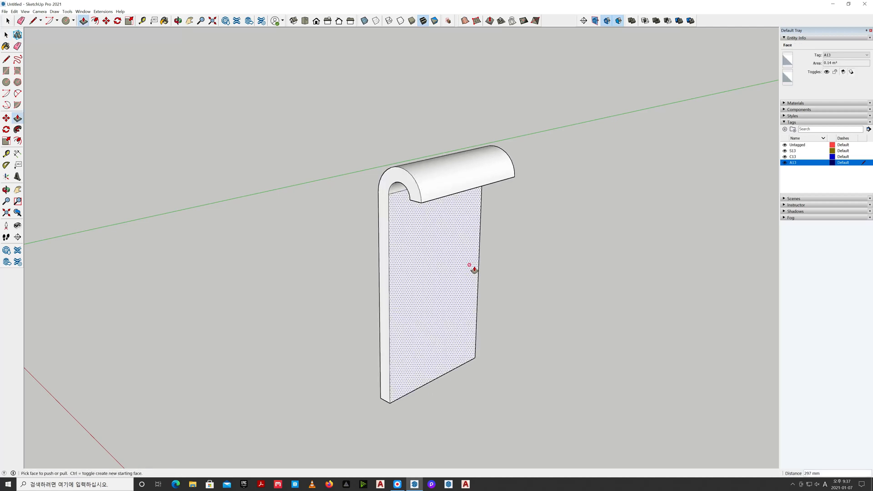
text(480)
key(Return)
key(space)
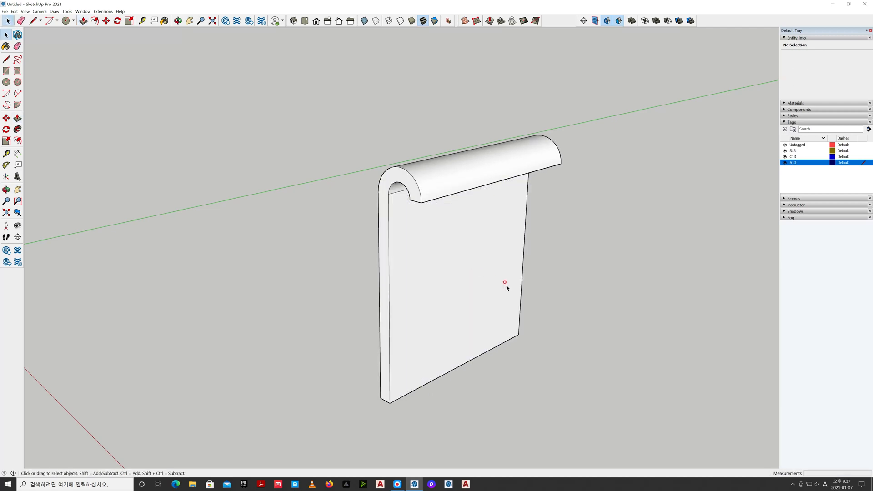
Group all the geometry of the extruded hook-topped panel
click(498, 300)
double_click(491, 298)
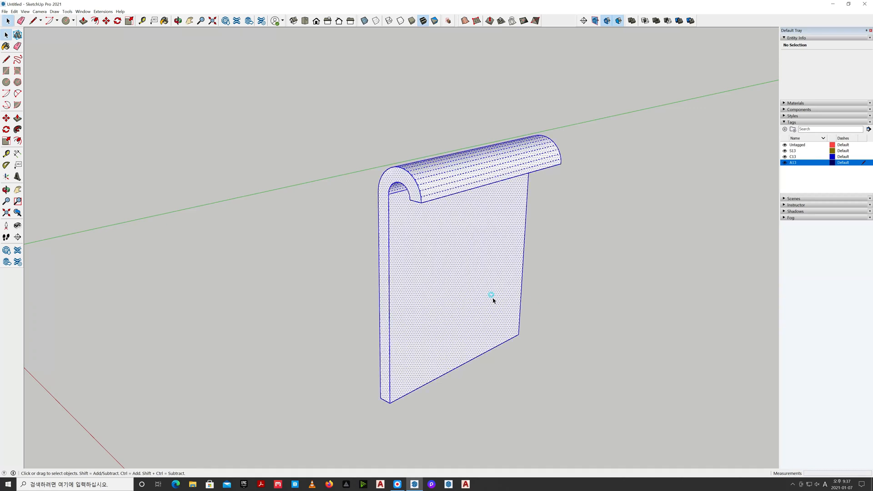
right_click(493, 298)
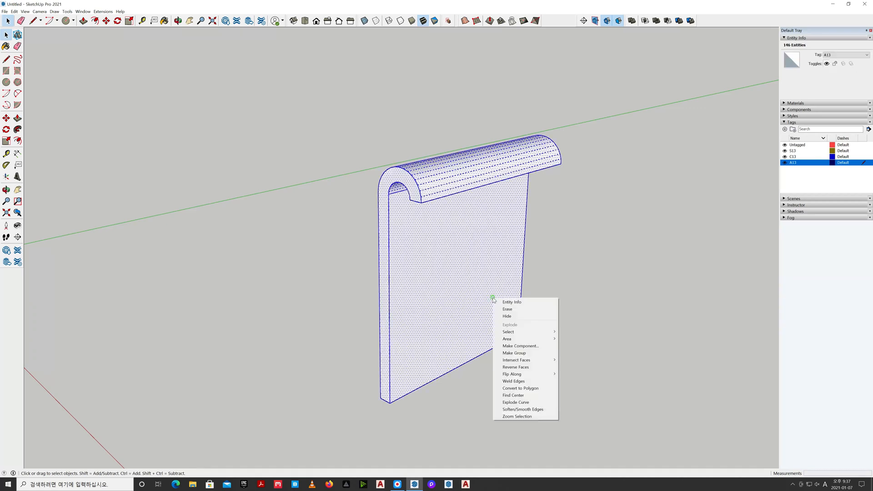
click(504, 353)
click(461, 403)
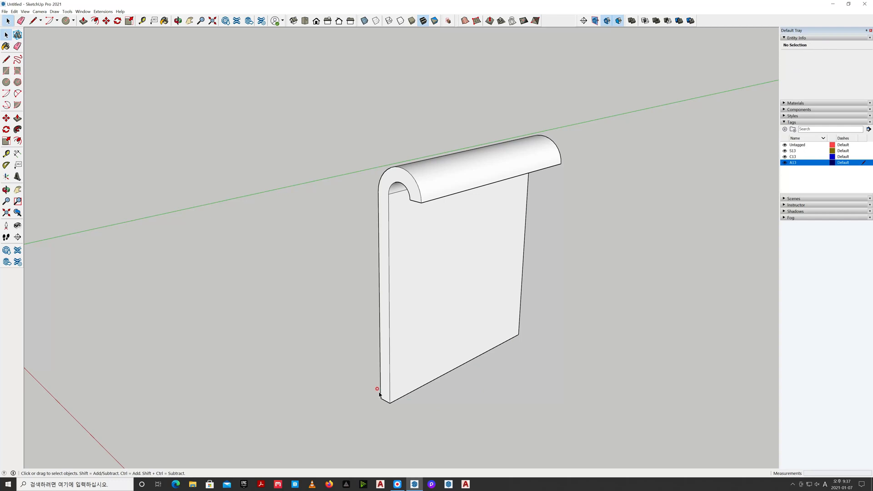
Copy the panel group 30 mm sideways along the red axis, snapping one lower front corner onto the other
click(409, 439)
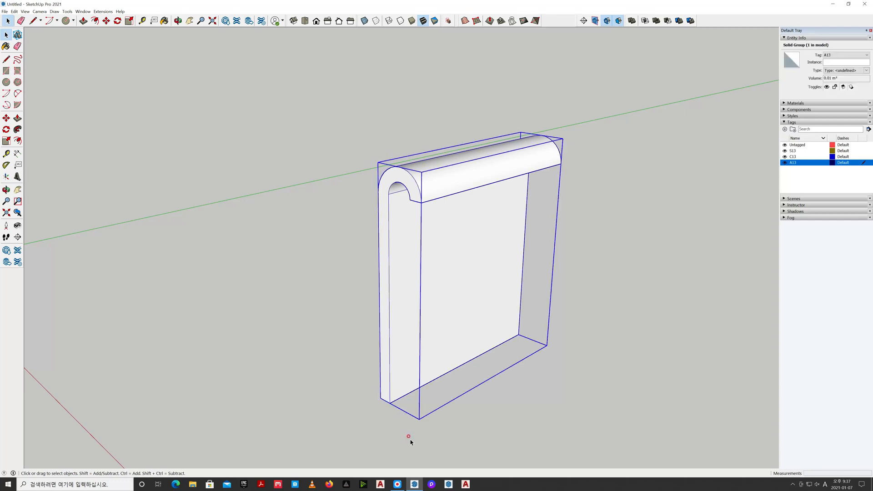
key(m)
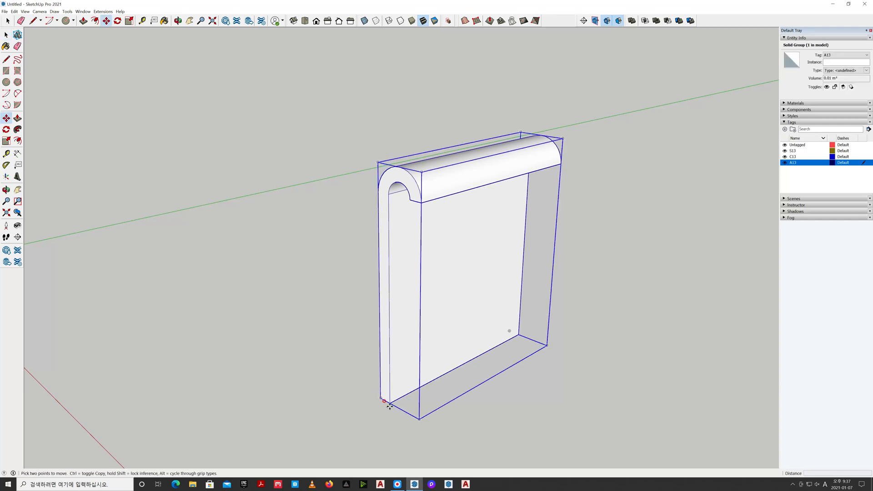
click(389, 403)
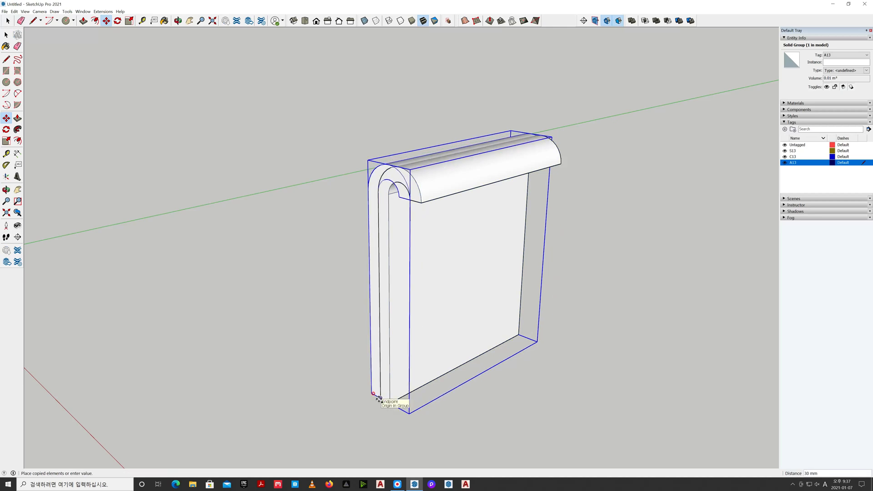
click(372, 410)
key(space)
click(374, 412)
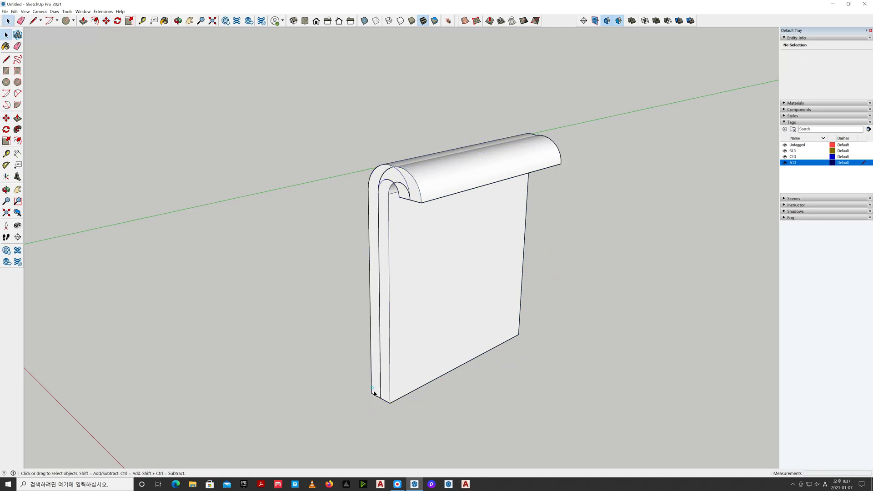
Flip the copied panel along the group's red axis so its hook faces the opposite way
click(373, 391)
click(373, 391)
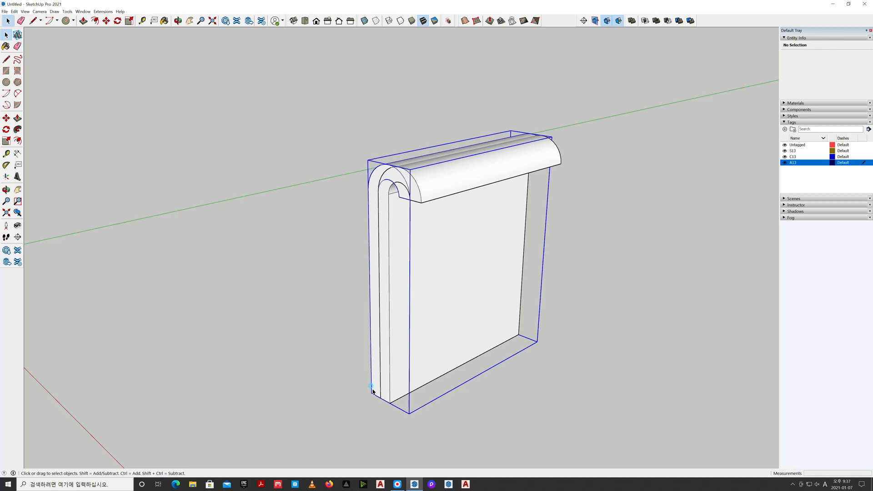
right_click(372, 391)
mouse_move(400, 370)
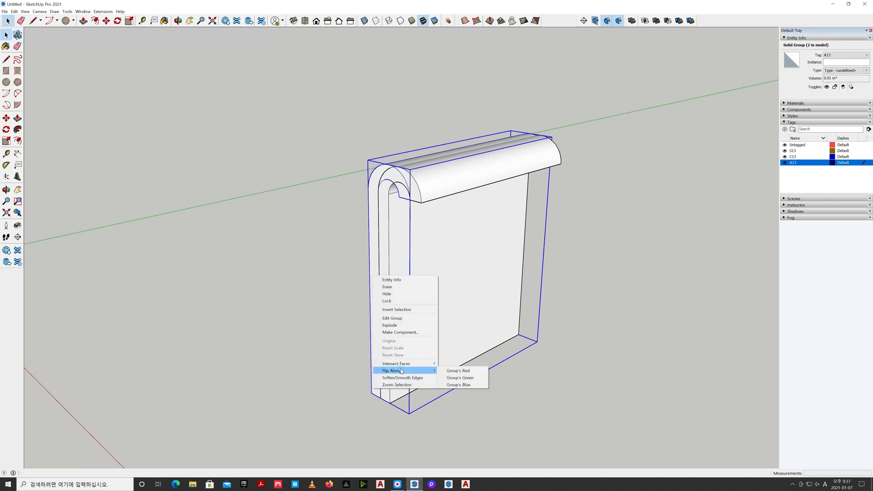
click(455, 372)
click(403, 415)
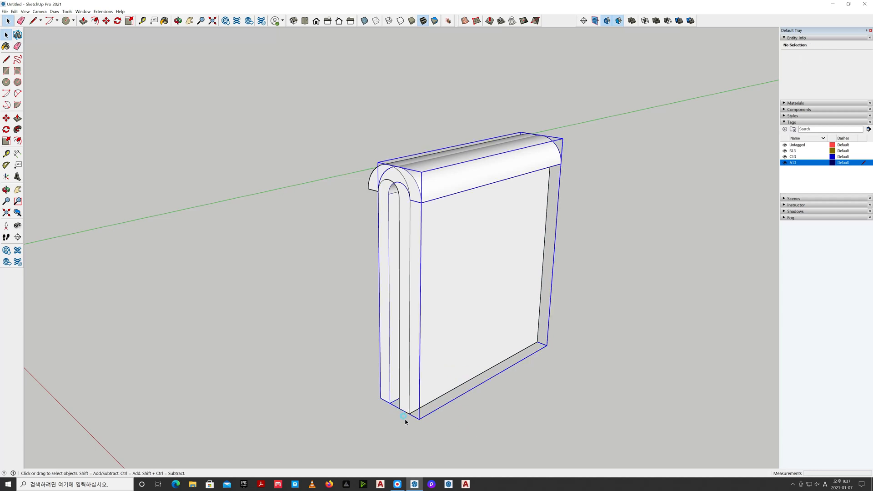
key(m)
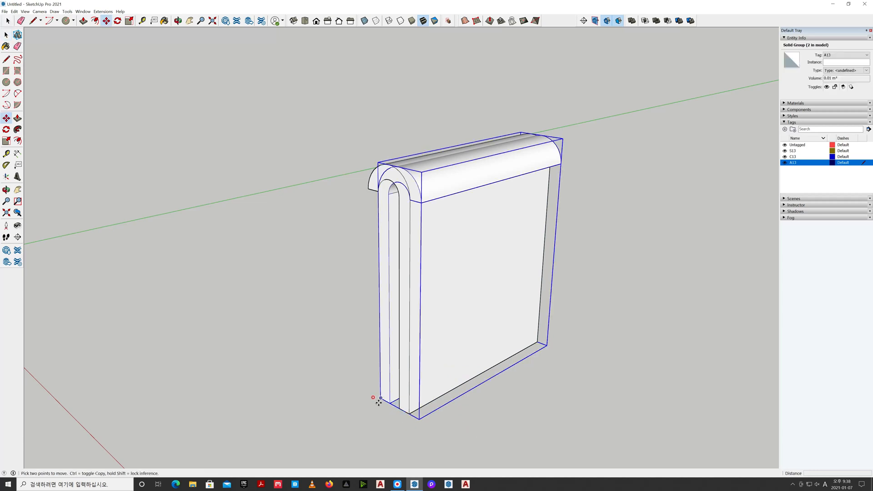
click(380, 397)
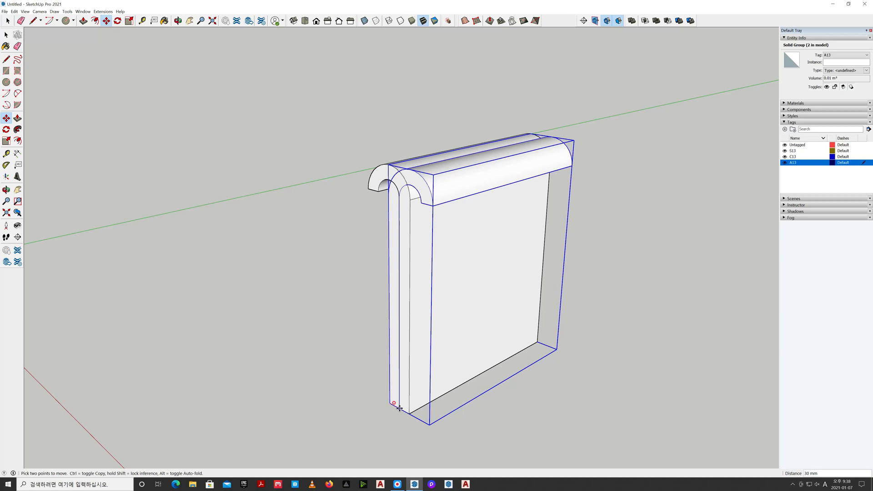
click(414, 415)
key(space)
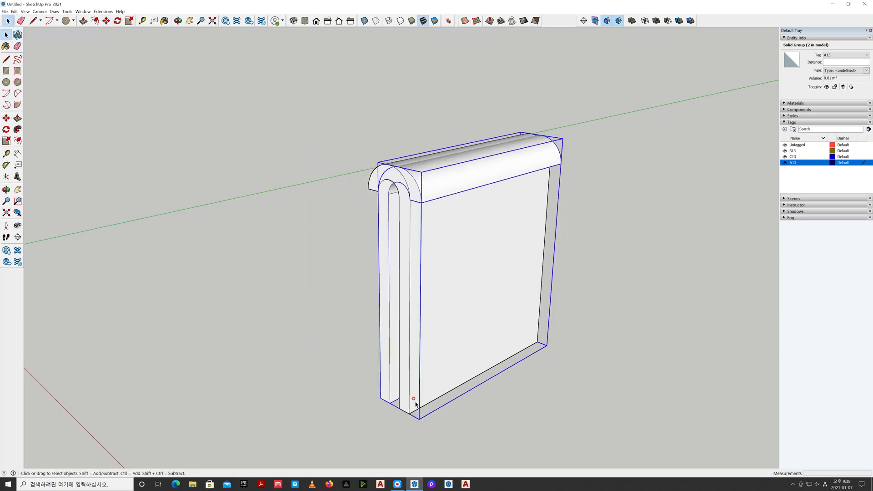
Move the flipped panel by its lower front corner onto the original's lower outer corner, placing the two back to back
key(m)
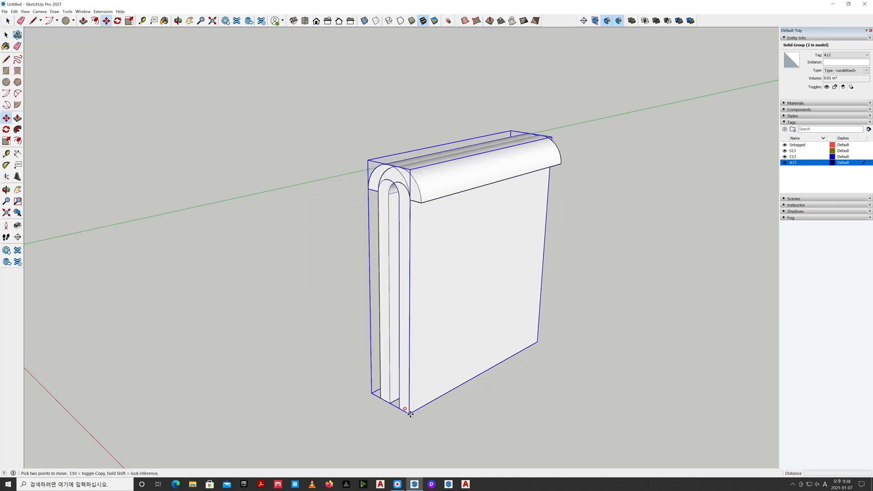
click(409, 412)
click(379, 398)
key(space)
click(409, 423)
Move the flipped panel 480 mm along the red axis, away from the original panel
shift+middle_drag(485, 417, 511, 400)
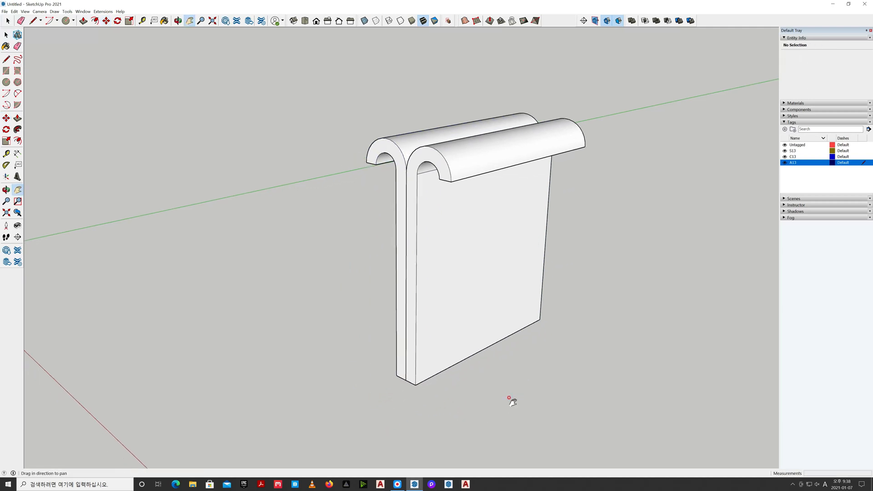
click(396, 377)
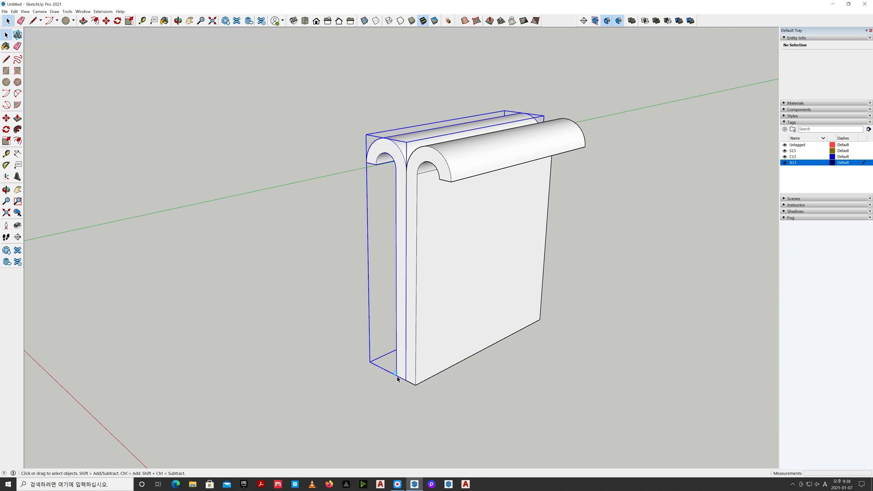
key(m)
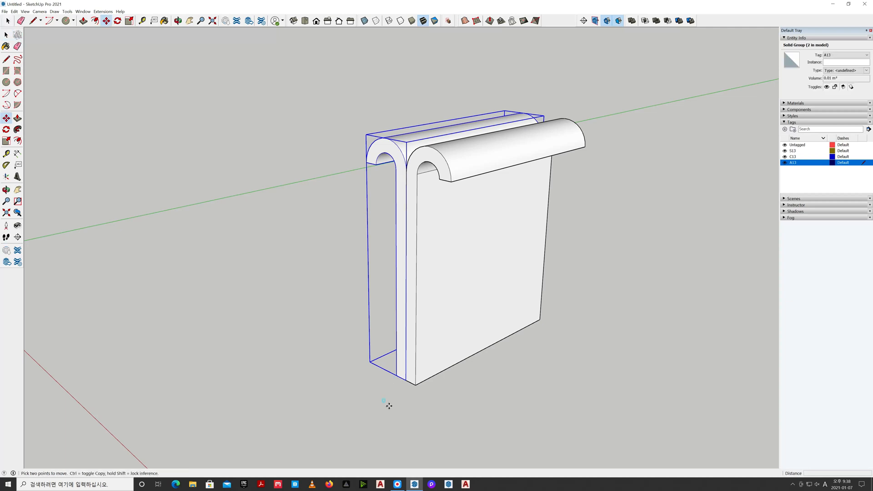
click(389, 406)
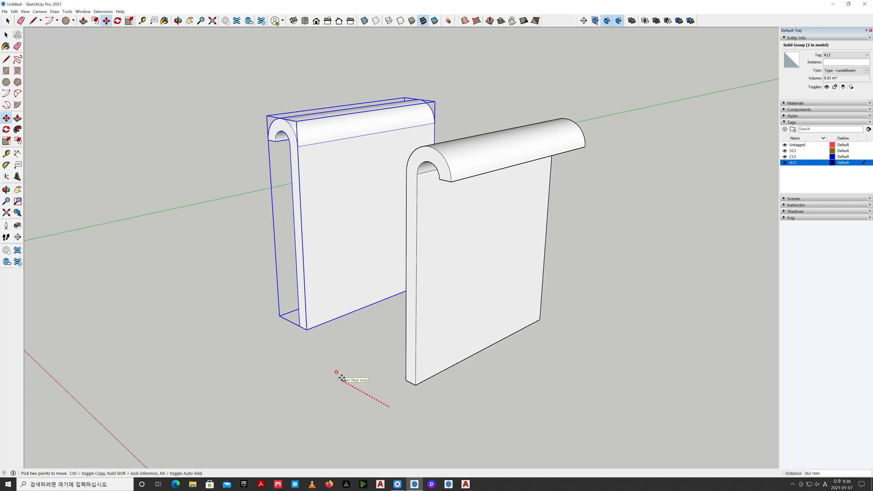
key(Return)
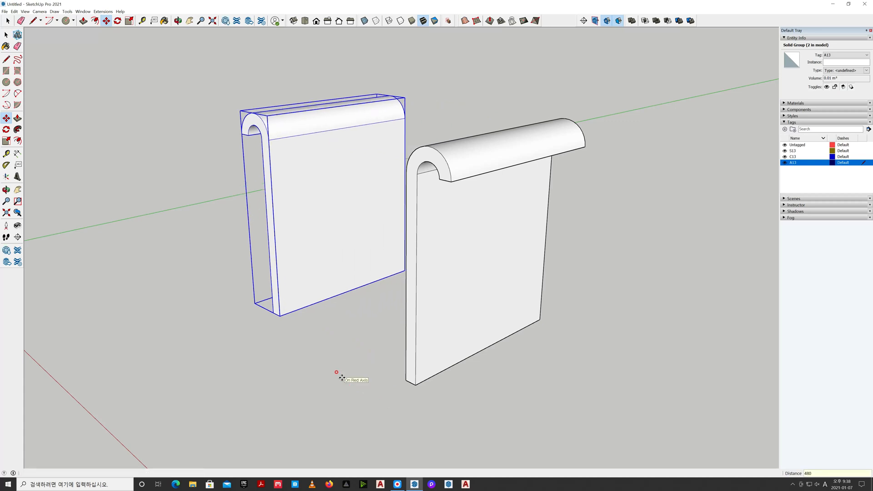
key(space)
click(342, 378)
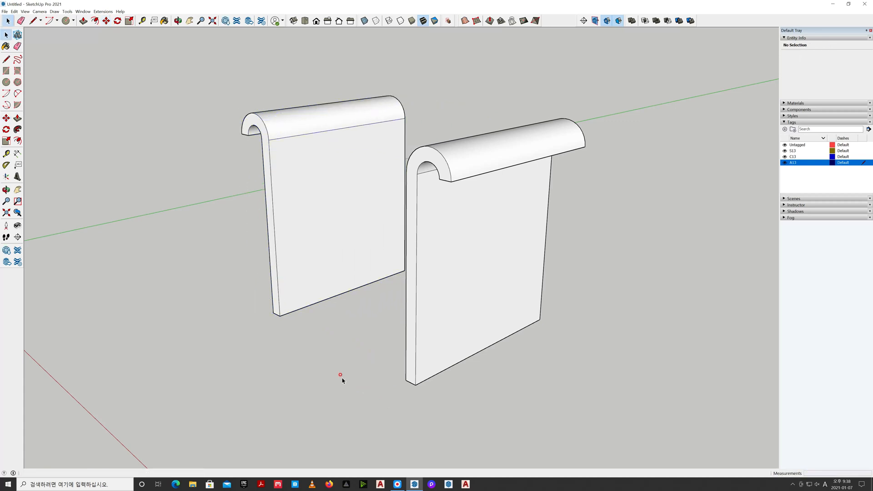
Measure the gap between the two panels' facing lower front corners
key(t)
click(281, 315)
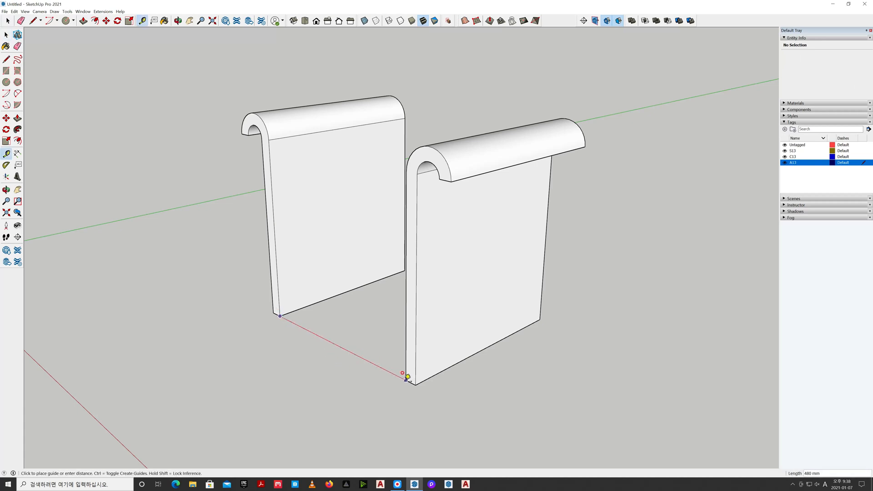
key(space)
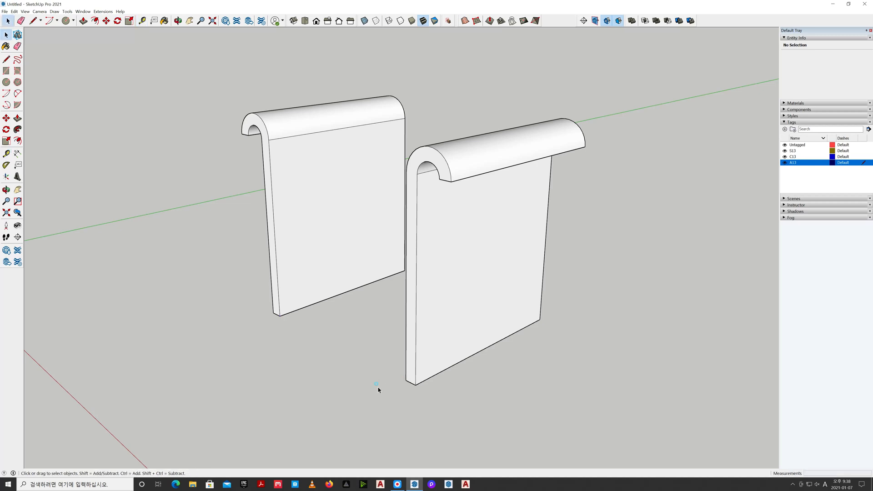
Show the model from the right in parallel projection, leaving empty space beside the panel
scroll(371, 383, down, 2)
scroll(358, 380, down, 2)
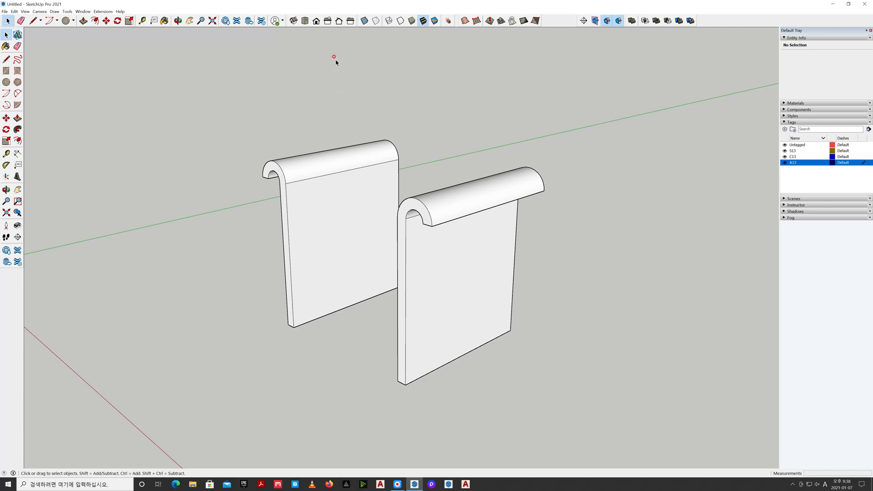
click(328, 21)
click(37, 12)
click(54, 42)
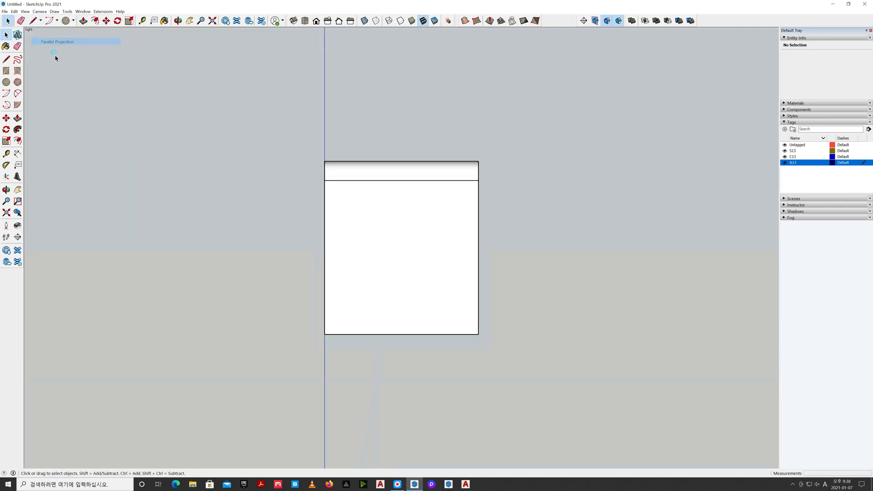
scroll(275, 259, down, 3)
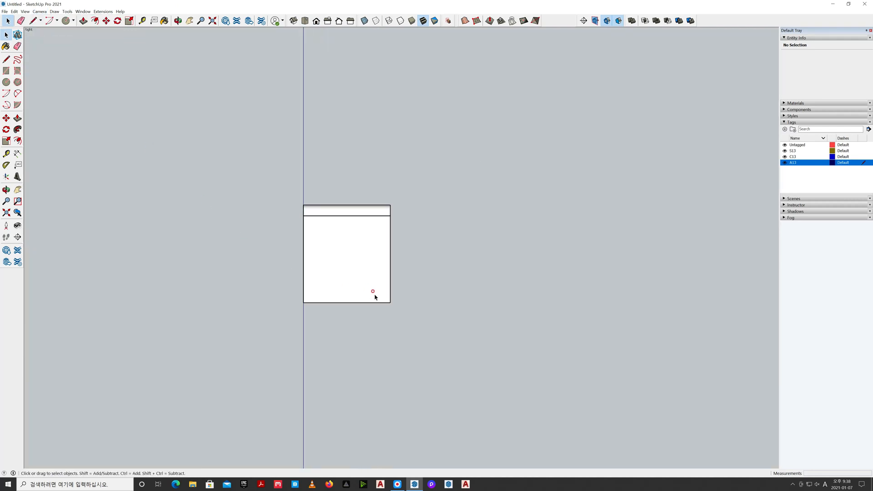
key(h)
drag(473, 287, 453, 288)
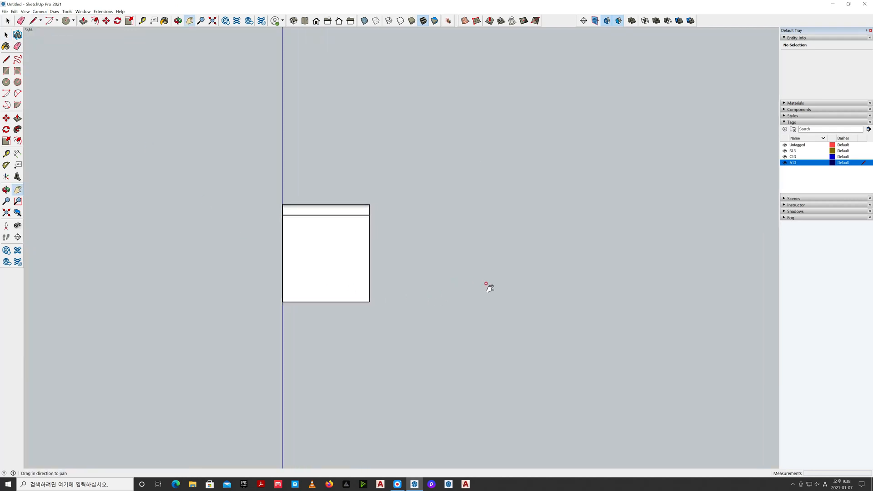
Make S13 the active tag for new geometry
click(858, 152)
click(807, 154)
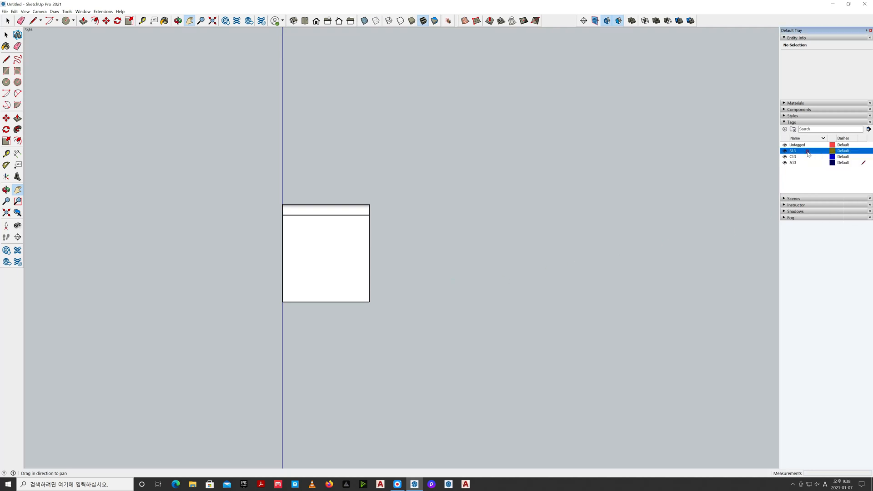
click(863, 152)
Draw a rectangle 510 mm wide and 480 mm high beside the panel and reverse its face
key(r)
click(461, 300)
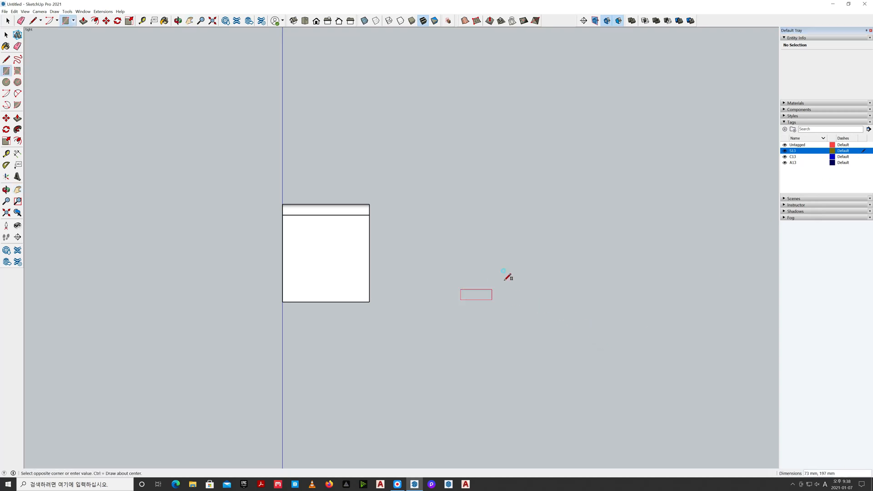
click(564, 209)
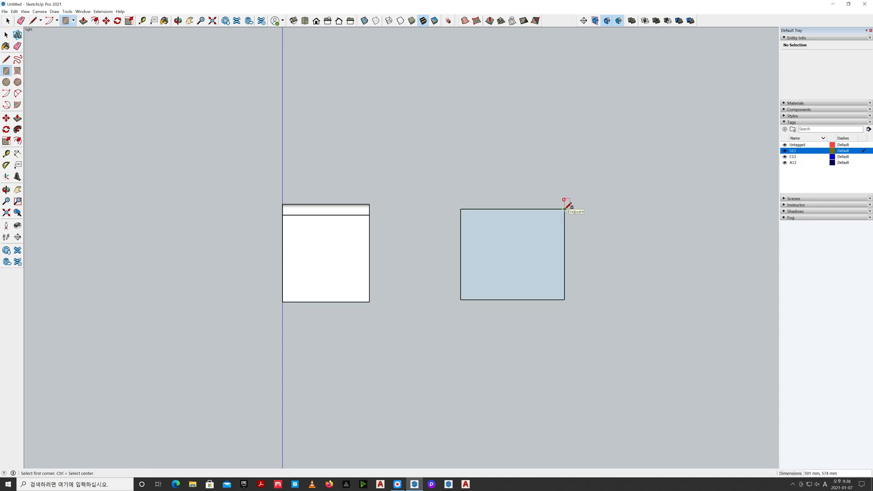
text(480,510)
key(Return)
key(space)
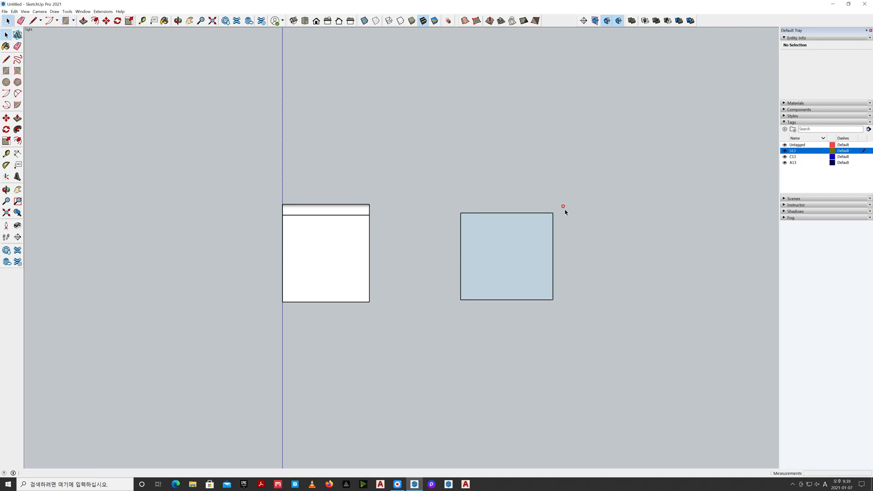
right_click(521, 255)
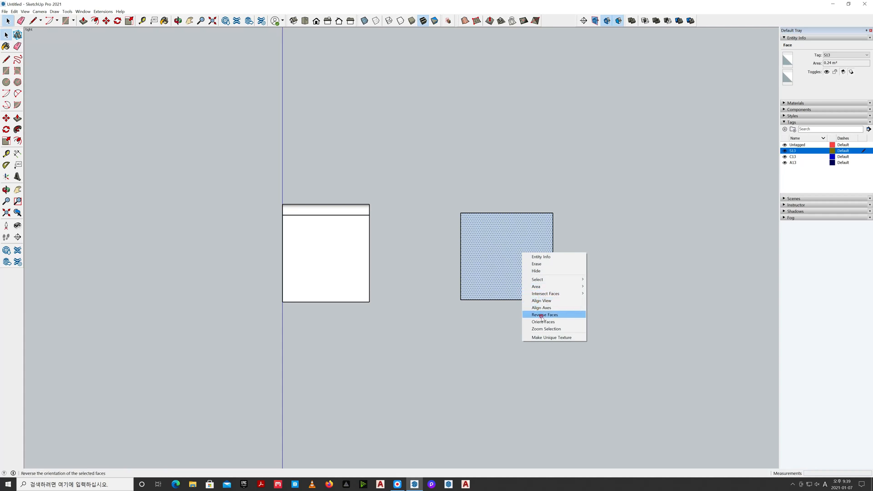
click(541, 307)
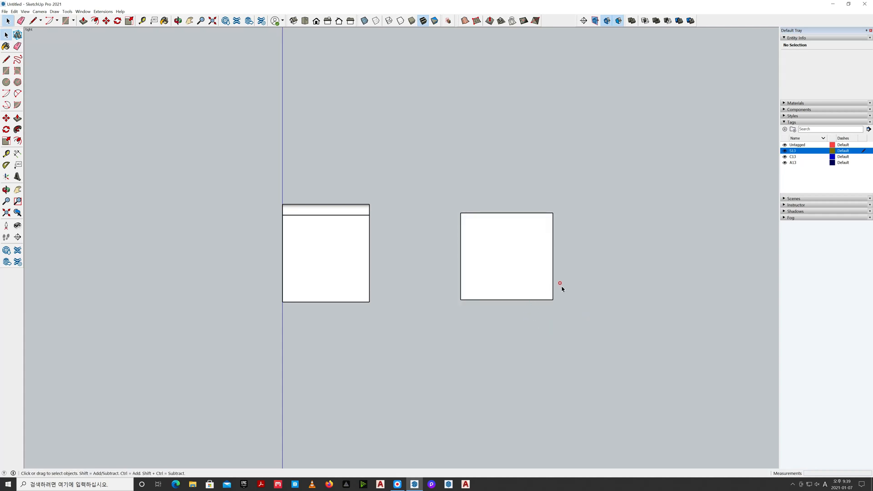
Offset the rectangle's bottom and right edges inward 30 mm and erase the excess outline to leave an L-shaped profile
drag(538, 198, 568, 331)
ctrl+drag(458, 286, 588, 329)
key(f)
text(30)
key(Return)
key(space)
key(e)
drag(508, 199, 427, 268)
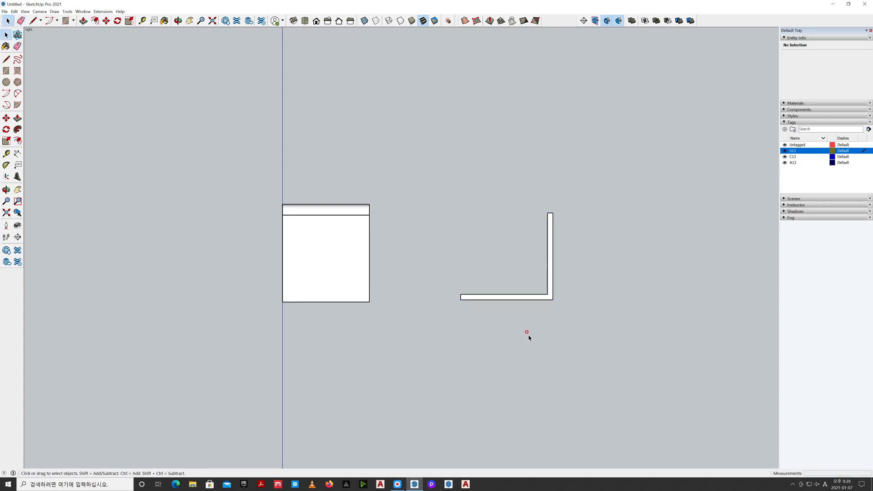
Measure the L-shaped profile's overall width and height with the Tape Measure
scroll(510, 273, up, 2)
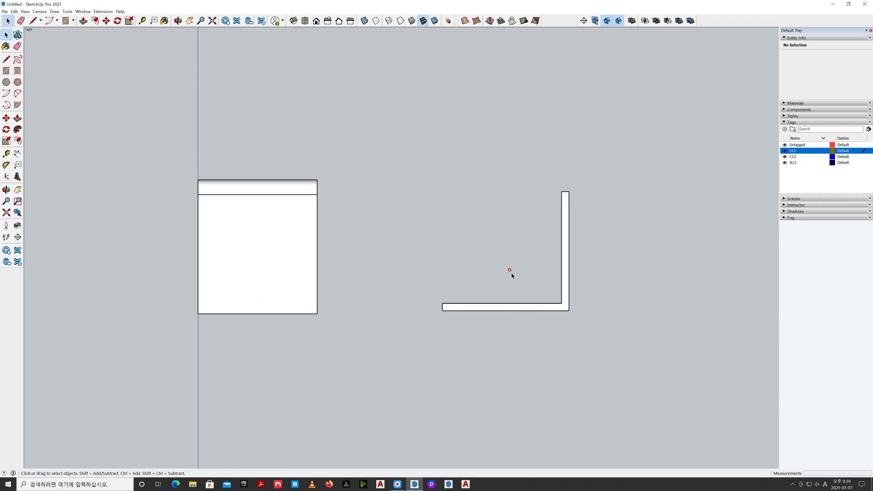
key(t)
click(442, 310)
click(571, 307)
click(569, 191)
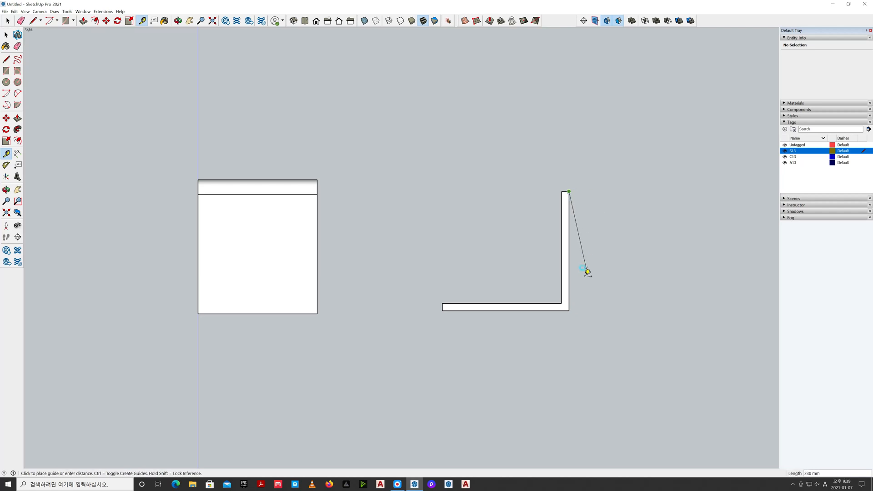
click(571, 307)
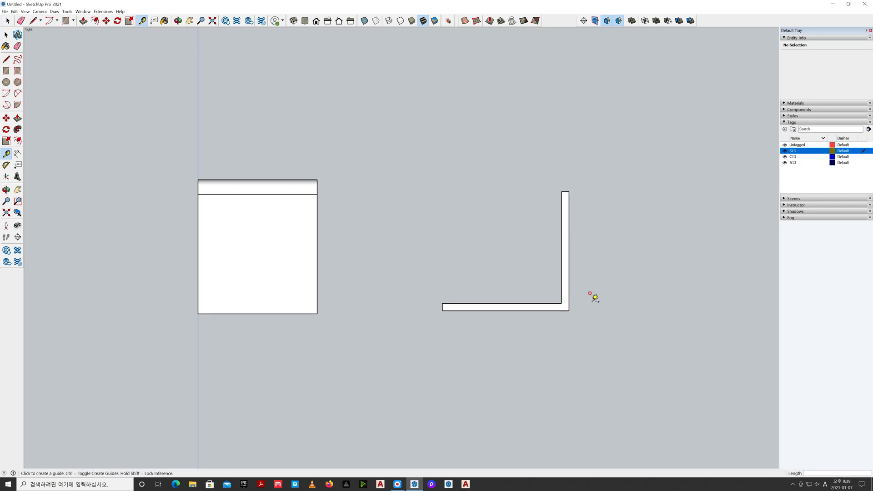
key(space)
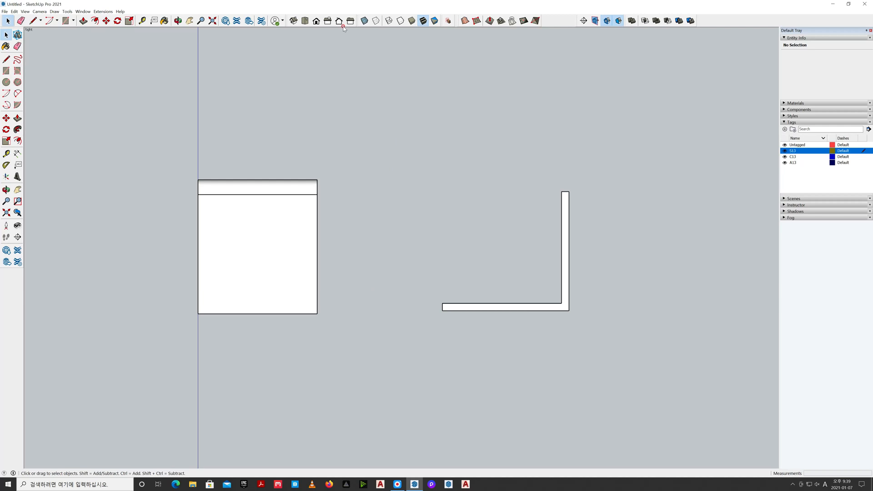
In isometric view, move the whole L-shaped profile along the red axis until it is close to the two panels
click(294, 21)
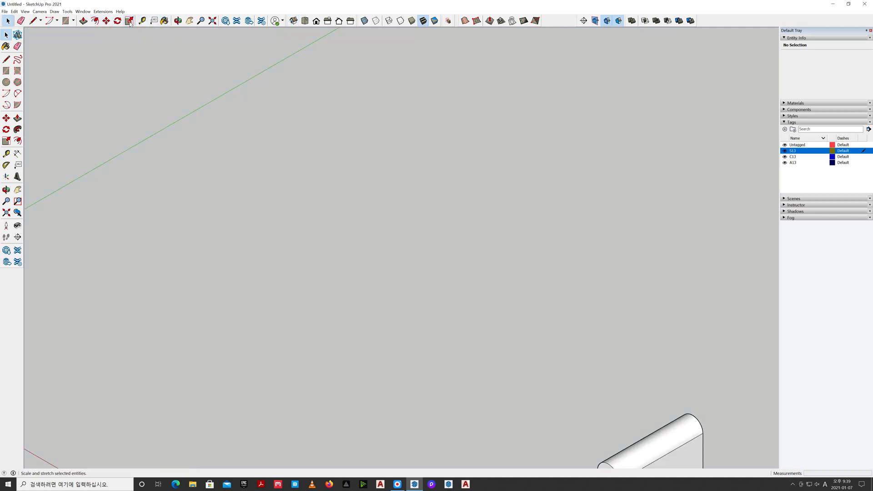
click(212, 21)
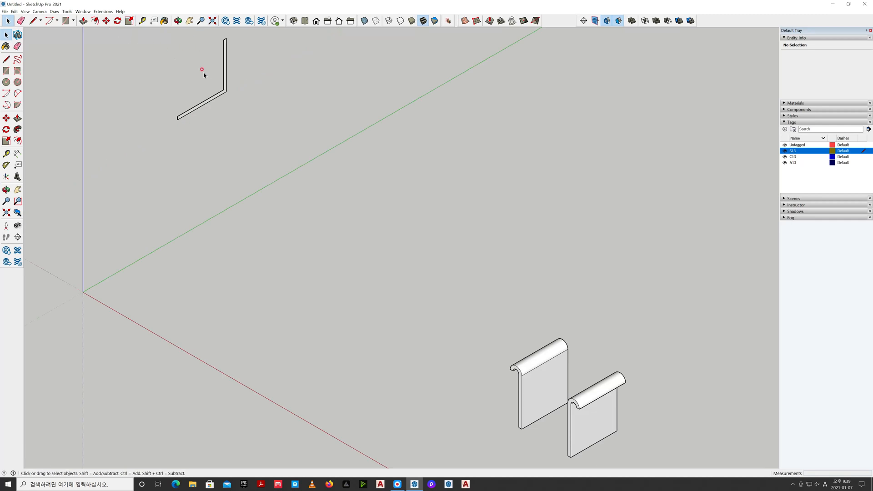
scroll(263, 119, down, 3)
triple_click(239, 98)
key(m)
click(271, 120)
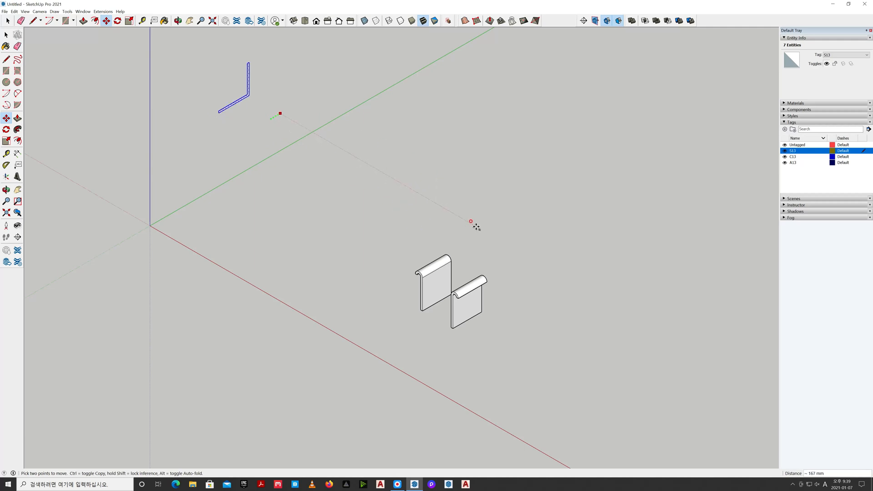
click(550, 259)
key(space)
click(504, 277)
click(212, 20)
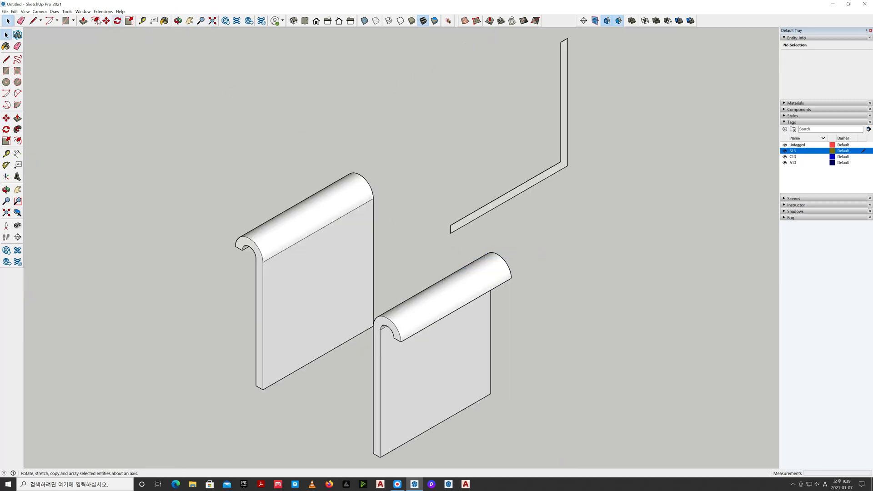
Switch to perspective and extrude the L-shaped profile 480 mm toward the panels' side to form the seat and back
click(40, 11)
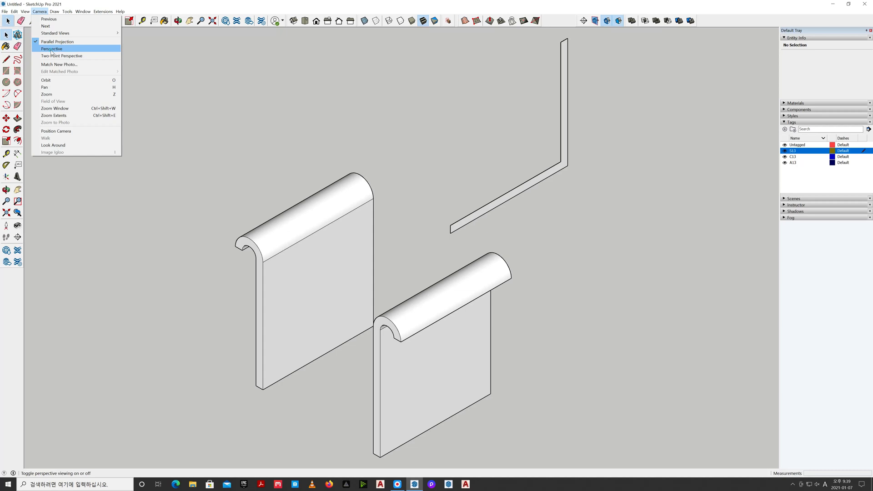
click(51, 49)
scroll(424, 244, up, 3)
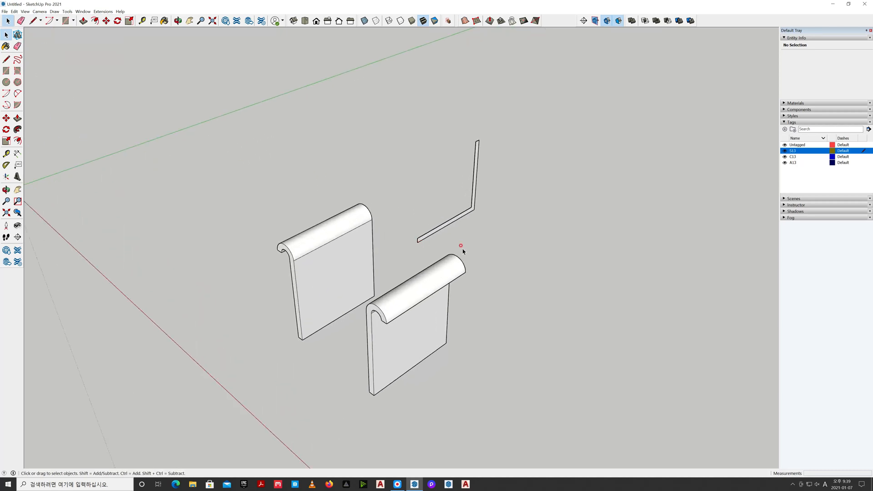
key(p)
click(471, 209)
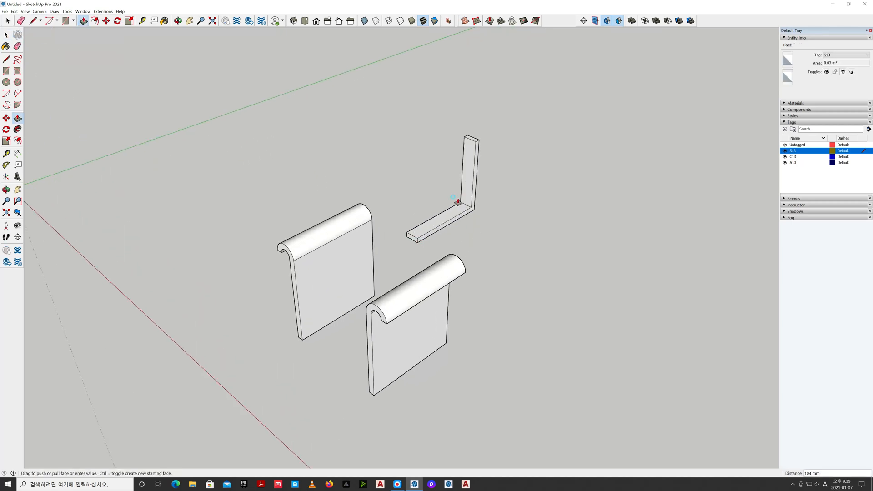
click(444, 195)
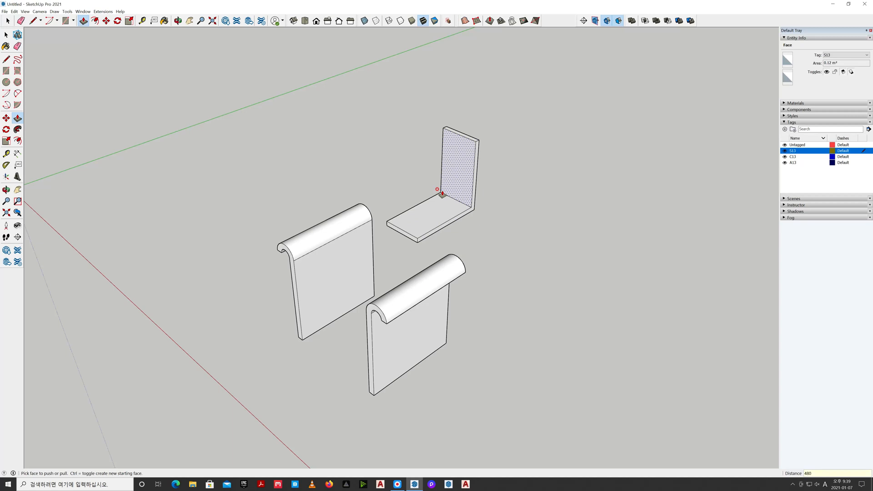
double_click(442, 195)
key(space)
Select all the geometry of the extruded L-shaped seat and make it a group
middle_drag(505, 233, 463, 239)
triple_click(445, 214)
right_click(446, 215)
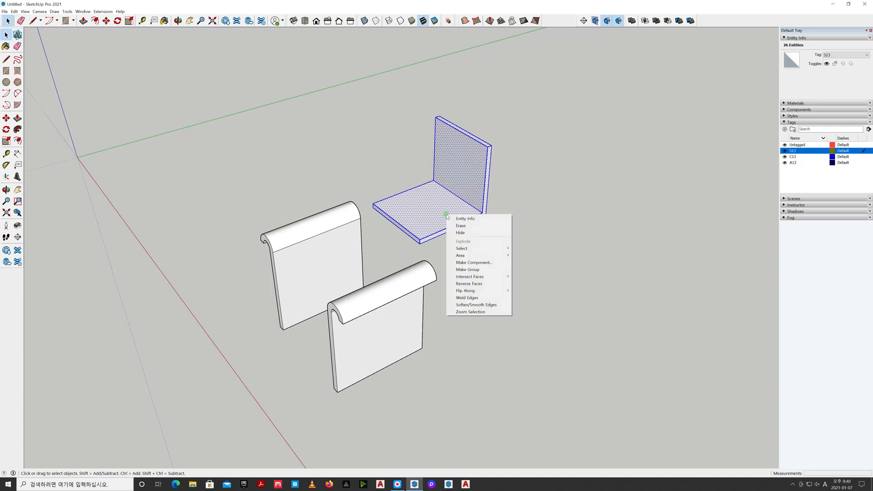
click(473, 269)
click(523, 276)
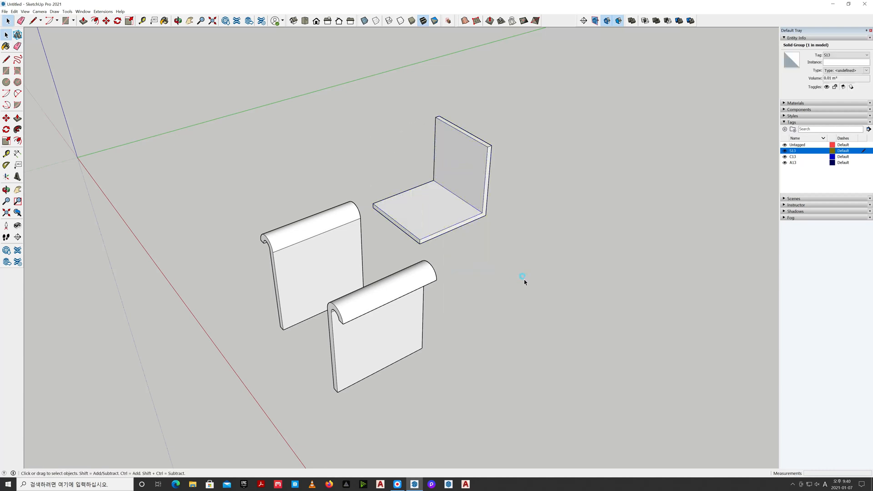
Move the seat group between the two panels, snapping its bottom back corner to the inner bottom back corner of one panel
middle_drag(554, 286, 177, 252)
click(561, 329)
key(m)
click(568, 330)
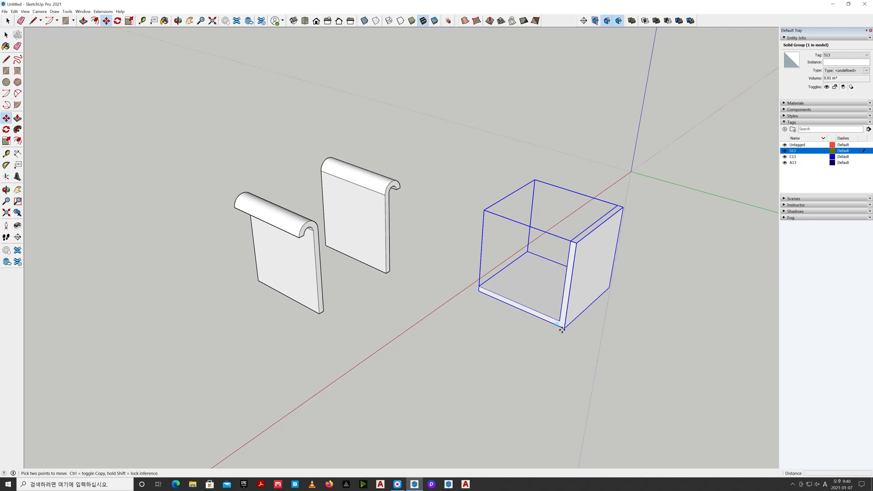
click(323, 311)
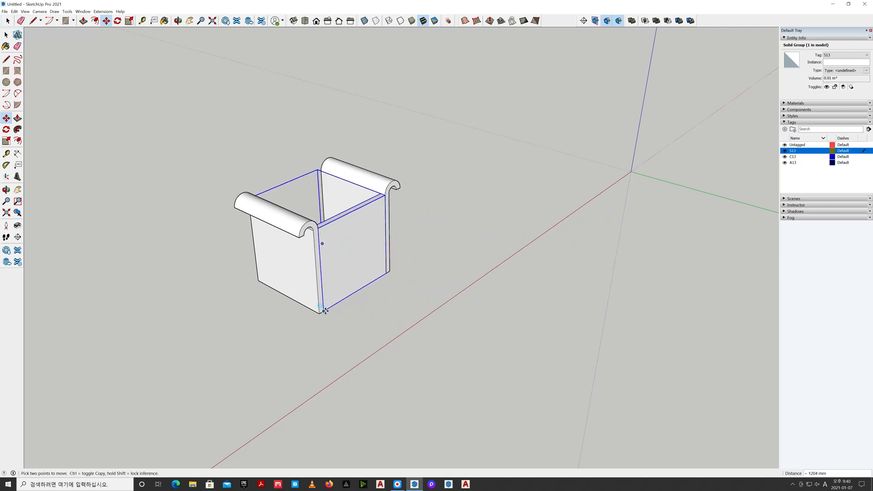
key(space)
click(352, 322)
Inspect the seat's fit between the panels in wireframe and return to a shaded display
scroll(359, 315, up, 5)
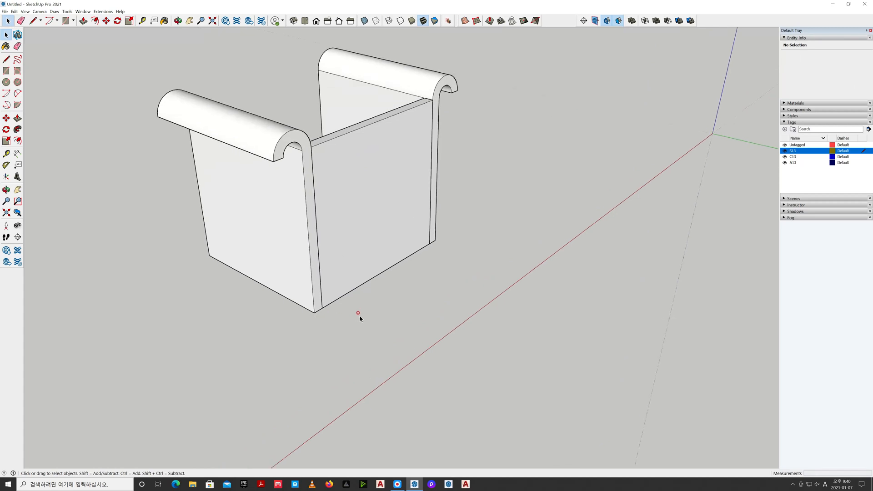
middle_drag(359, 317, 335, 309)
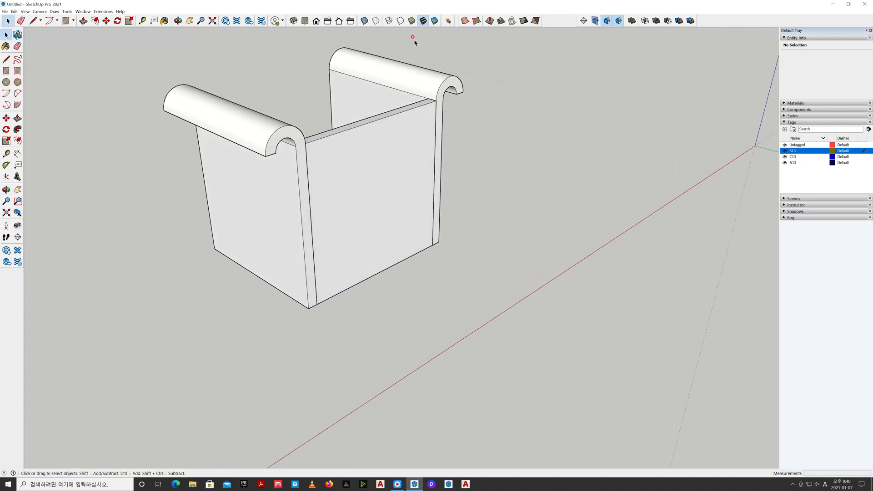
click(389, 21)
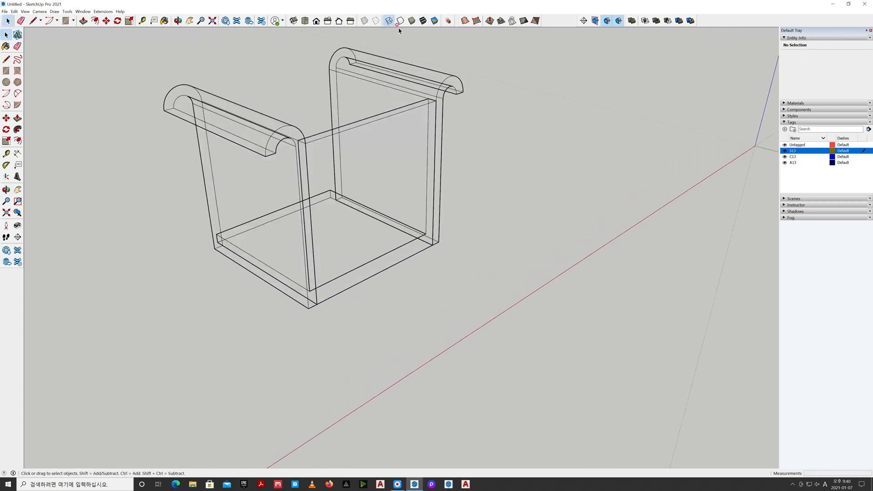
click(412, 20)
Move the seat group straight up 240 mm along the blue axis
middle_drag(490, 301, 473, 314)
click(486, 326)
key(m)
click(579, 384)
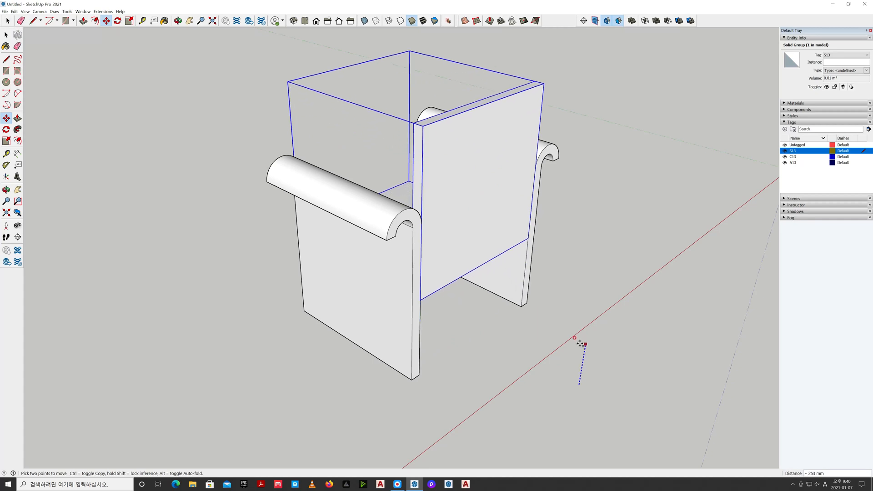
text(240)
key(Return)
key(space)
click(579, 343)
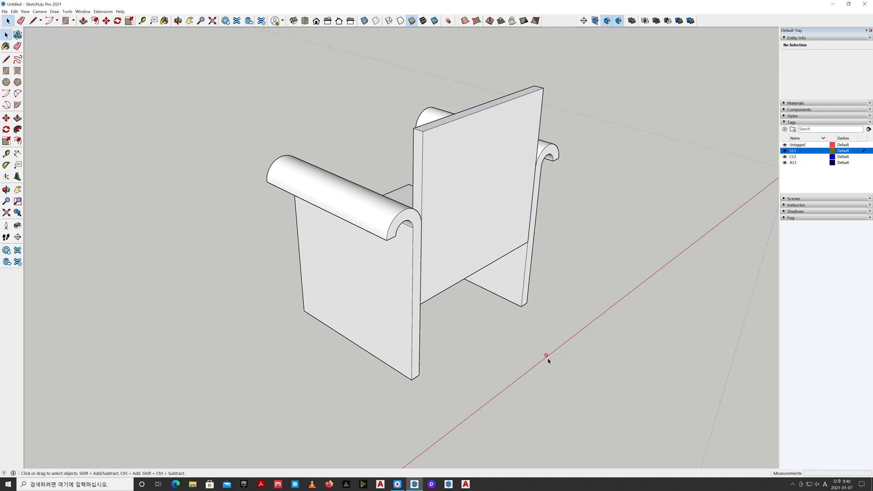
Switch to parallel projection and check the chair from the right side and in isometric view
click(327, 20)
click(41, 11)
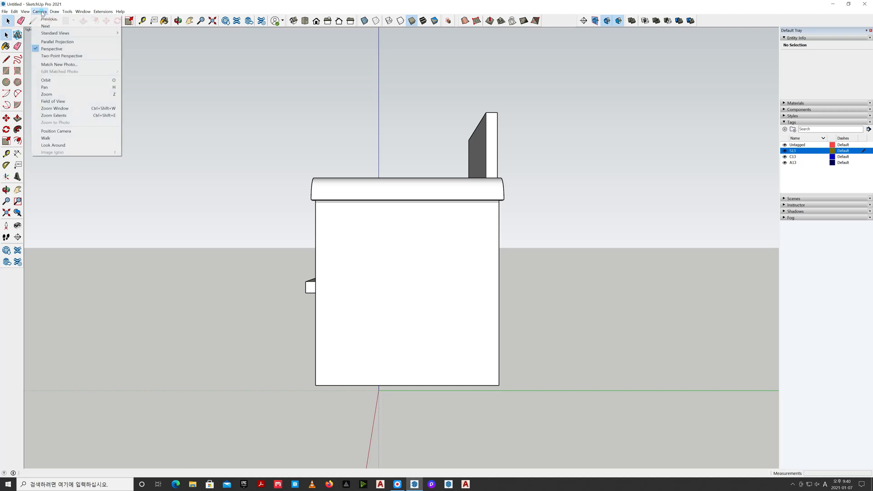
click(47, 40)
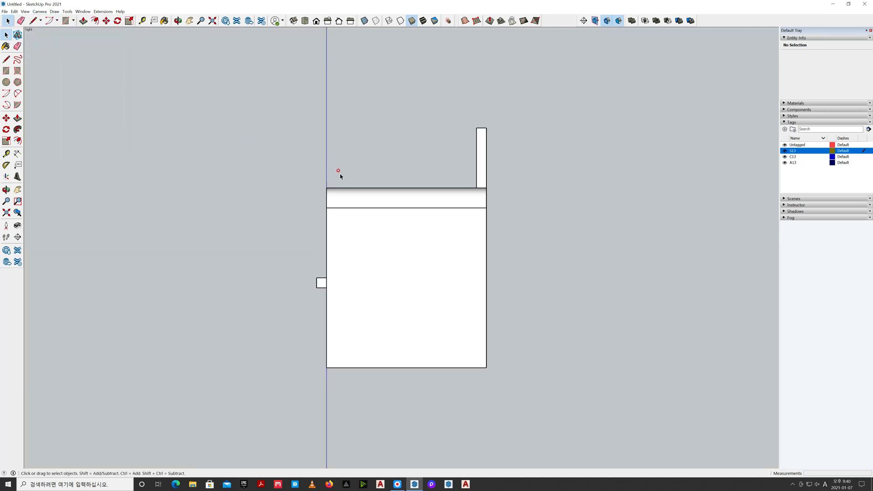
scroll(343, 174, down, 1)
click(376, 21)
click(379, 21)
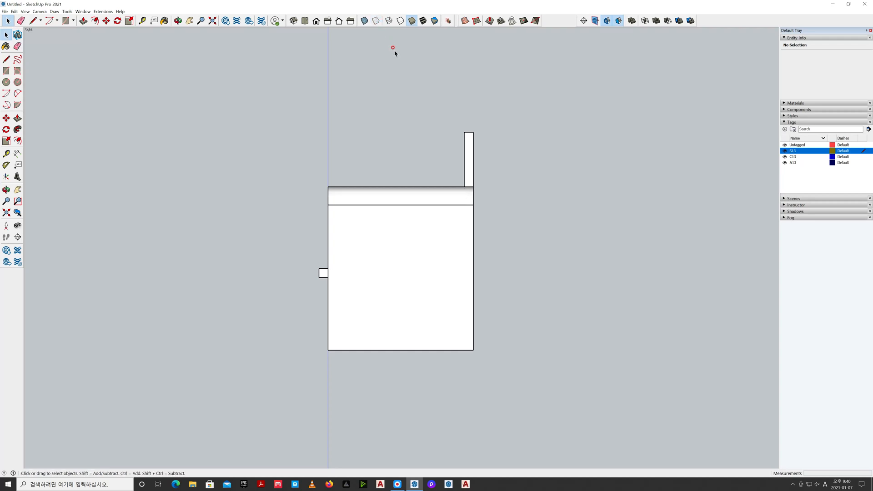
click(293, 20)
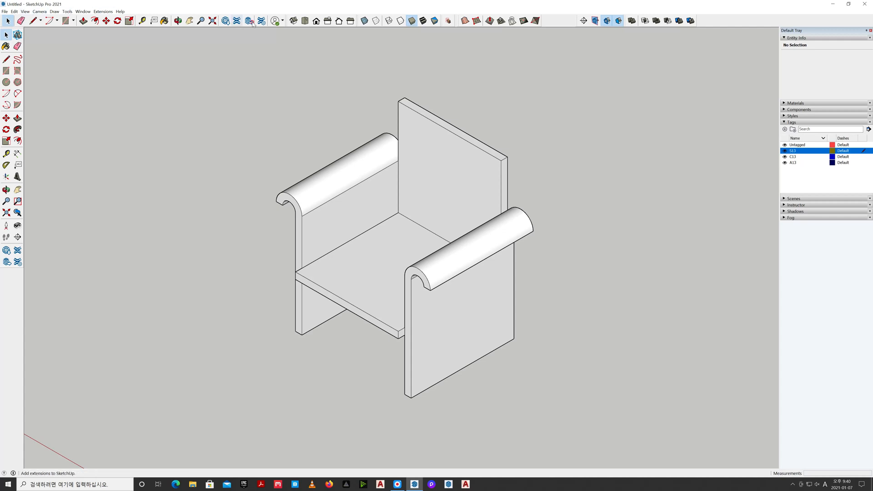
Show the chair from the top with empty space beside it and make C13 the active tag
click(305, 21)
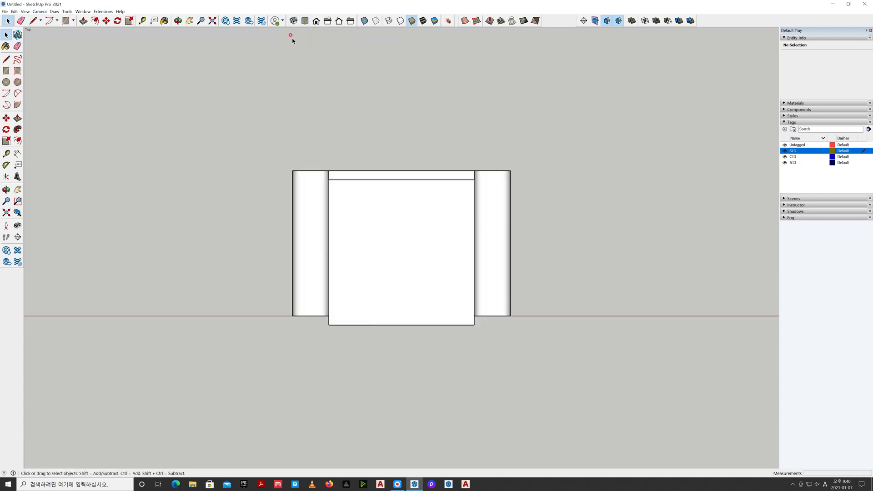
key(h)
drag(629, 254, 444, 258)
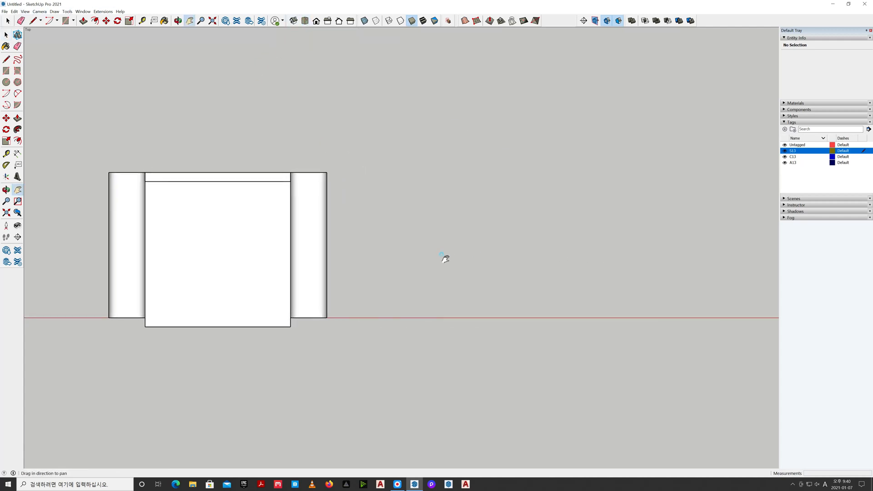
click(856, 158)
click(863, 158)
click(862, 156)
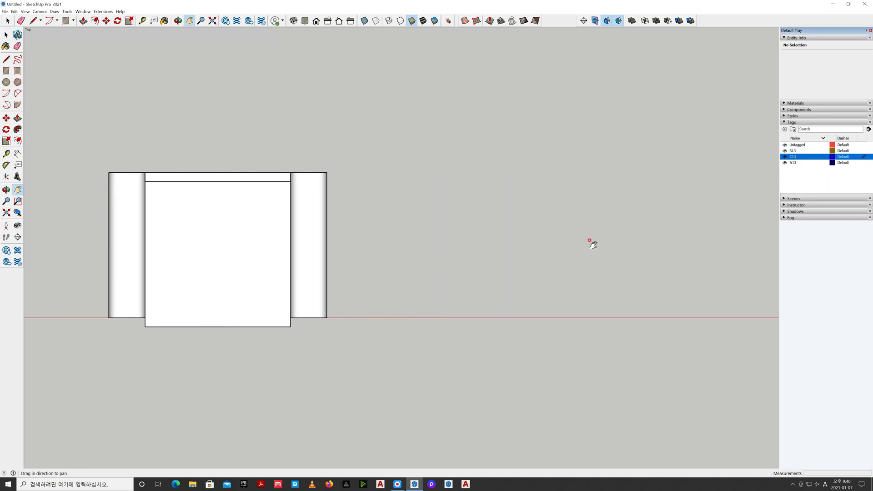
Draw a 480 x 480 mm square in the empty space beside the chair and reverse its face
key(r)
click(481, 299)
click(608, 166)
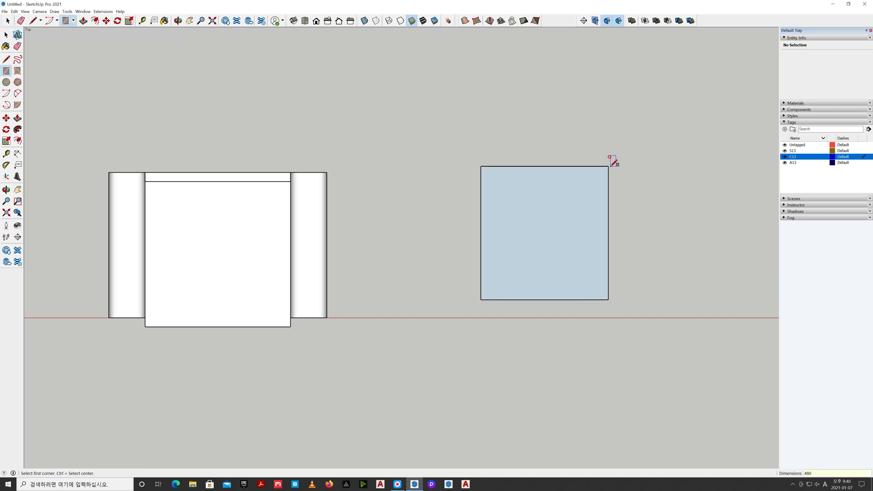
text(480,480)
key(Return)
key(space)
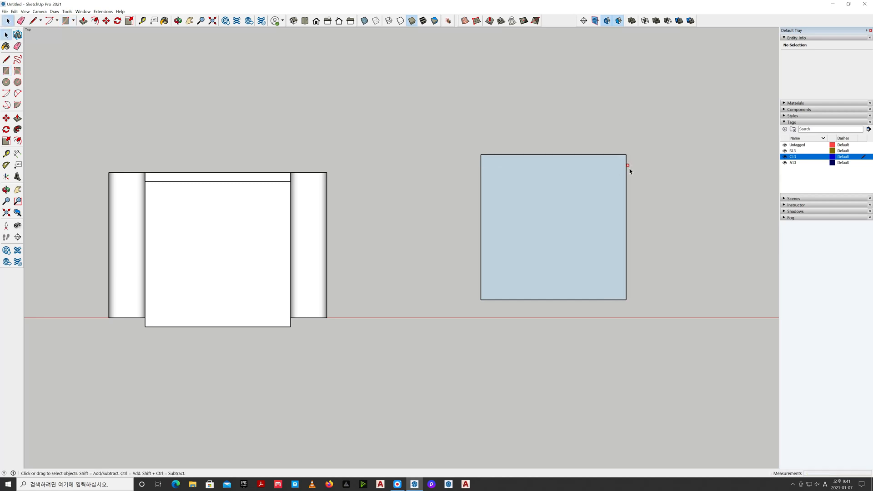
right_click(575, 200)
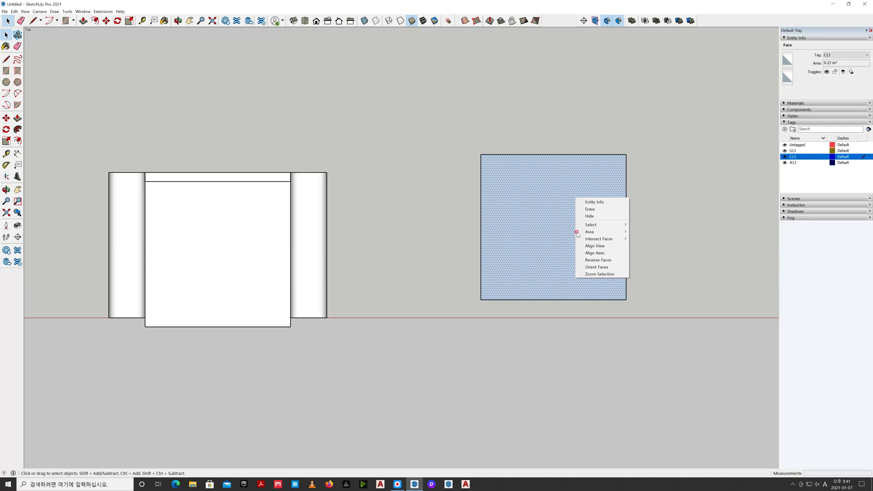
click(591, 259)
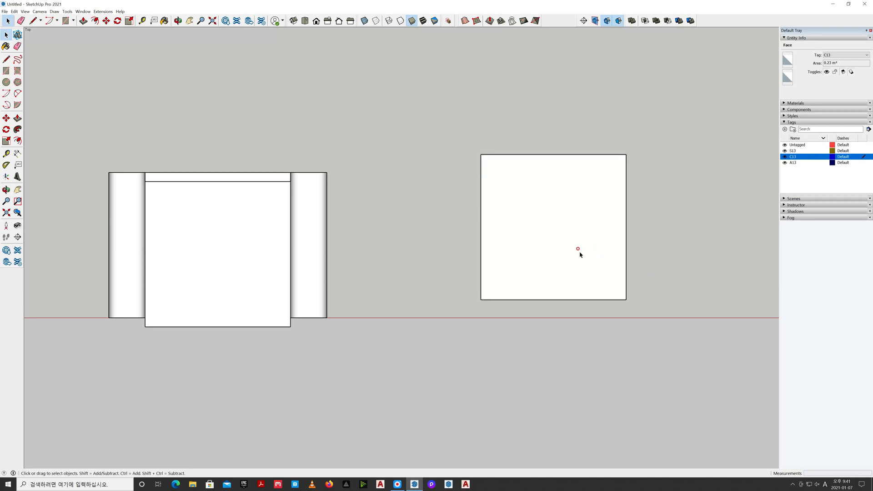
Delete the face of the 480 mm square and group its four outline edges
click(579, 253)
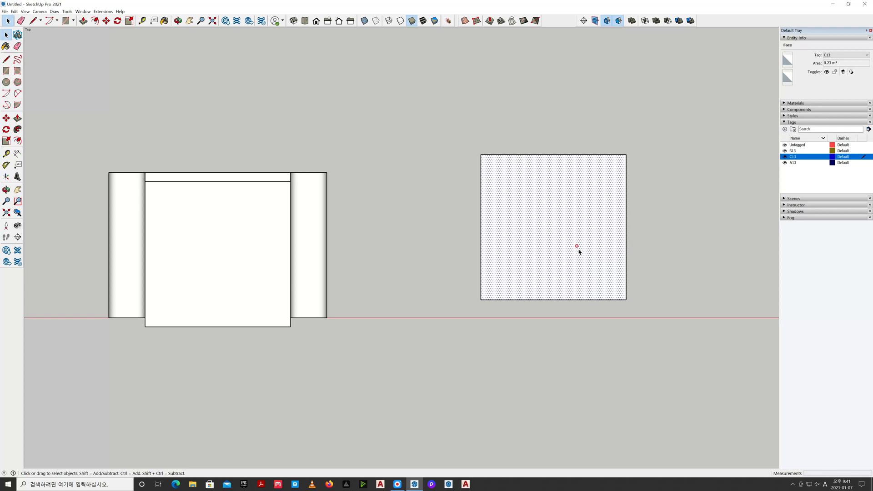
key(Delete)
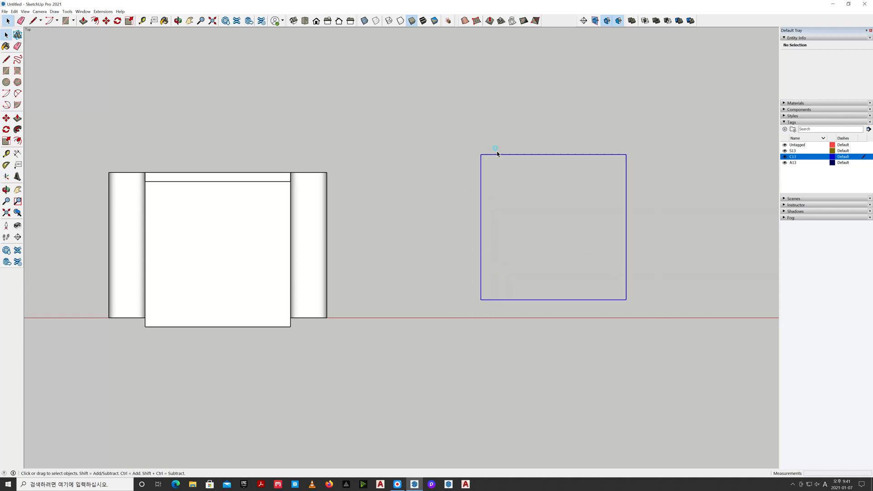
triple_click(497, 153)
right_click(500, 154)
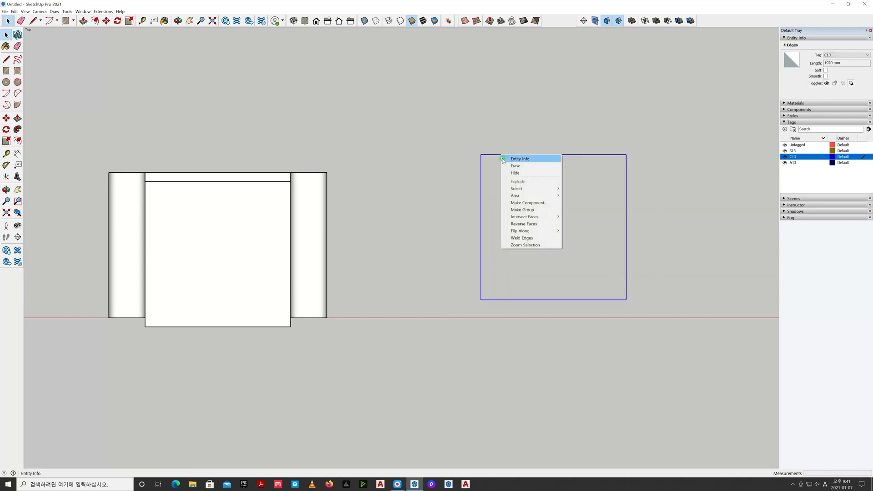
click(524, 210)
click(528, 207)
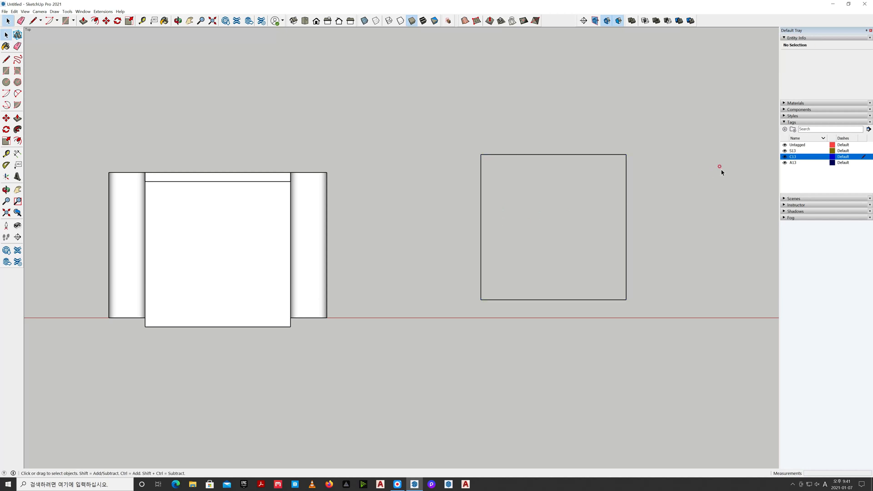
Hide tags S13 and A13, and draw a 60 mm radius circle centred on the square's upper-right corner
click(784, 151)
click(784, 163)
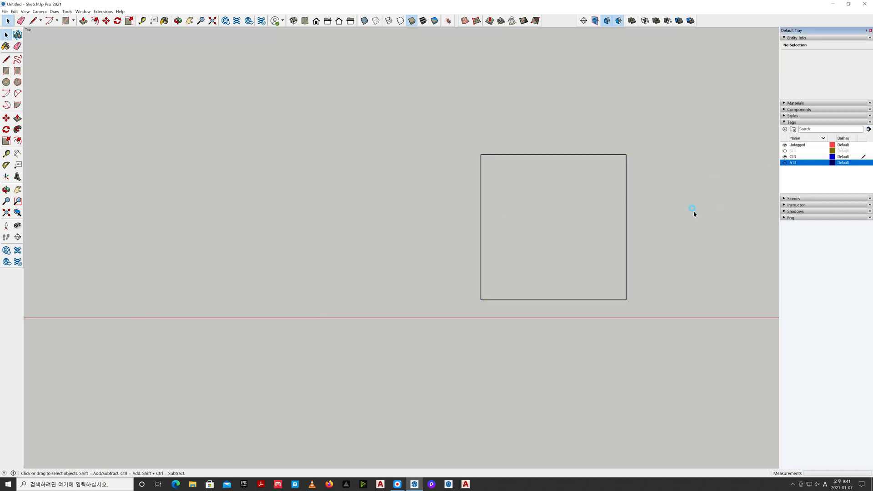
key(h)
drag(518, 231, 398, 259)
scroll(409, 260, up, 1)
scroll(409, 259, up, 1)
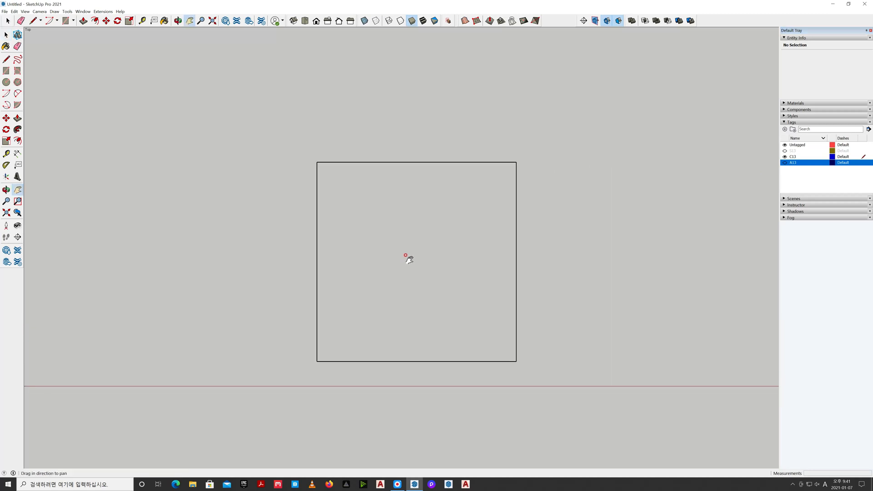
key(c)
click(517, 163)
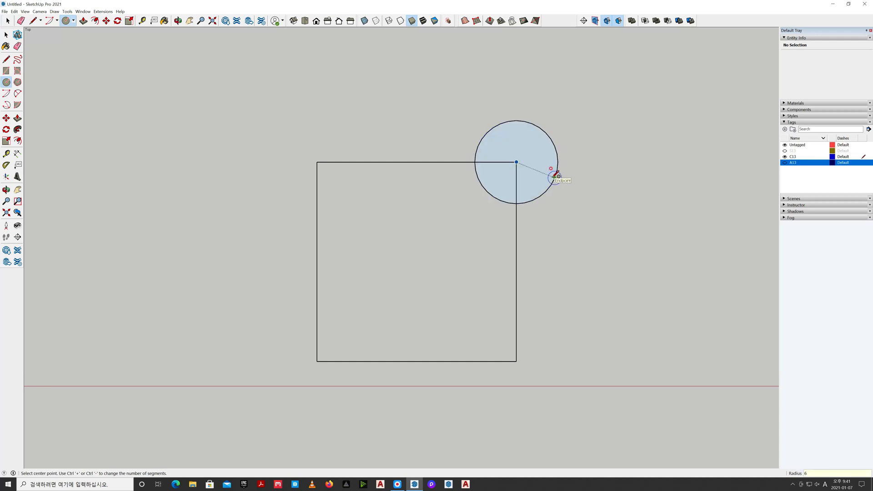
key(Return)
key(space)
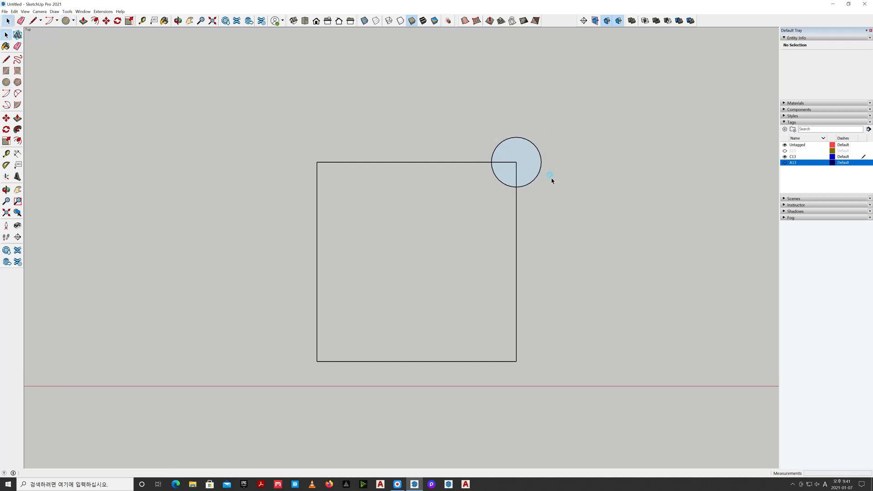
click(532, 170)
key(Delete)
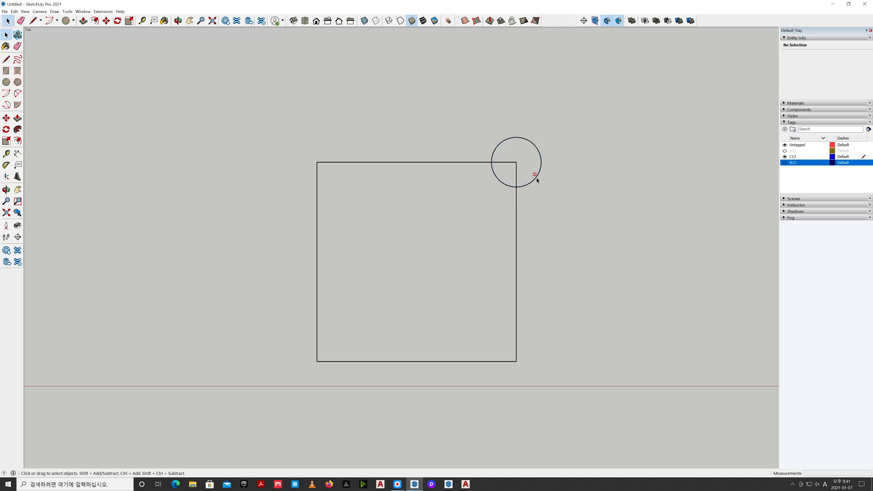
right_click(536, 179)
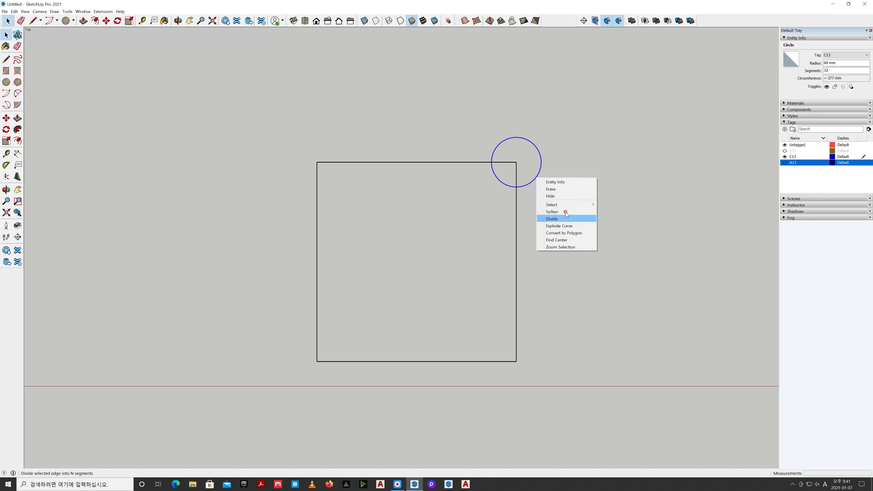
click(554, 171)
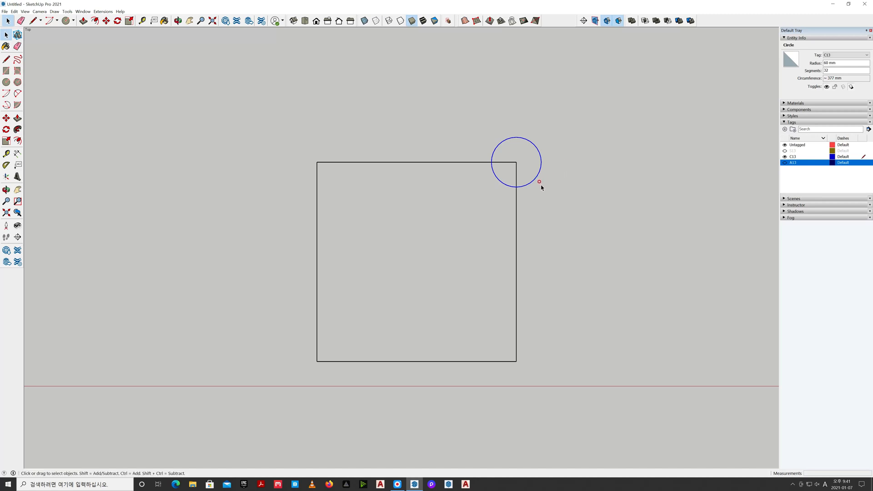
Group the circle with its face and move it inside the square's upper-right corner, touching both adjoining edges
double_click(531, 172)
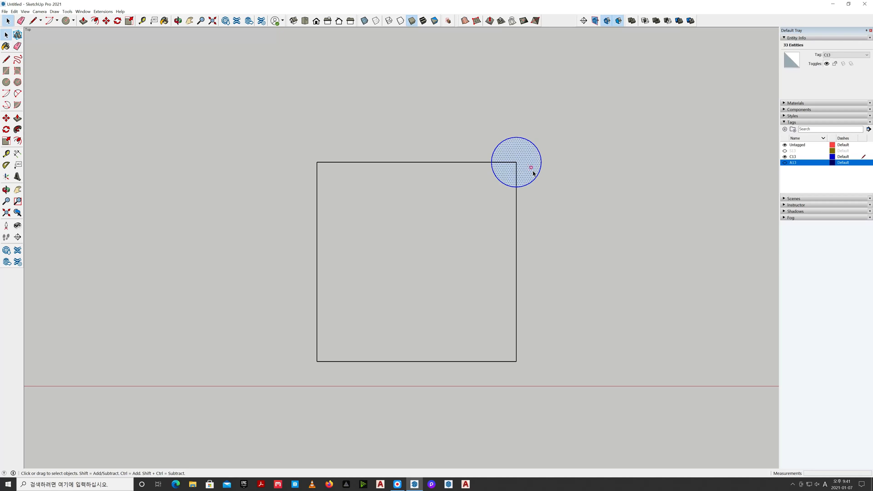
right_click(532, 172)
click(555, 226)
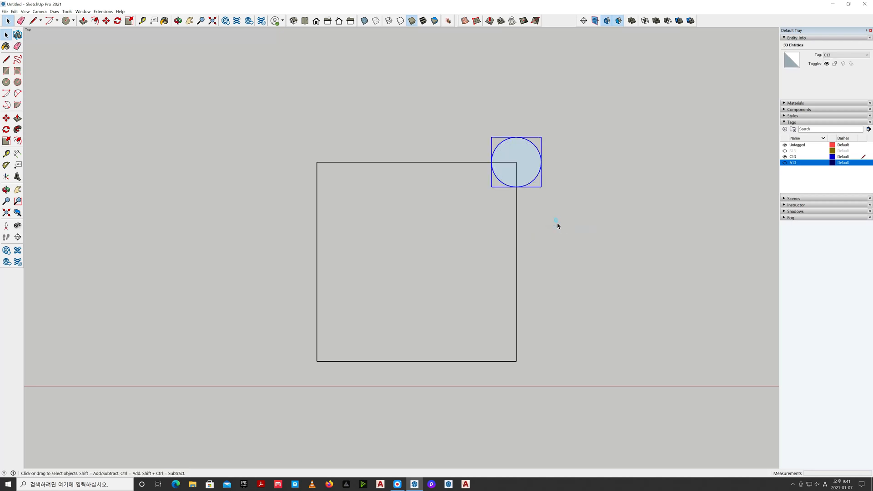
click(547, 177)
click(548, 178)
key(m)
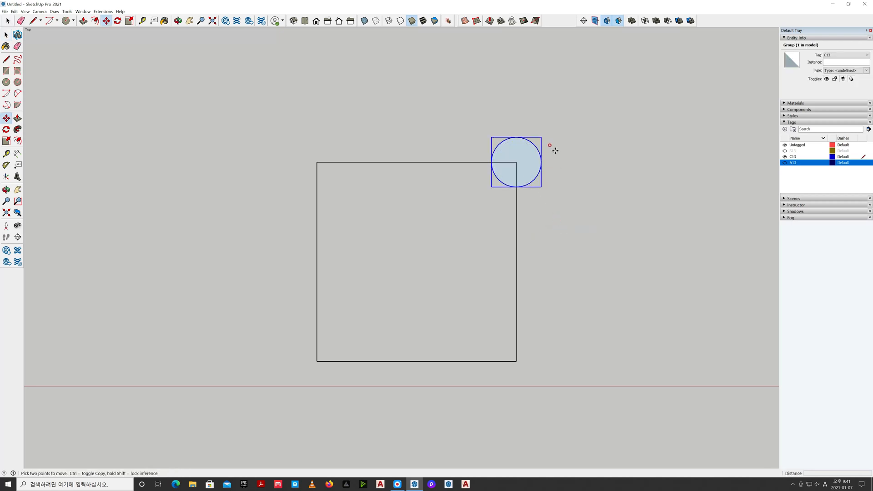
click(541, 137)
click(516, 163)
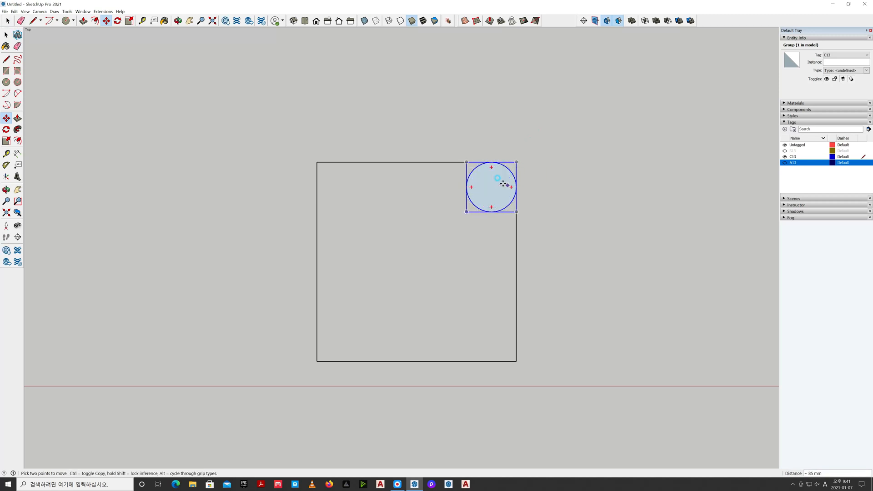
Copy the circle group along the square's upper edge into the upper-left corner
click(467, 162)
key(ctrl)
click(317, 162)
key(space)
Copy both upper circle groups straight down into the square's two lower corners
drag(289, 131, 549, 252)
key(m)
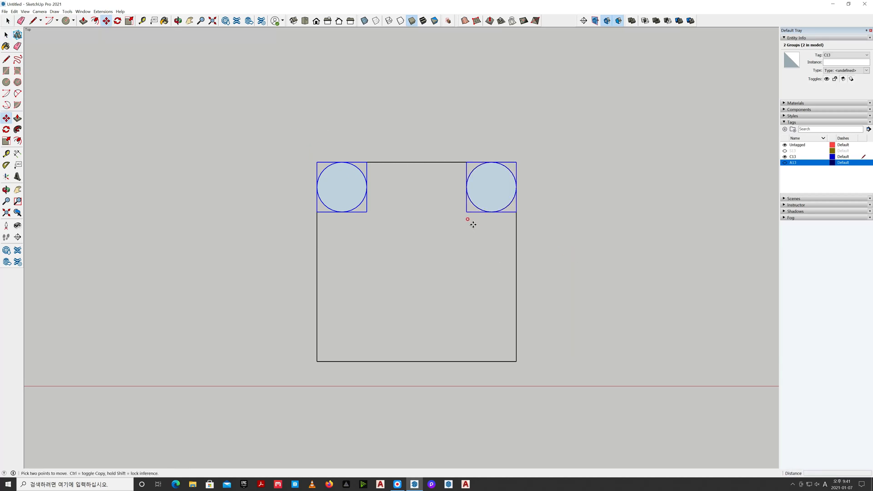
click(517, 212)
key(ctrl)
click(516, 361)
key(space)
click(558, 344)
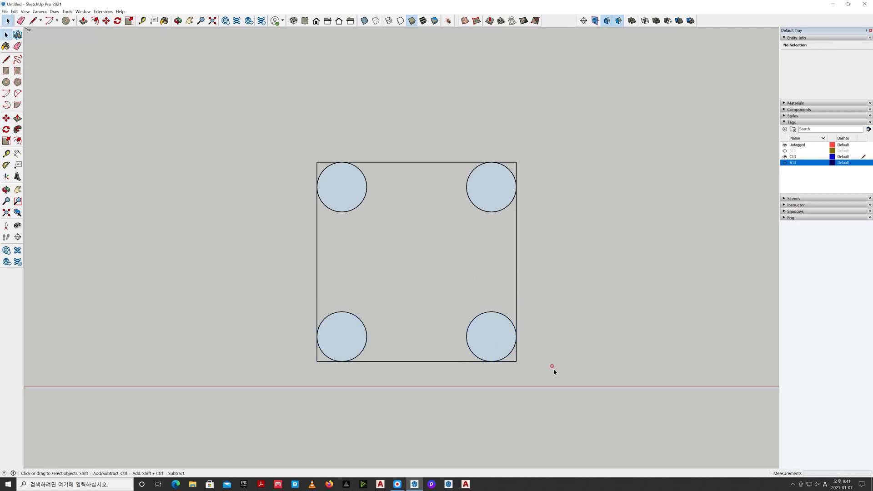
Explode the square outline group and the four circle groups together
drag(314, 223, 327, 162)
right_click(383, 165)
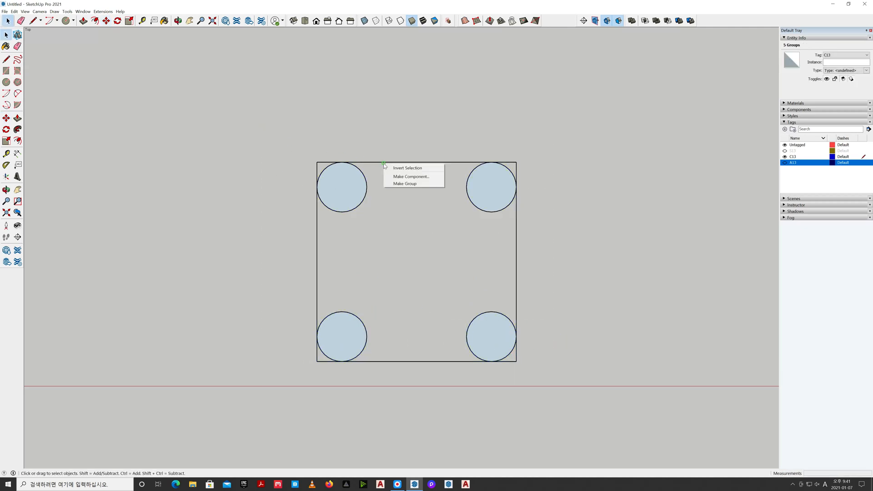
click(548, 397)
drag(270, 147, 272, 147)
right_click(346, 177)
click(380, 213)
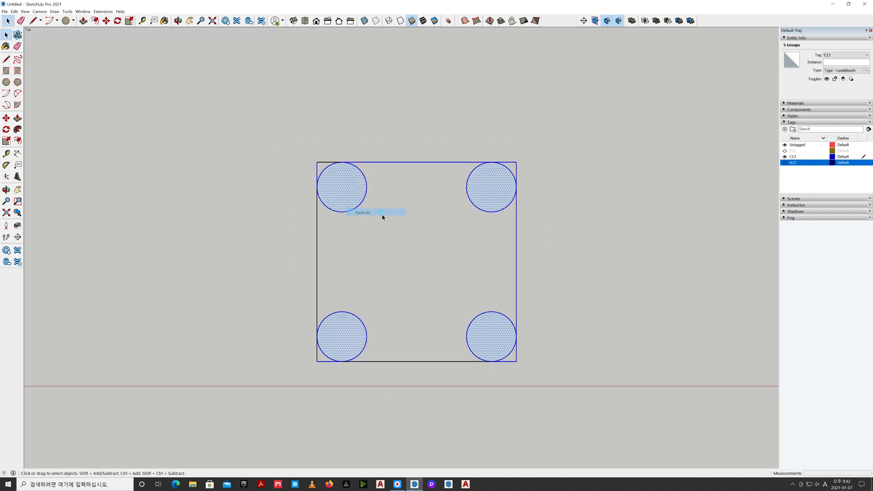
click(400, 209)
Erase the square's sharp corners and the inner parts of the circles, leaving only a rounded square outline
key(e)
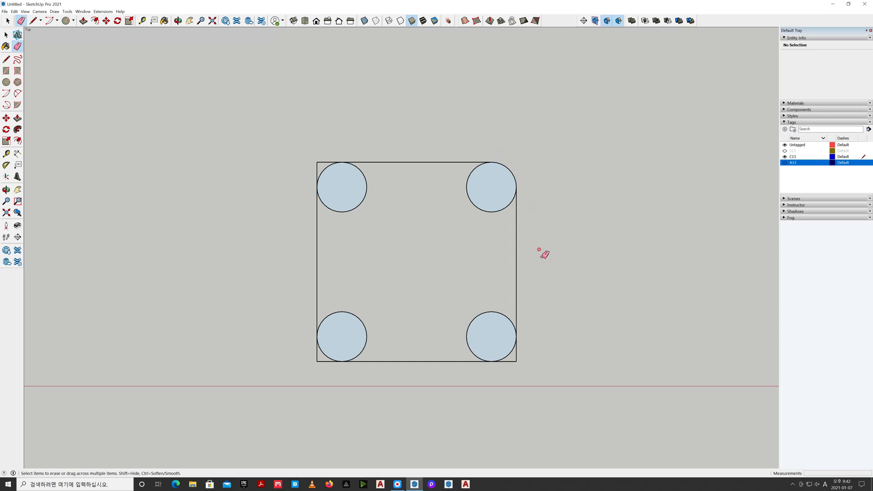
drag(526, 345, 497, 374)
drag(314, 357, 324, 365)
mouse_move(311, 159)
mouse_down()
mouse_move(343, 179)
mouse_move(477, 184)
mouse_move(479, 195)
mouse_up()
click(364, 325)
drag(460, 316, 488, 333)
key(space)
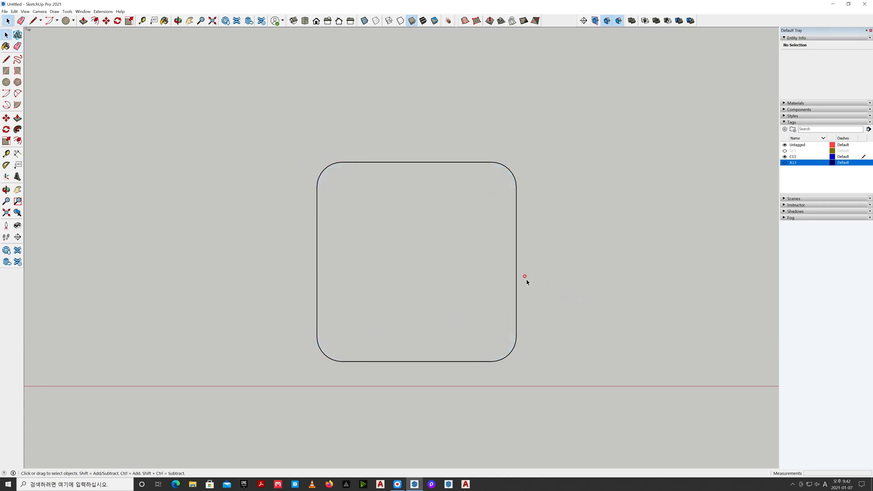
Switch to perspective and show the rounded outline from an isometric angle
click(294, 21)
click(39, 11)
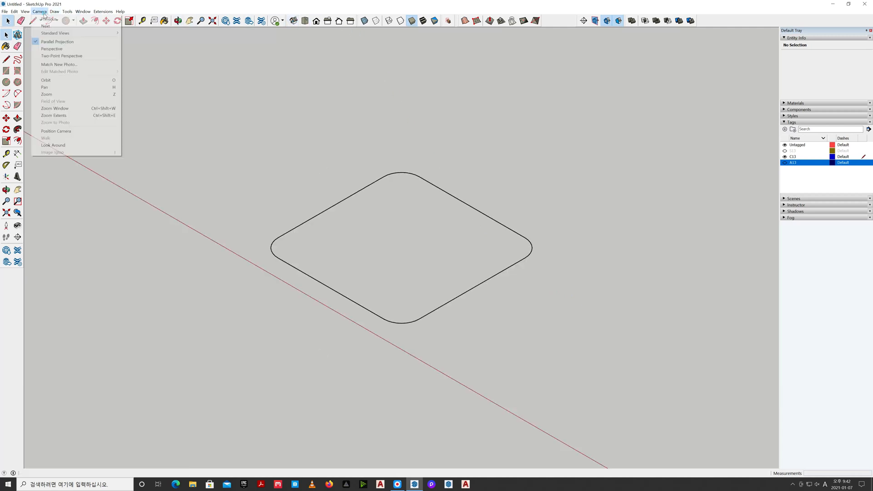
click(51, 49)
middle_drag(369, 266, 403, 273)
scroll(403, 274, up, 5)
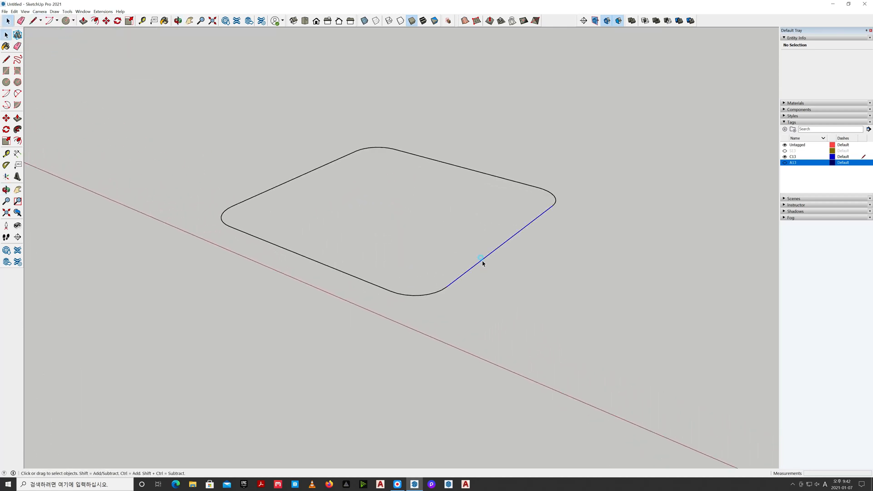
Group all connected edges of the rounded square outline
click(483, 263)
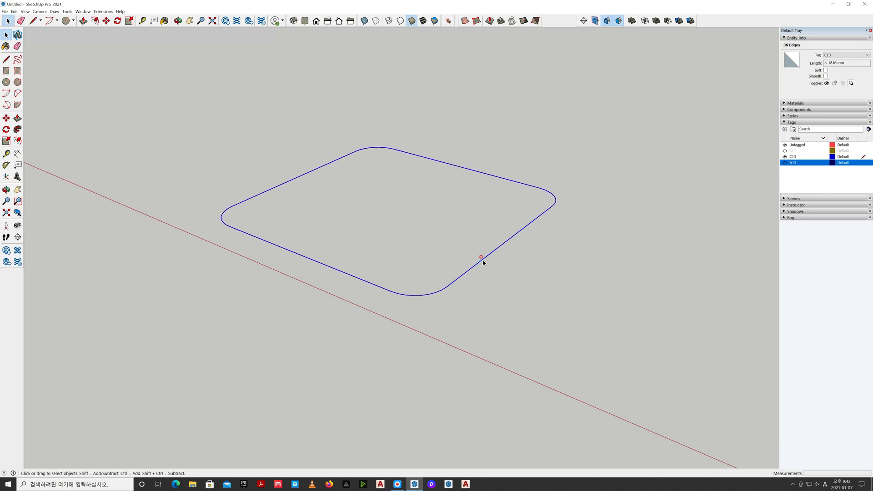
right_click(482, 262)
click(504, 315)
click(504, 312)
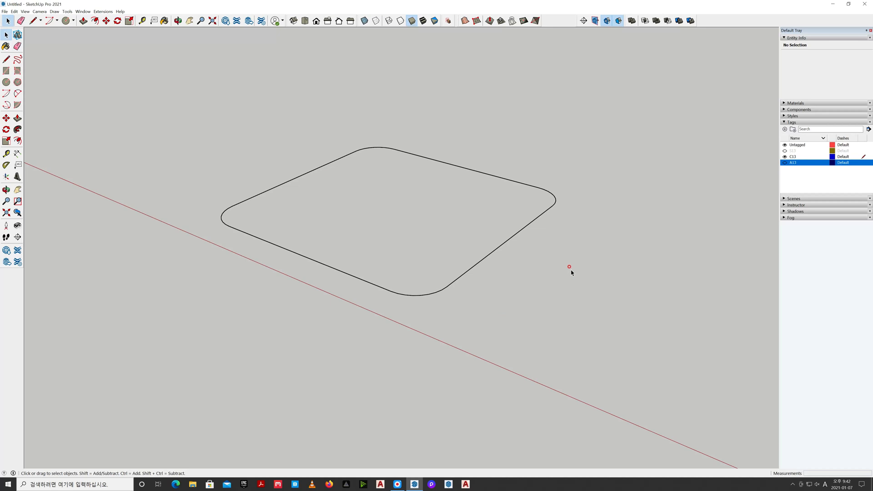
key(c)
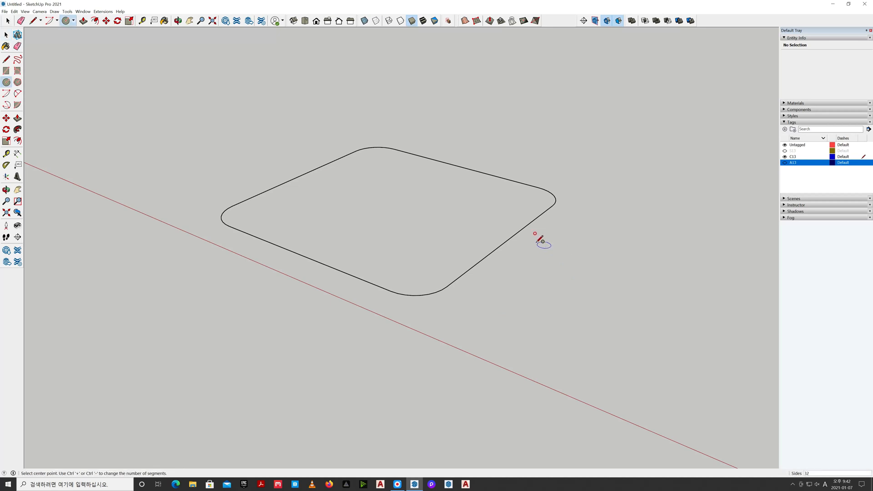
click(505, 241)
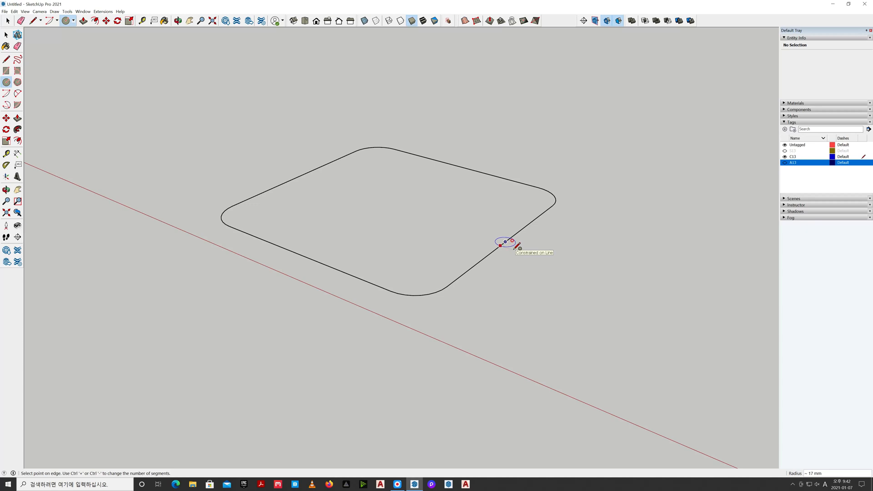
key(Left)
key(Escape)
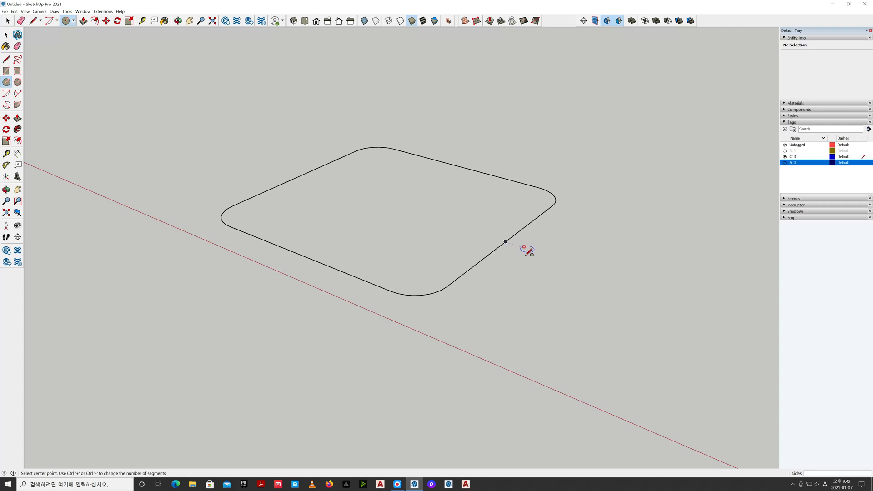
key(space)
Draw an upright 60 mm radius circle facing the green axis, centred on the midpoint of the outline's right edge
key(c)
click(505, 241)
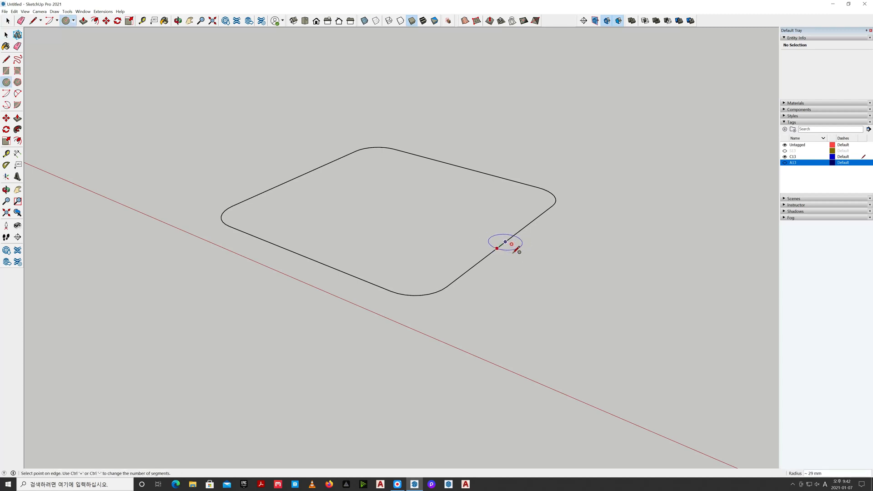
key(Escape)
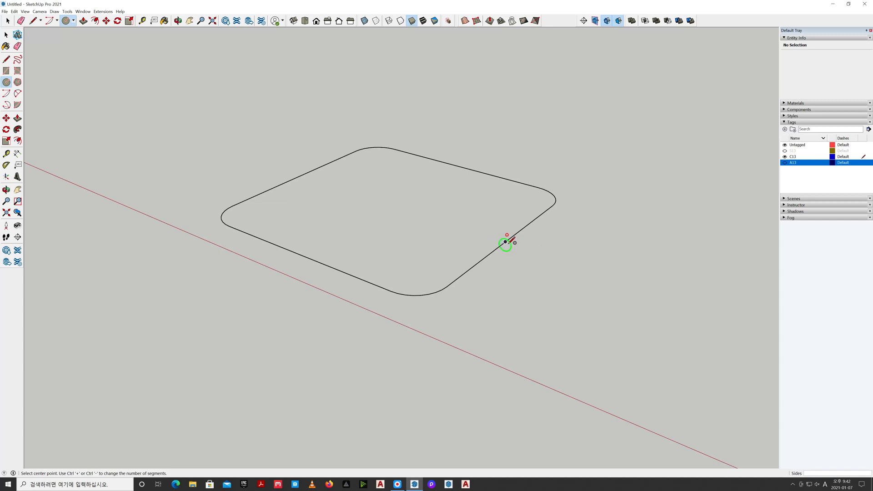
click(505, 242)
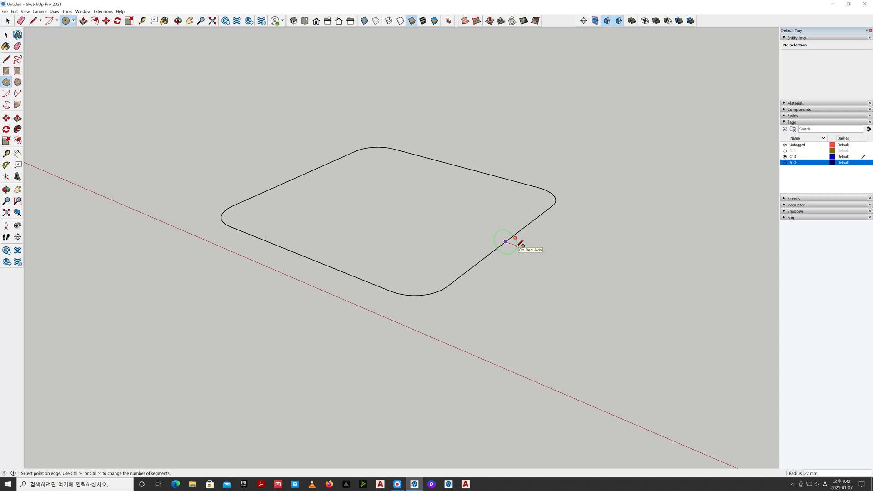
text(60)
key(Return)
key(space)
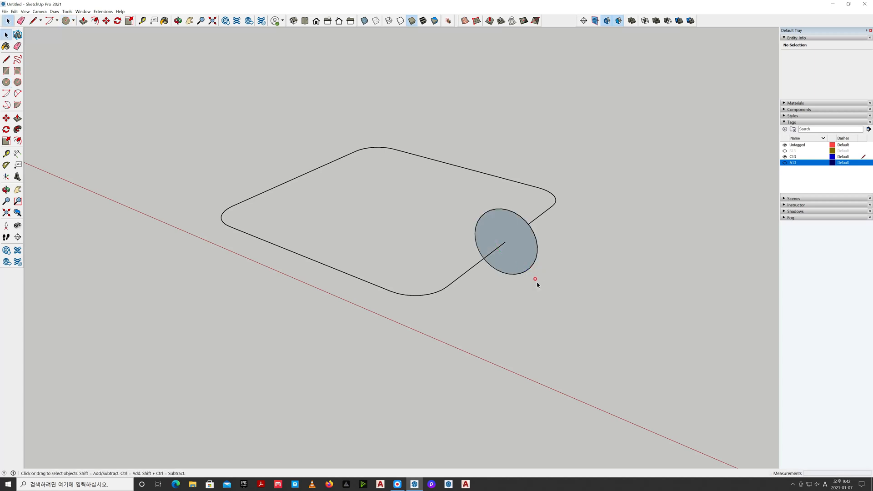
Group the upright circle with its face, separate from the rounded outline
scroll(535, 278, up, 3)
click(521, 261)
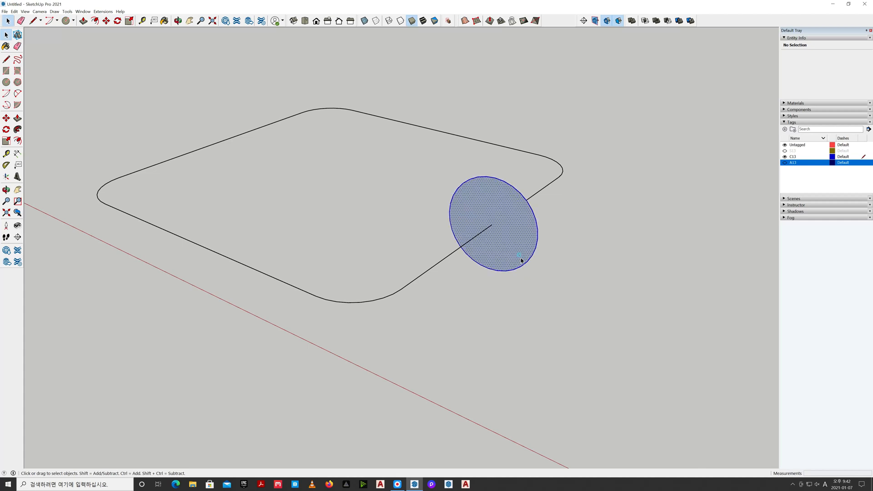
right_click(521, 261)
mouse_move(547, 336)
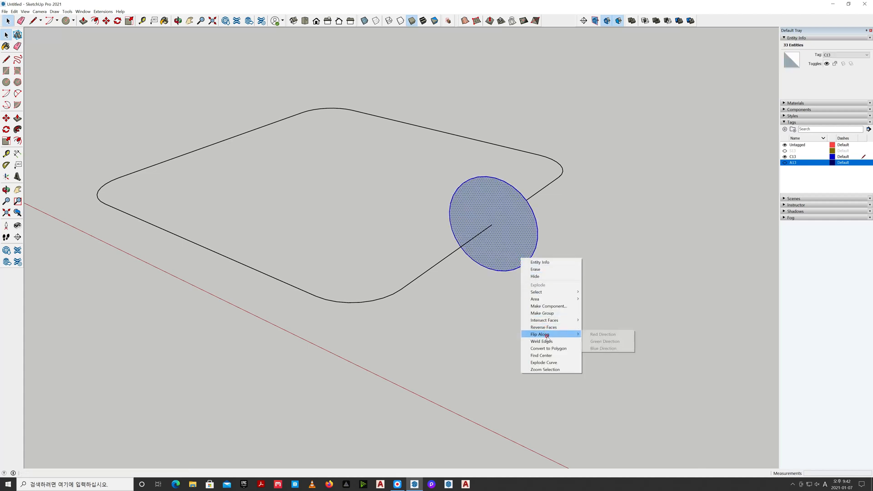
click(549, 313)
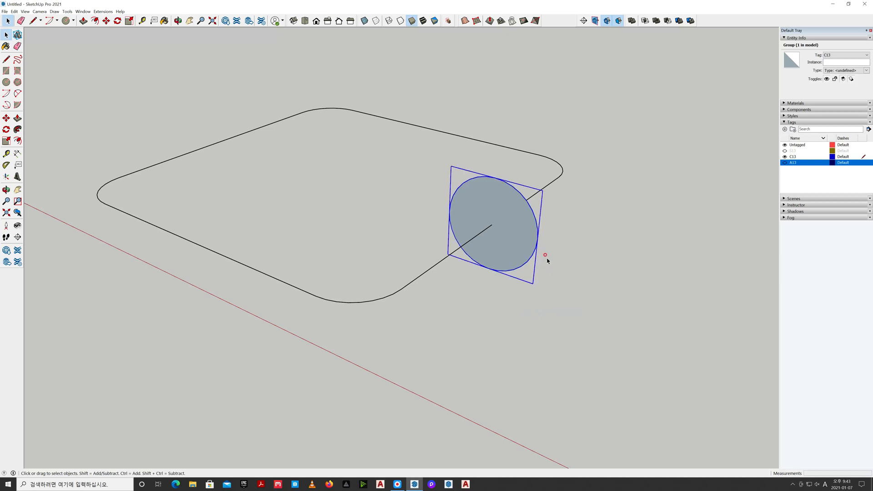
key(m)
click(491, 225)
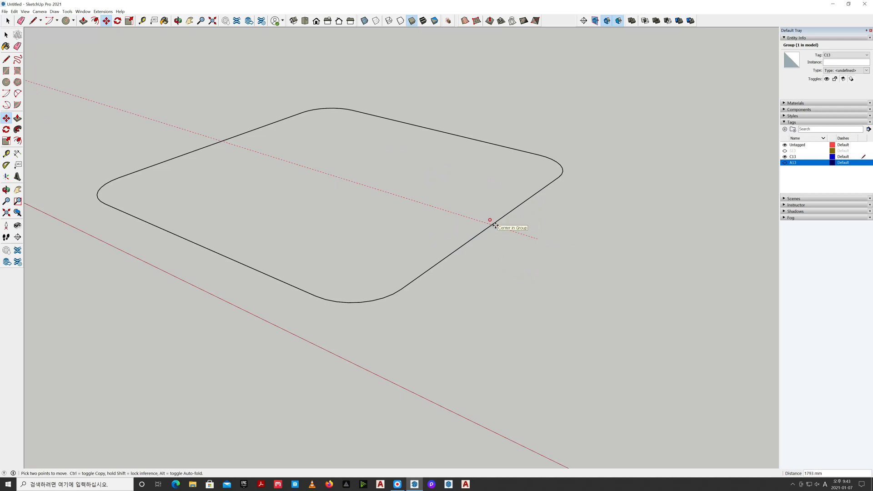
key(Escape)
key(space)
click(487, 319)
middle_drag(482, 318, 606, 273)
scroll(483, 200, up, 4)
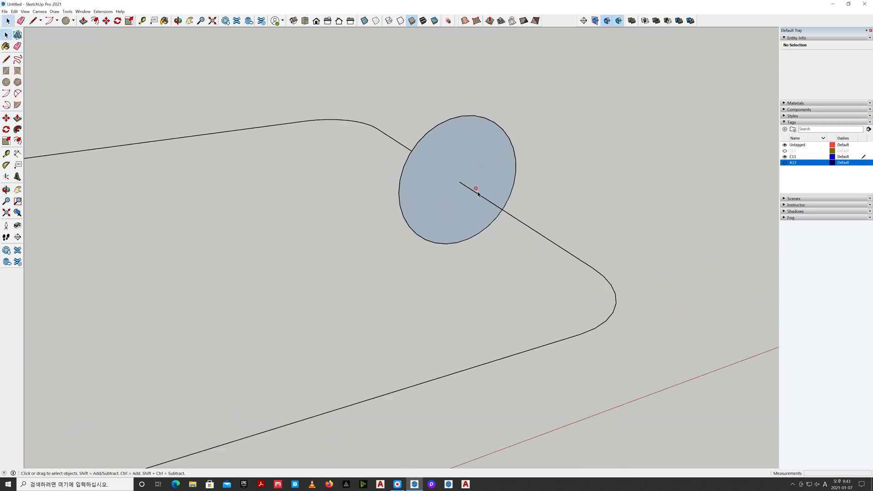
shift+middle_drag(567, 189, 527, 270)
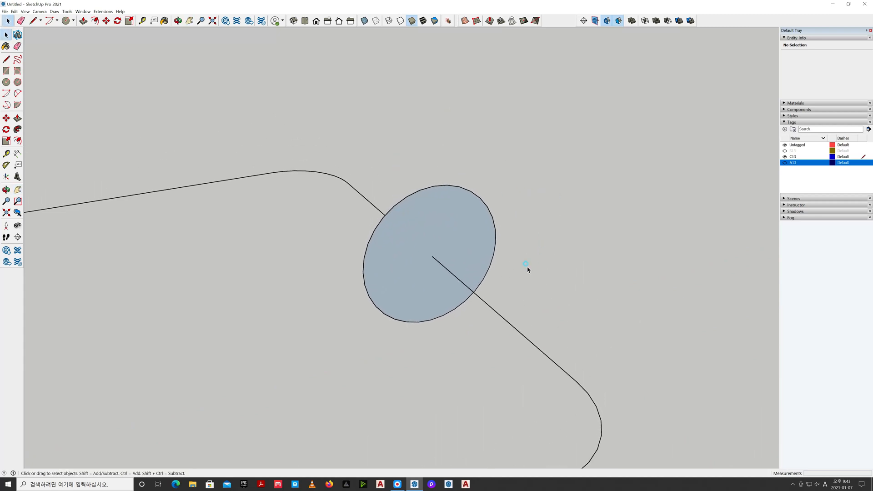
click(484, 245)
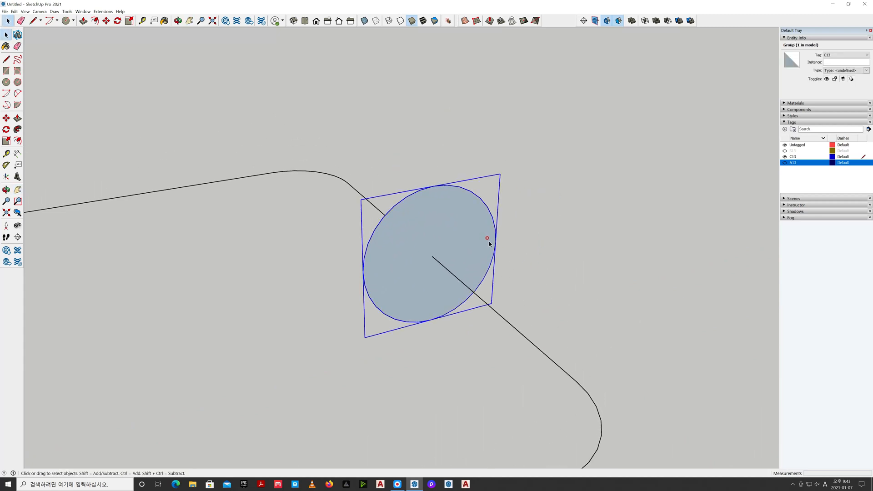
key(m)
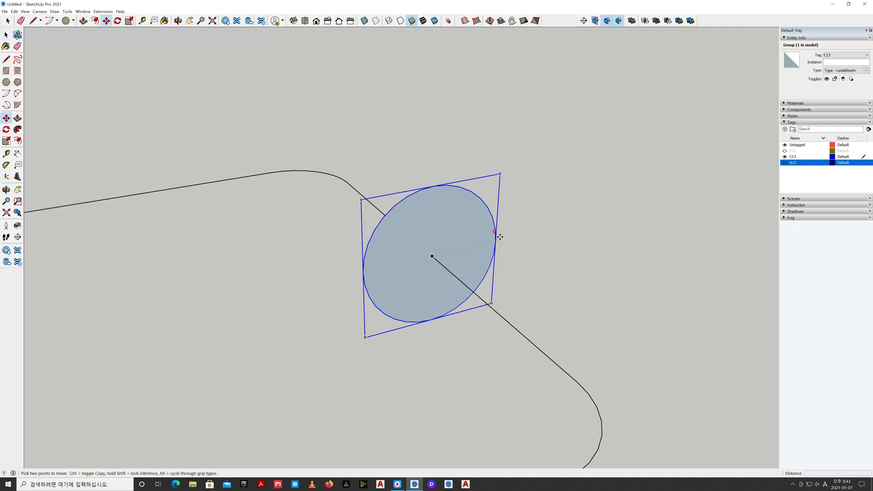
click(495, 235)
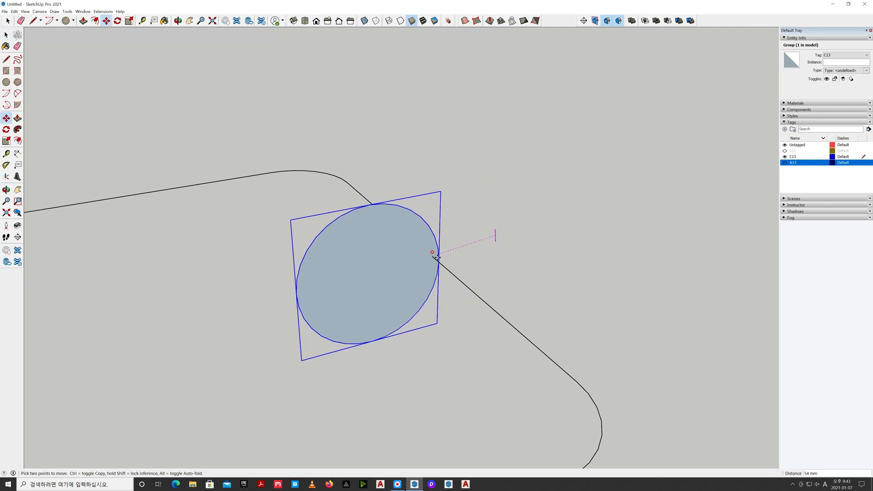
click(421, 249)
middle_drag(421, 249, 641, 331)
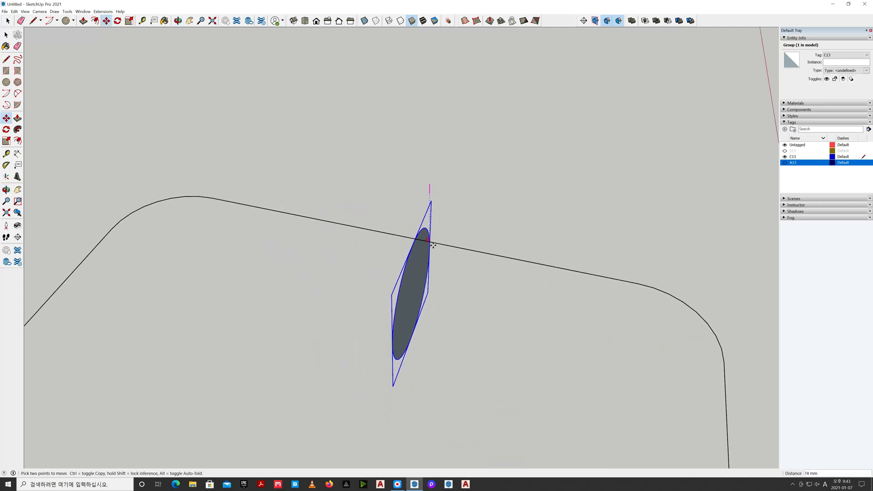
middle_drag(432, 242, 218, 236)
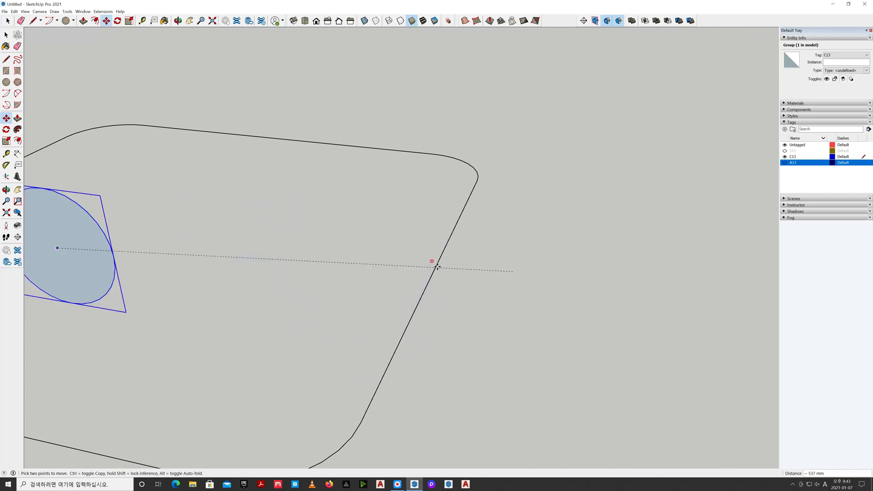
key(Escape)
Explode the rounded square outline's group back into loose edges
middle_drag(428, 267, 421, 331)
key(space)
click(426, 338)
click(383, 323)
right_click(383, 324)
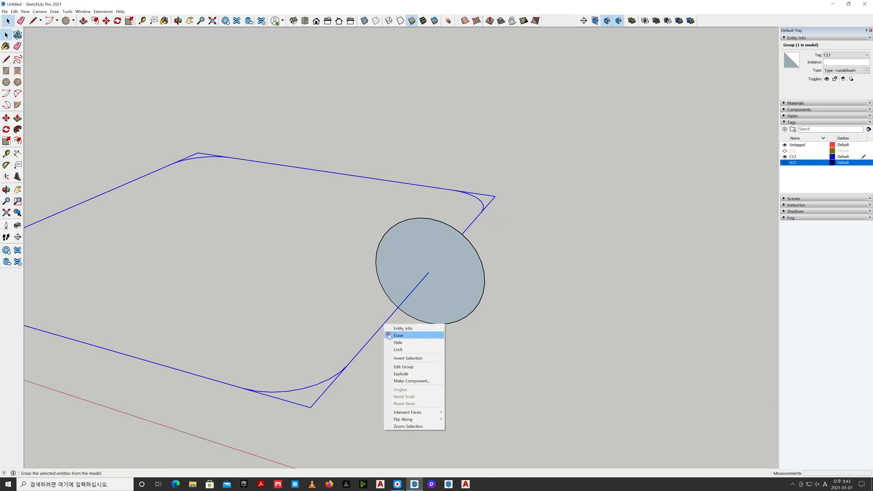
click(406, 373)
click(454, 306)
click(489, 313)
click(464, 303)
key(m)
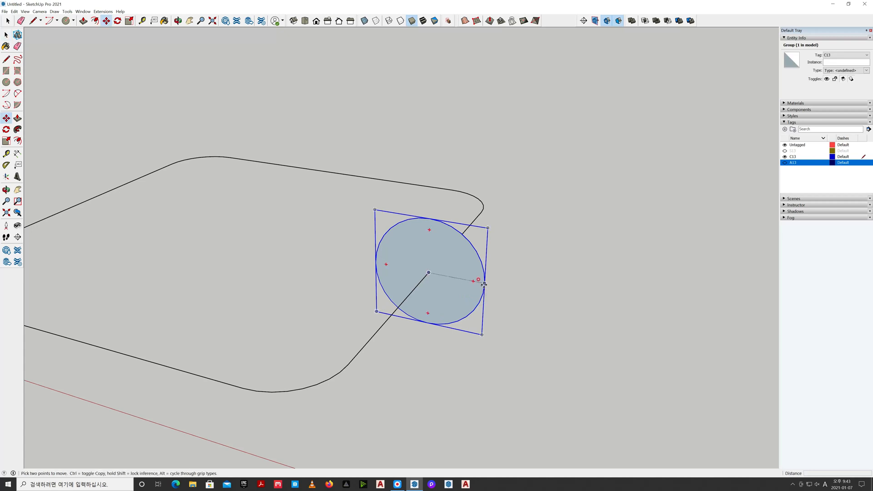
click(484, 284)
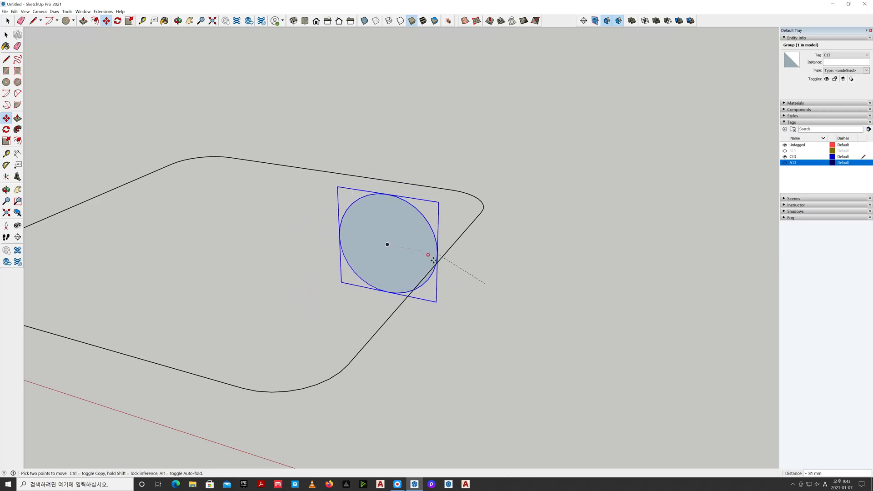
middle_drag(364, 271, 523, 255)
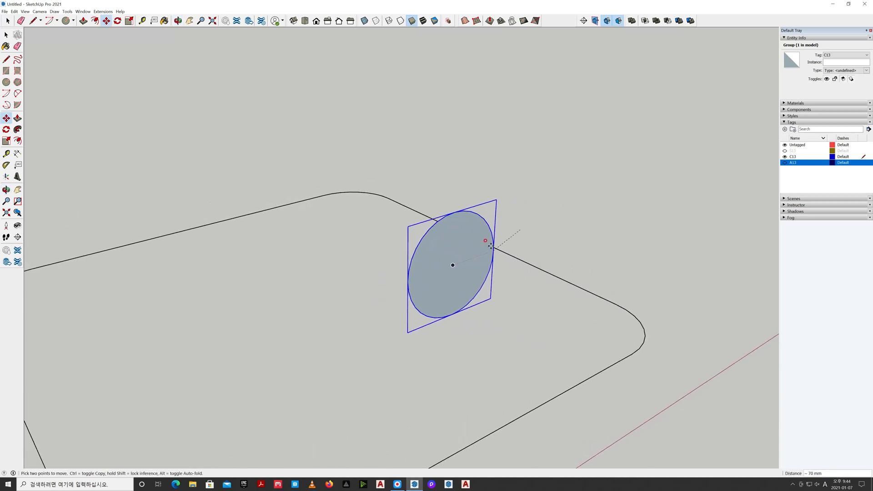
text(475)
key(Return)
key(ctrl+z)
key(space)
click(549, 274)
right_click(549, 274)
click(530, 284)
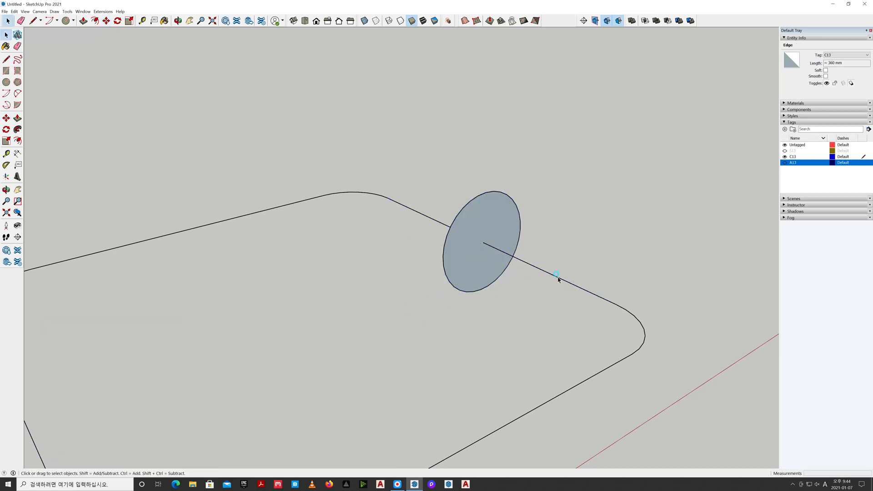
scroll(557, 279, down, 2)
click(558, 279)
middle_drag(591, 275, 493, 316)
Move the upright circle group 60 mm along the red axis toward the inside, so its outer edge meets the rounded outline
click(492, 316)
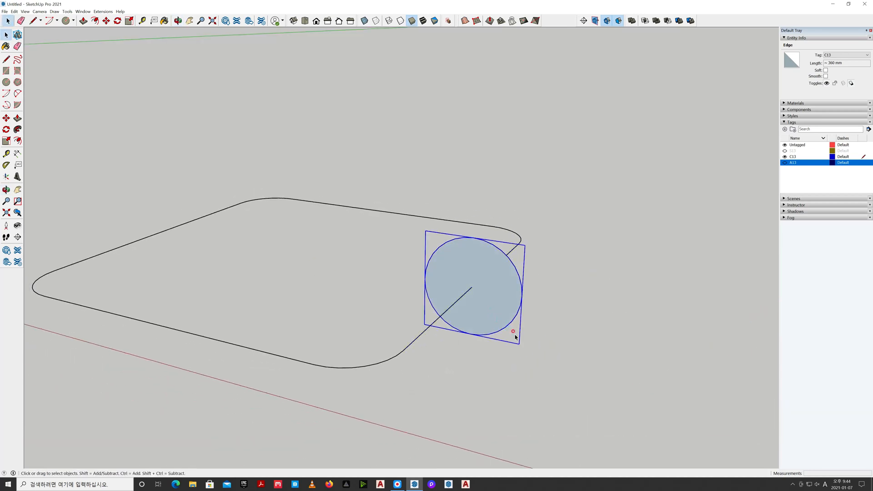
scroll(523, 338, up, 2)
key(m)
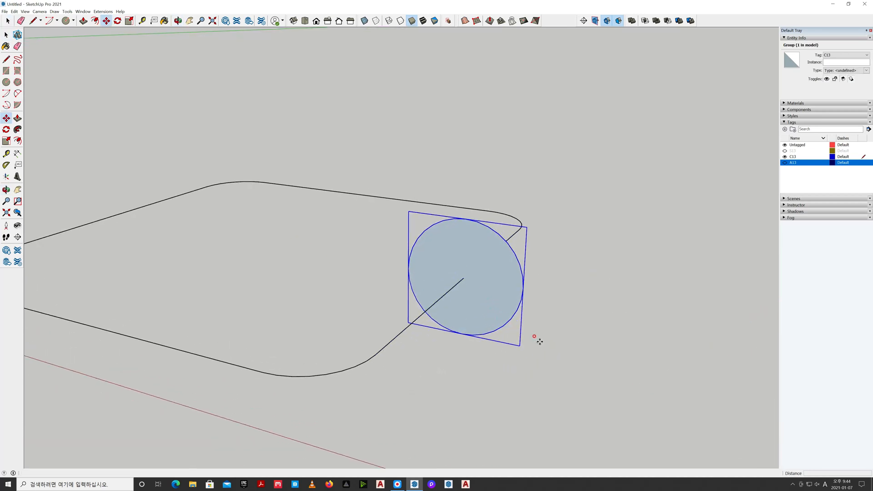
click(522, 287)
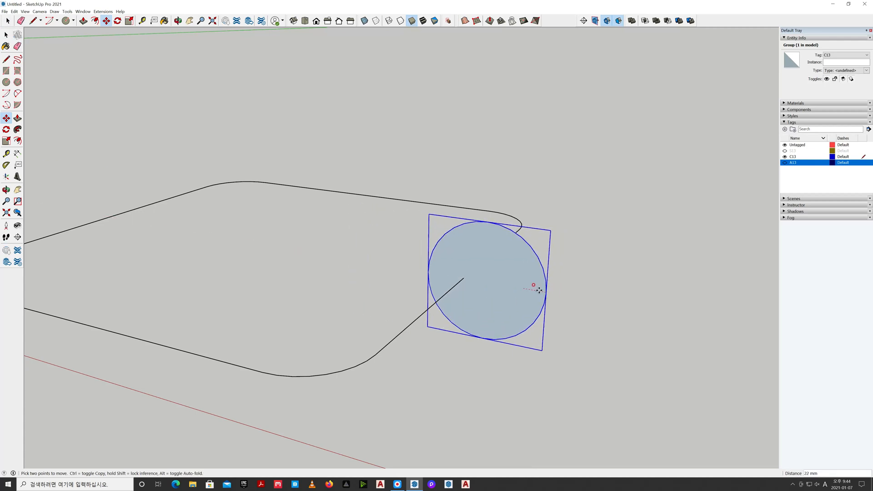
text(60)
key(Return)
key(space)
click(506, 306)
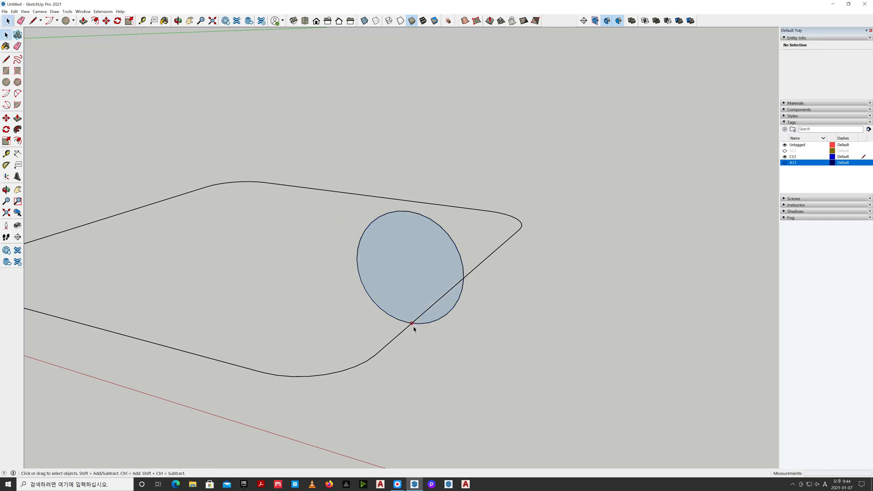
Open the upright circle's group and split the circle with a vertical 120 mm diameter line
double_click(404, 268)
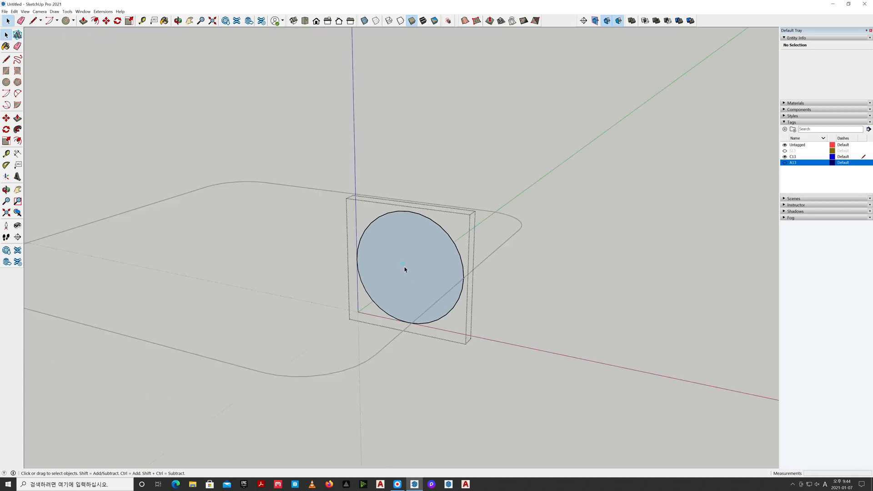
key(l)
click(408, 212)
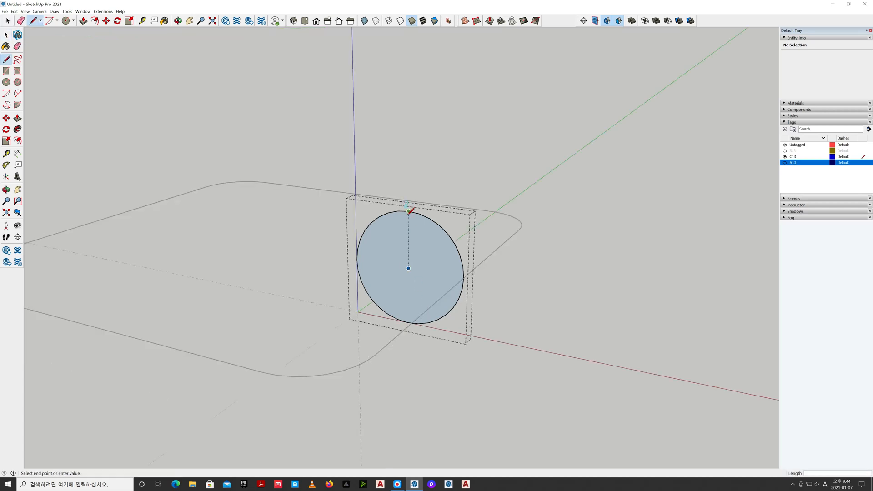
click(408, 322)
key(space)
Delete the circle's inner half, both face and arc, keeping the half that meets the outline
click(377, 344)
double_click(390, 313)
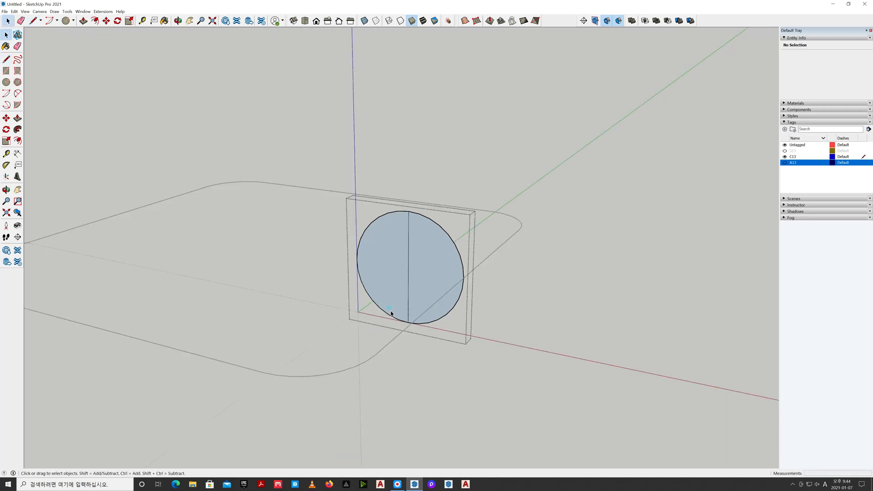
click(381, 313)
key(Delete)
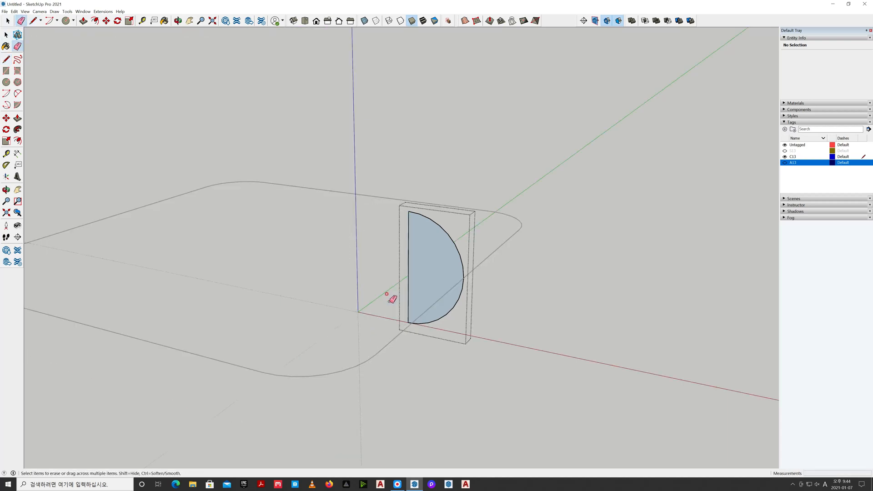
Reverse the half circle's face and leave its group
right_click(430, 283)
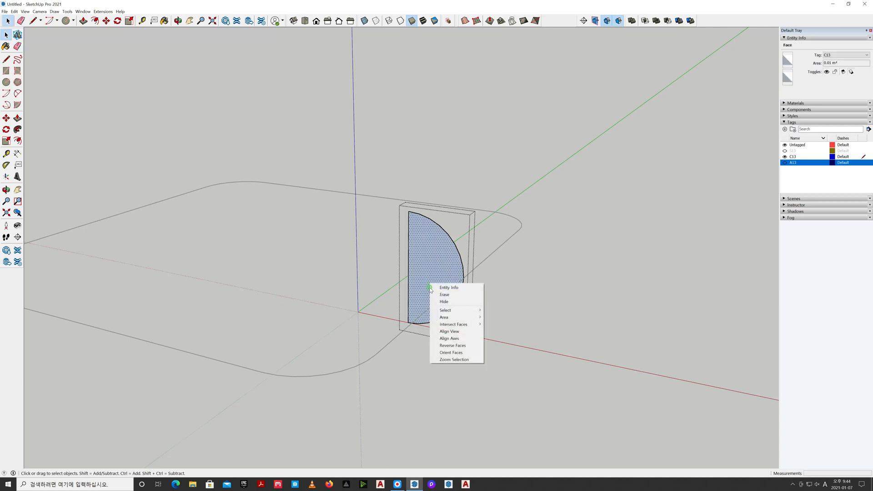
click(443, 346)
click(469, 361)
scroll(491, 344, down, 1)
scroll(492, 346, down, 1)
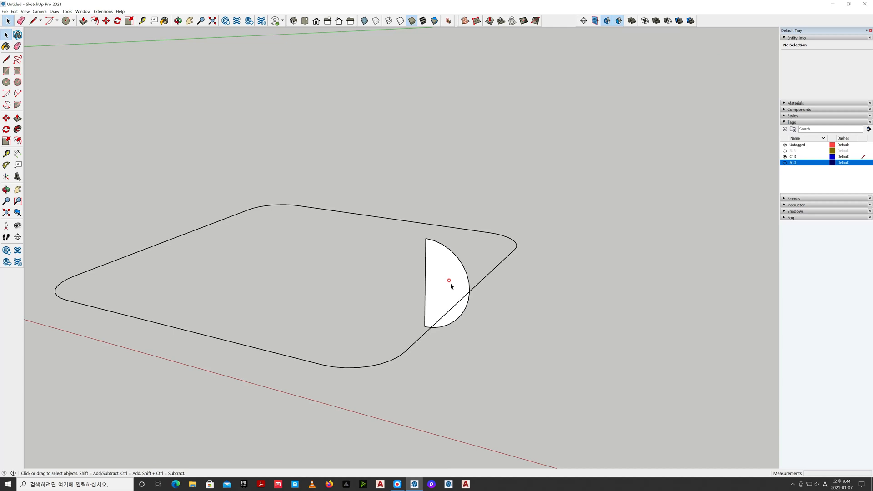
middle_drag(450, 287, 509, 303)
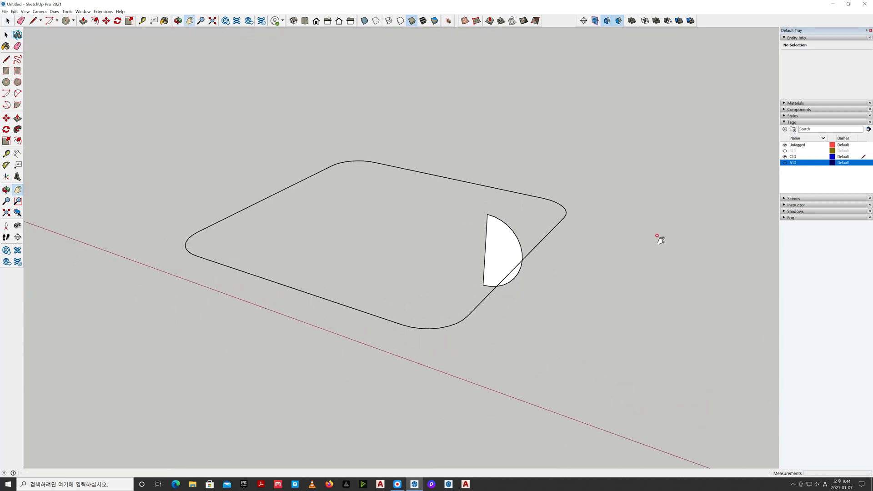
Explode the half-circle group into a loose face and edges
key(space)
click(506, 255)
right_click(506, 256)
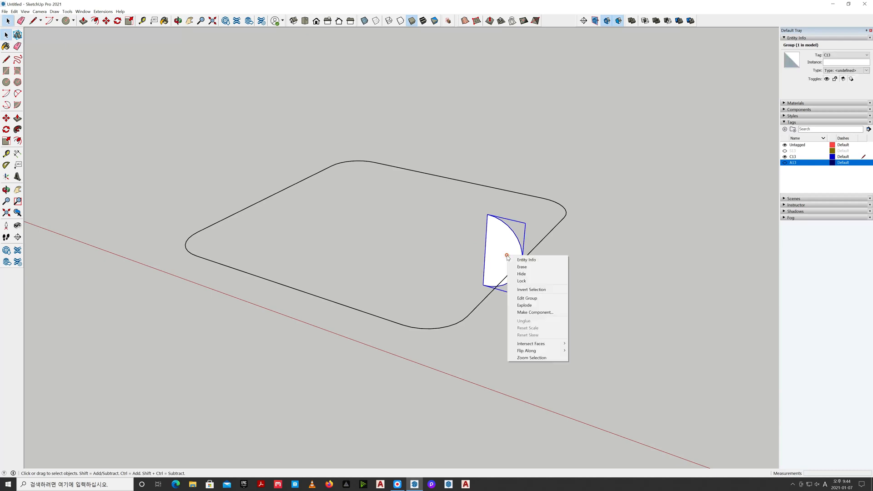
click(520, 304)
click(463, 322)
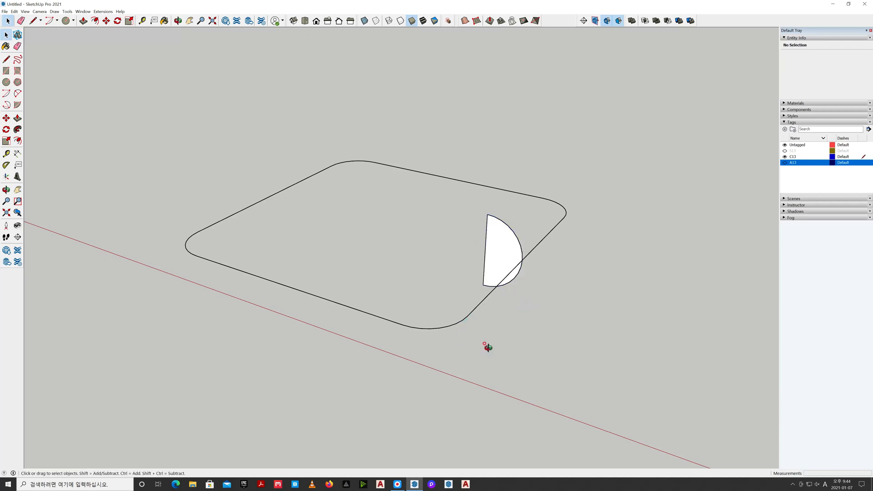
Sweep the half-circle face around the whole rounded square outline with Follow Me
middle_drag(487, 347, 484, 374)
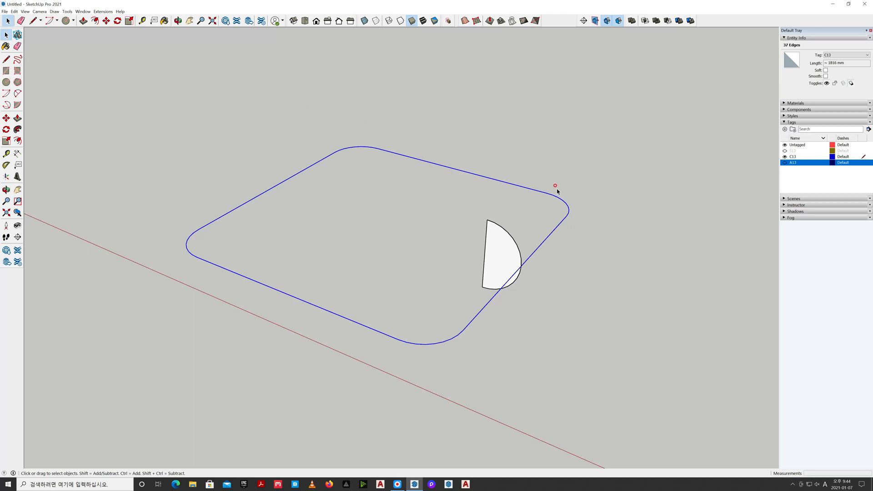
click(17, 129)
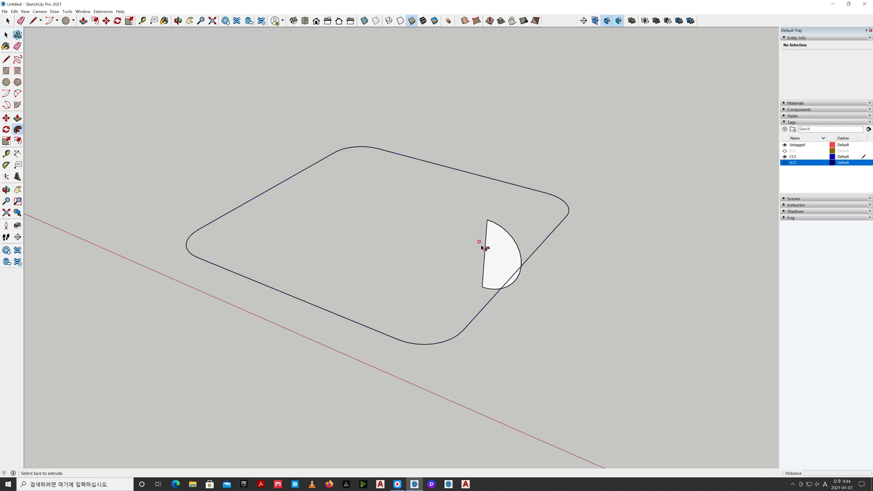
click(499, 253)
key(space)
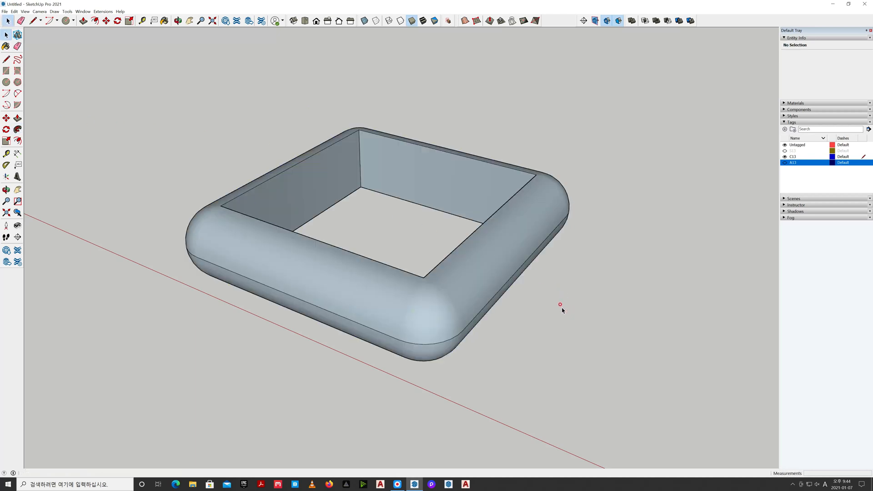
Select the entire swept ring and reverse its faces so the front sides point outward
triple_click(482, 276)
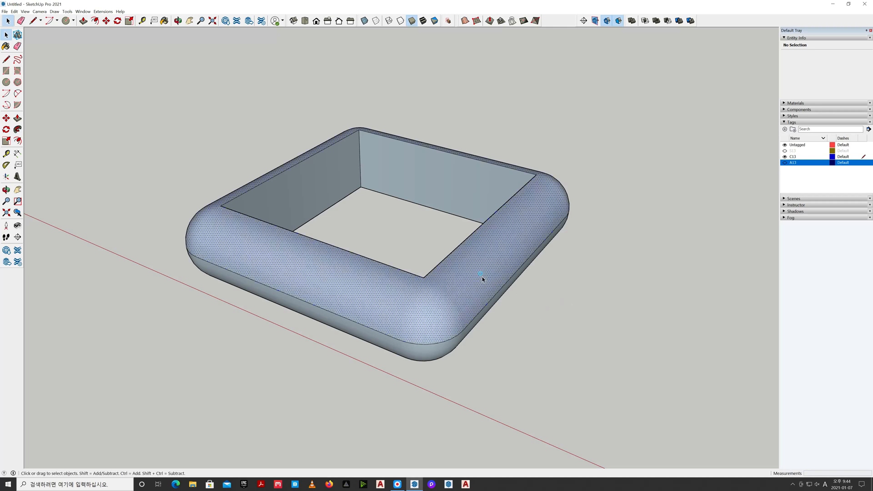
right_click(482, 276)
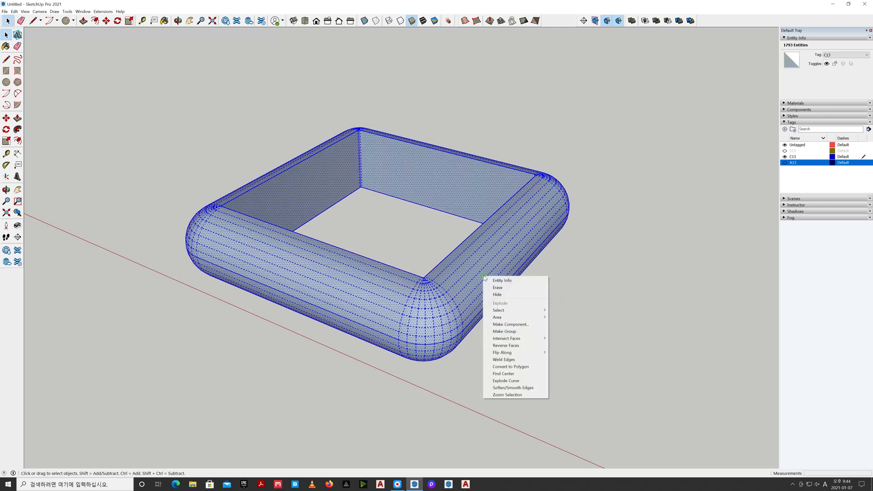
click(522, 345)
click(426, 384)
Delete the four flat inner wall faces of the swept ring, keeping the rounded outer shell
middle_drag(427, 386, 632, 396)
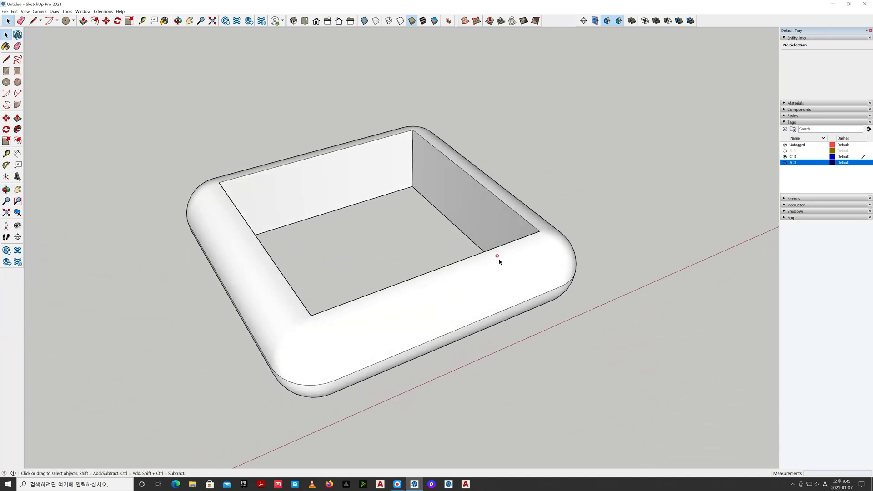
click(371, 166)
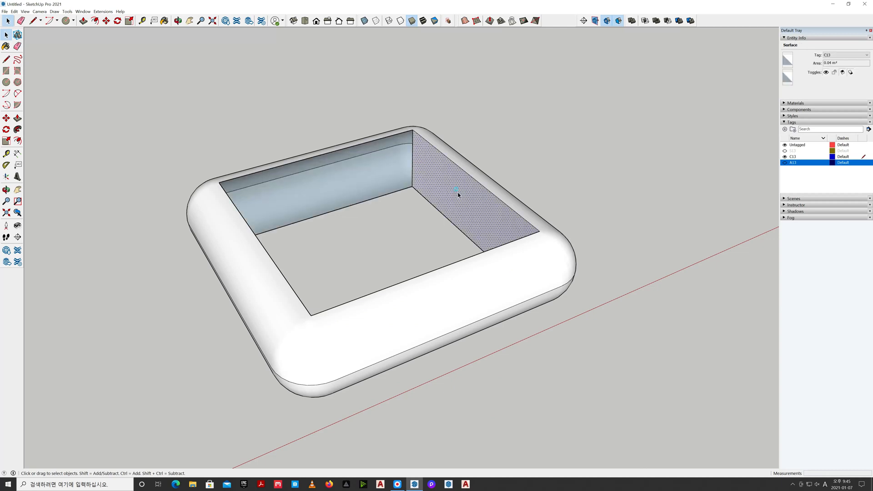
click(622, 212)
middle_drag(621, 211, 294, 214)
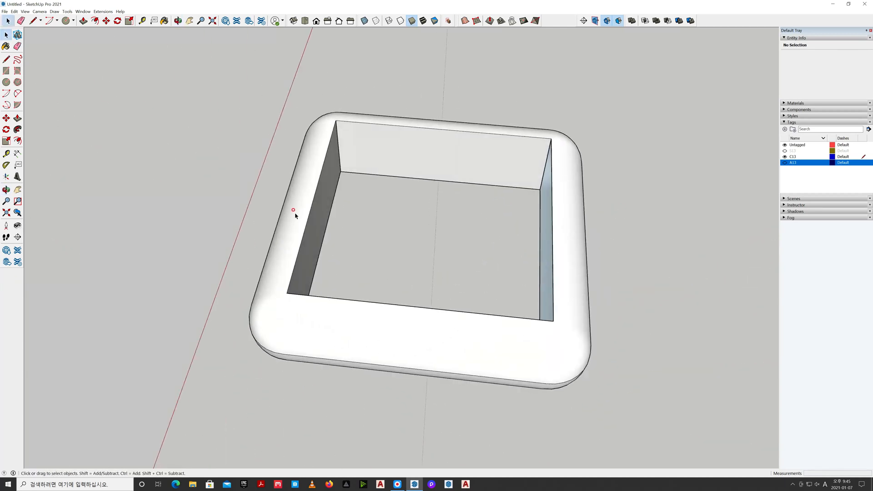
click(316, 209)
key(Delete)
click(380, 167)
key(Delete)
middle_drag(376, 248, 606, 258)
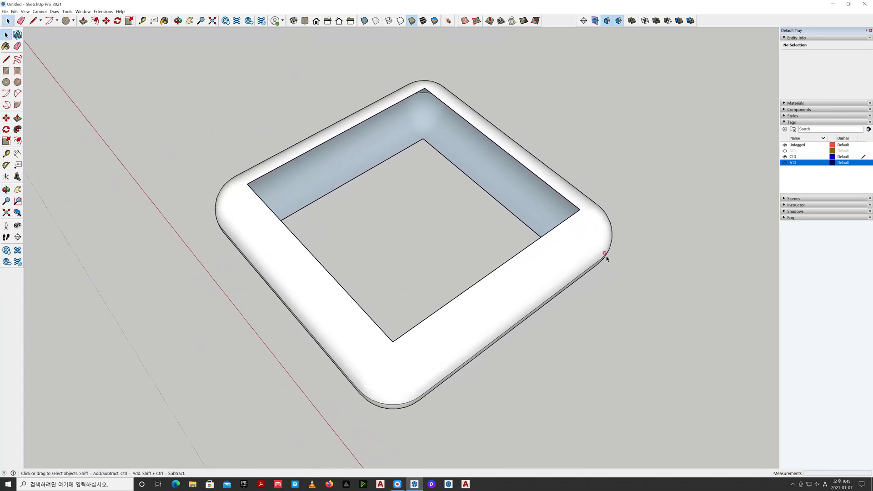
Draw a line along an inner top edge of the swept ring to close the cushion's top opening with a face
key(l)
click(496, 144)
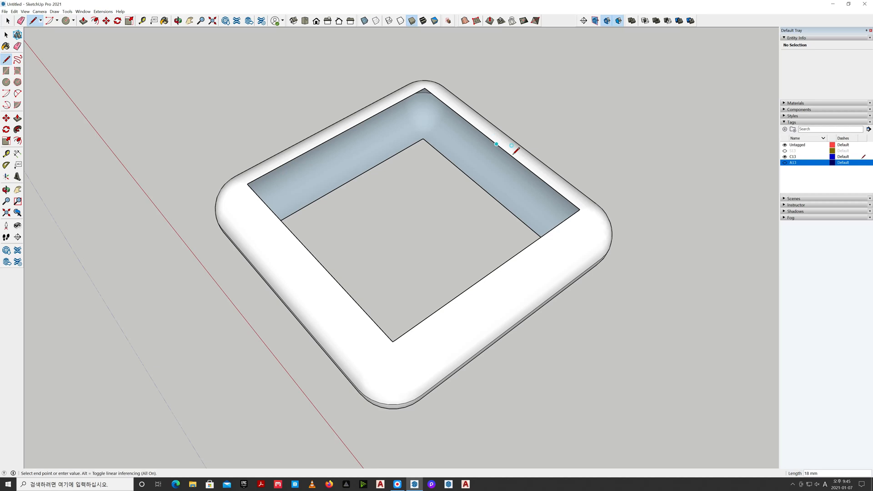
click(578, 208)
key(space)
Draw a line along an inner edge on the underside to close the cushion's bottom opening with a face
middle_drag(595, 337, 543, 310)
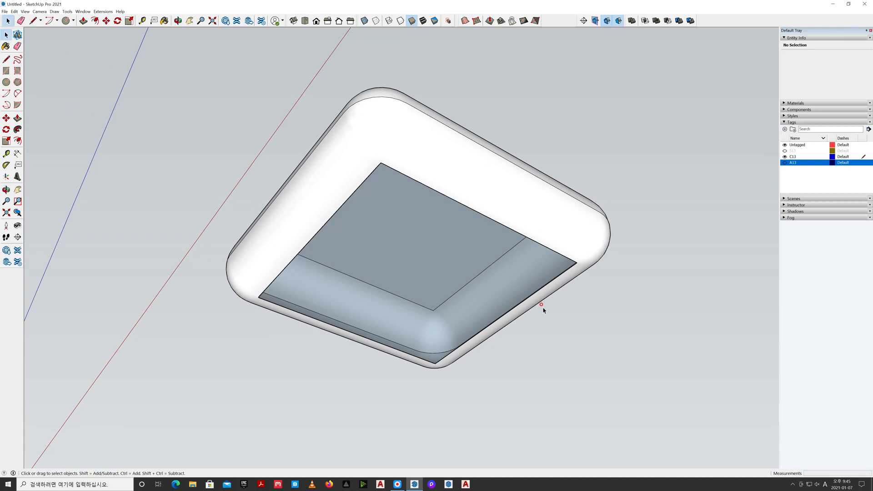
key(l)
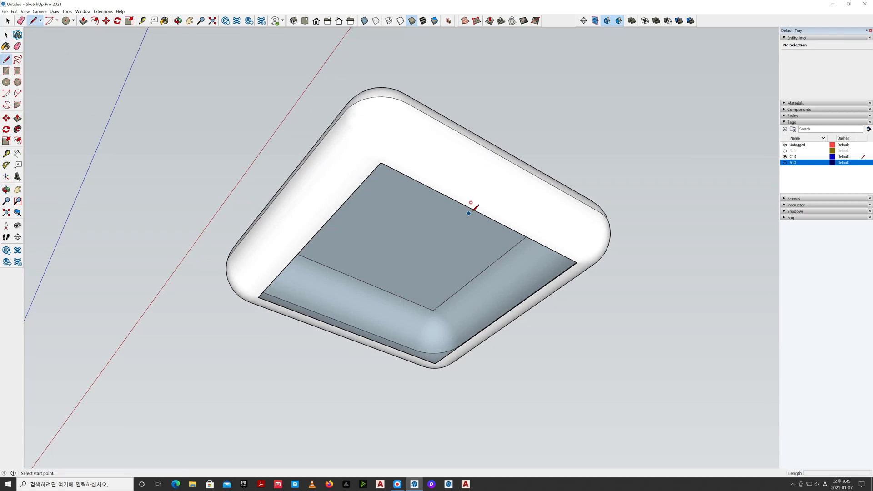
click(484, 212)
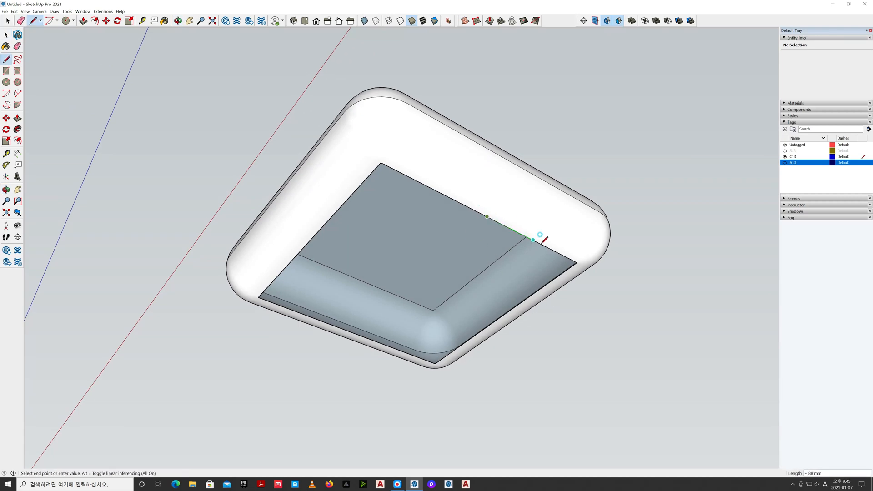
click(577, 262)
key(space)
Select all connected geometry of the closed cushion and make it a group
middle_drag(490, 245, 507, 419)
click(804, 157)
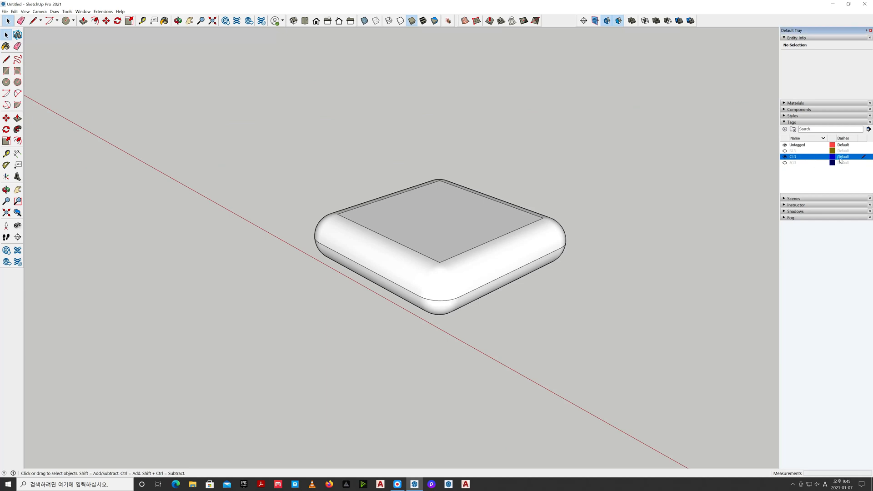
drag(555, 364, 296, 131)
key(Escape)
triple_click(475, 268)
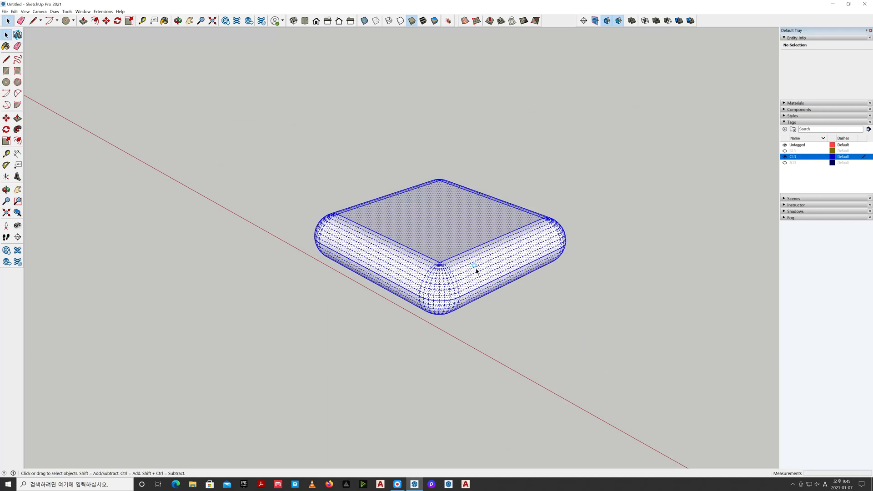
right_click(476, 267)
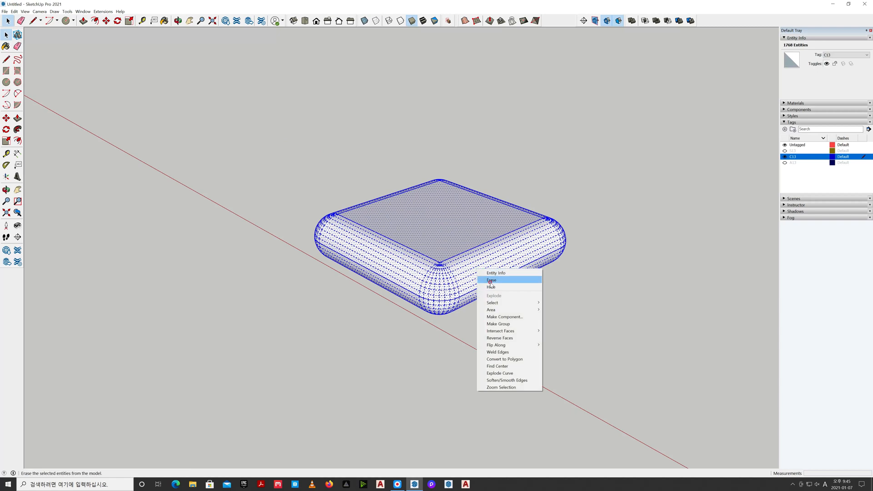
click(503, 324)
click(577, 315)
key(o)
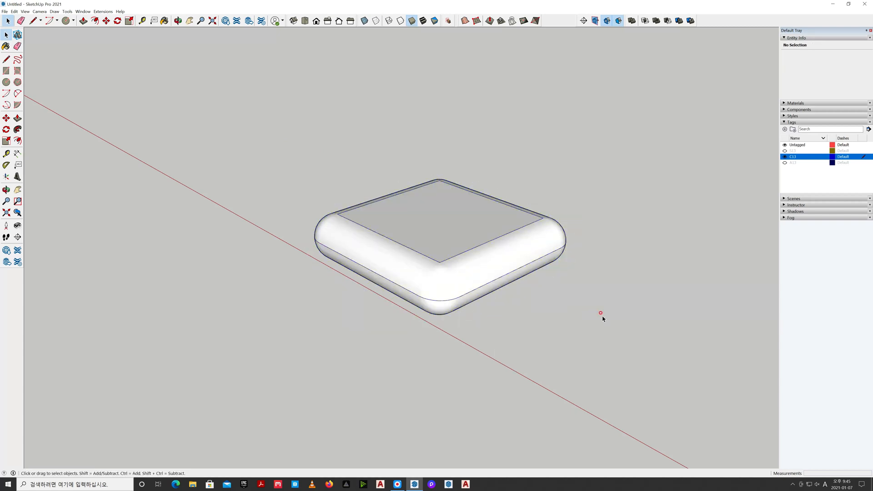
drag(616, 316, 535, 295)
key(space)
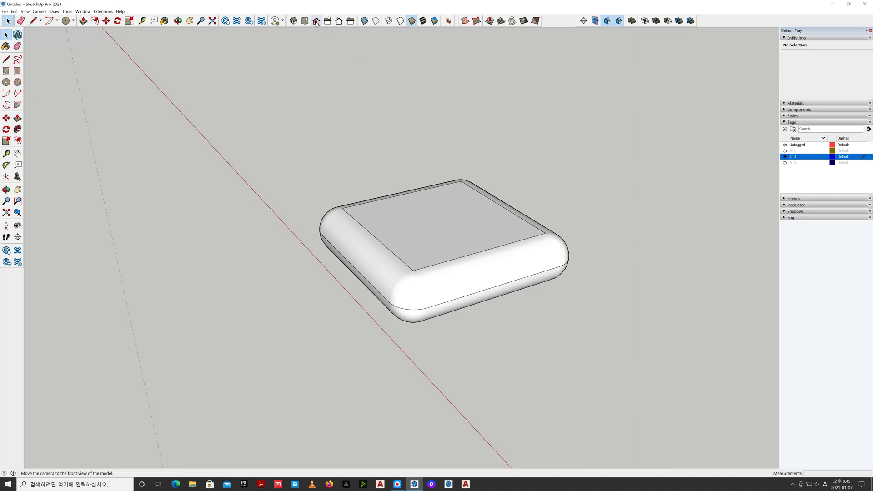
In a parallel-projection top view, copy the cushion group straight back along the green axis, just behind the original
click(305, 21)
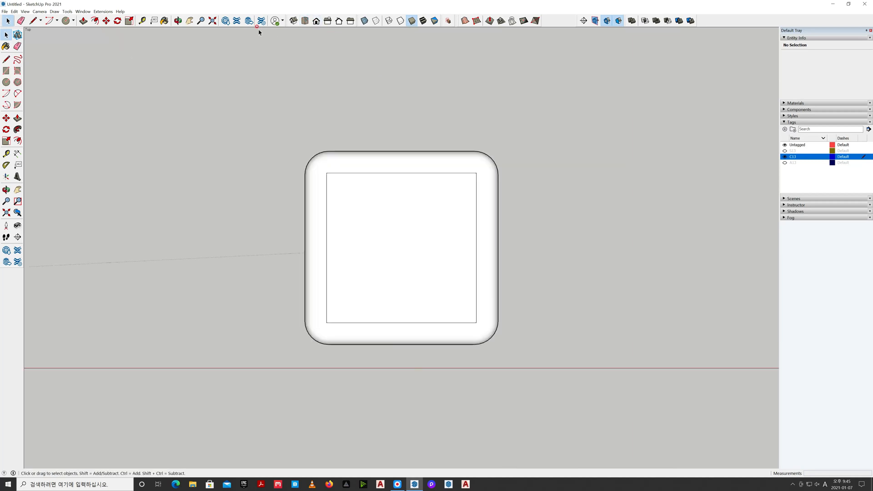
click(40, 11)
click(57, 41)
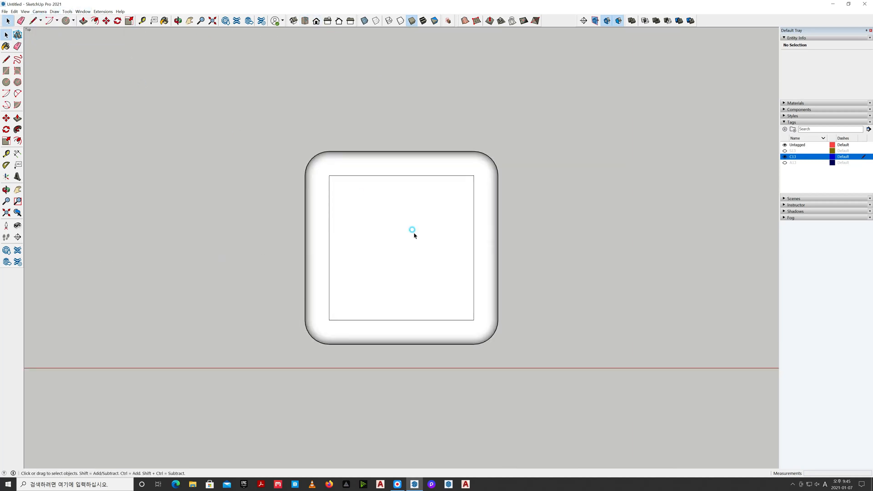
scroll(393, 258, down, 4)
click(411, 273)
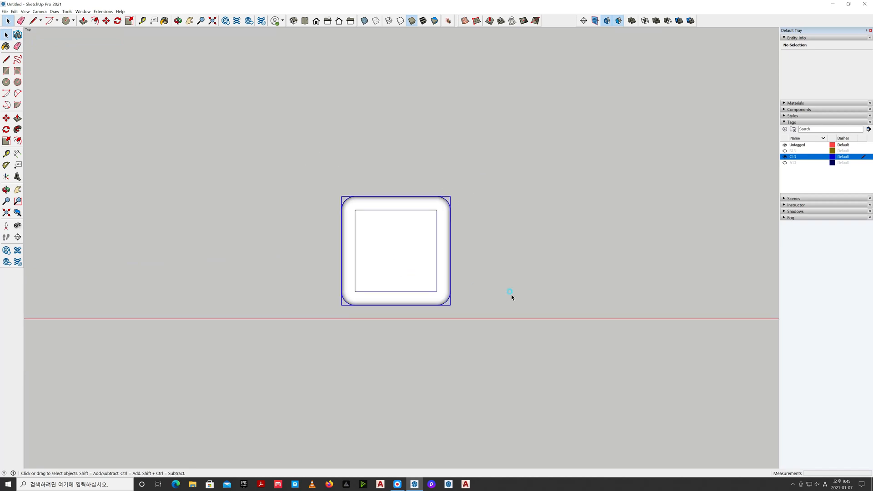
key(m)
key(ctrl)
click(513, 310)
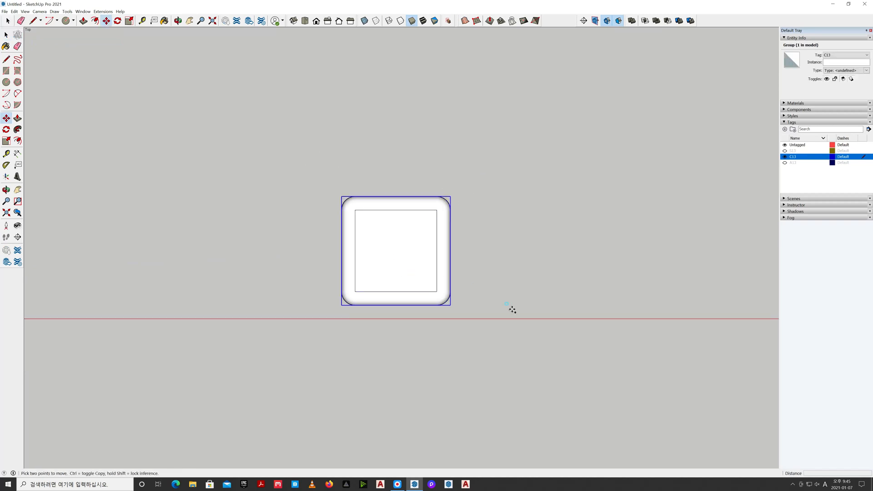
click(513, 198)
key(space)
click(517, 205)
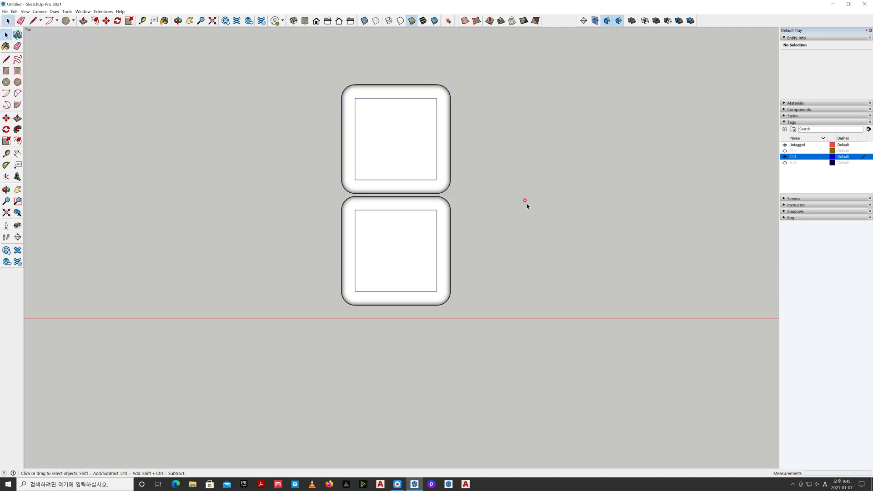
Return to a perspective view and rotate the rear cushion copy about the red axis until it stands upright
click(294, 21)
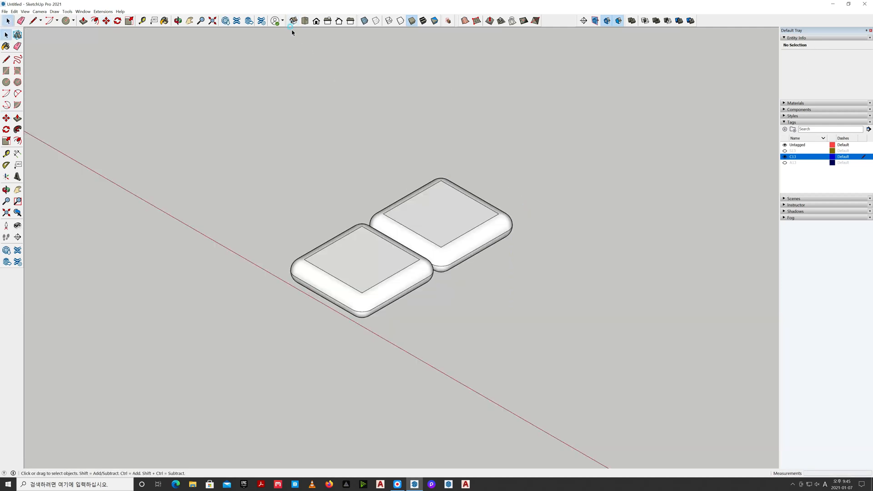
click(40, 11)
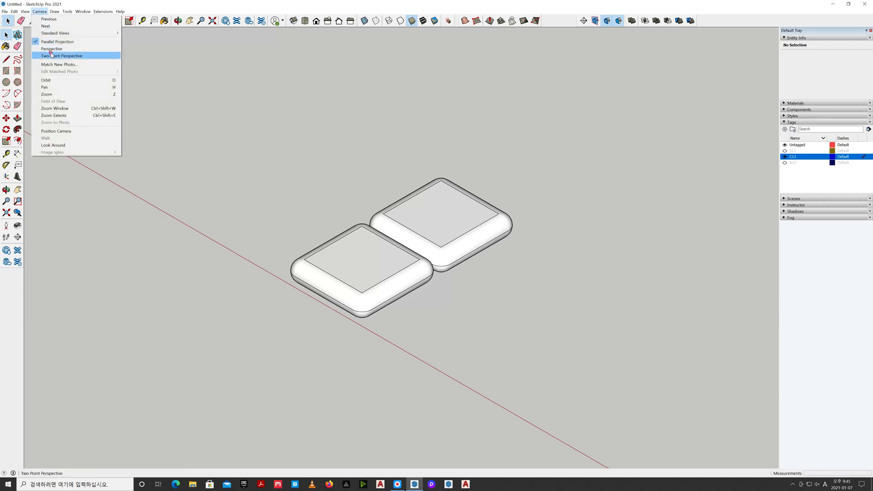
click(64, 49)
scroll(499, 253, down, 3)
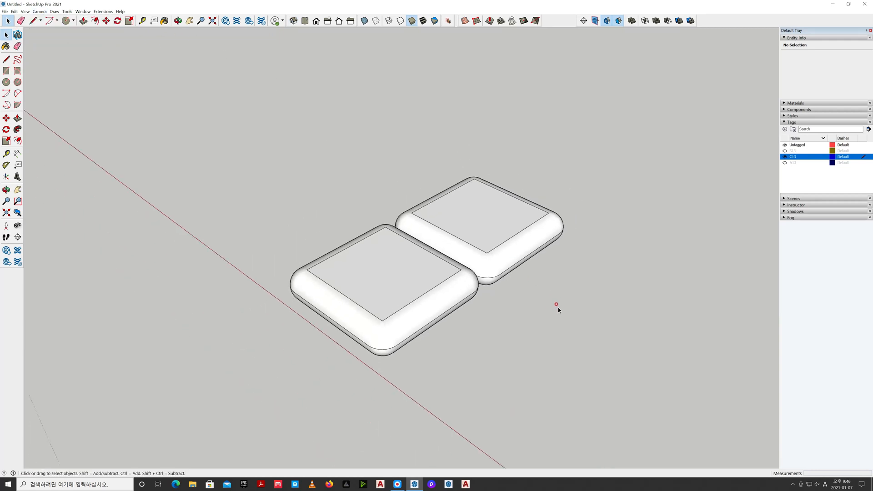
middle_drag(552, 311, 479, 275)
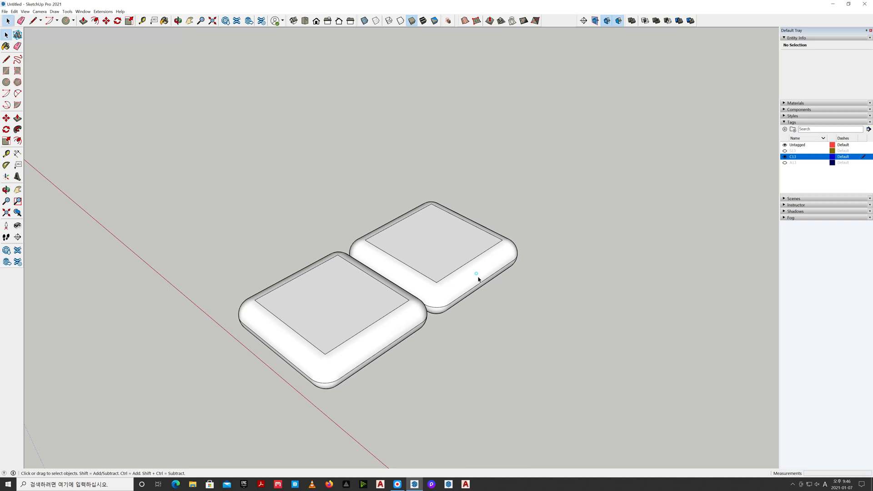
key(q)
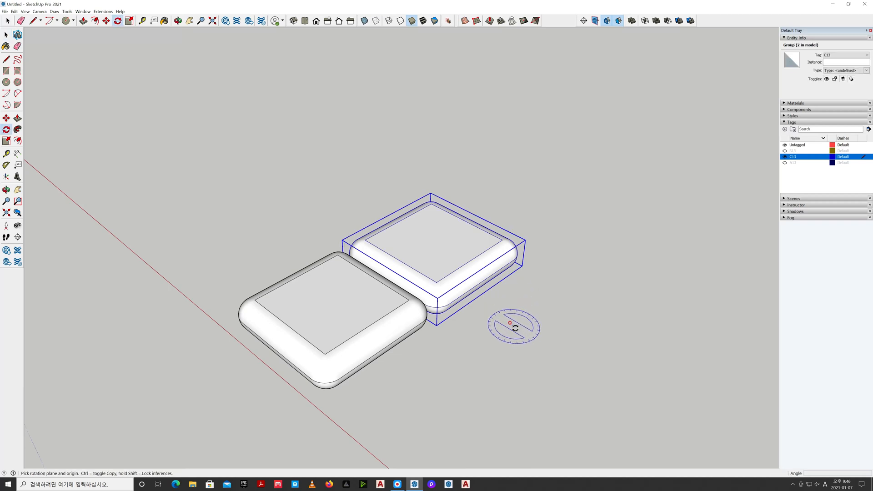
drag(516, 328, 552, 310)
click(592, 286)
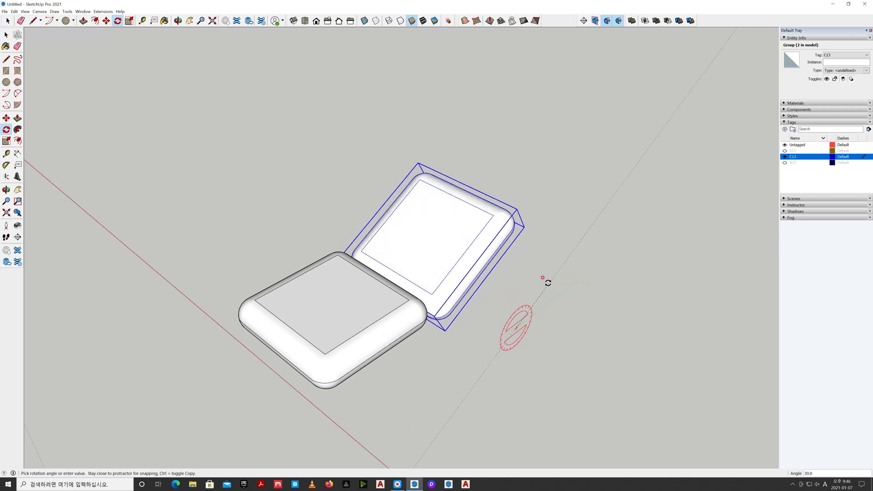
click(548, 283)
key(space)
click(546, 285)
Move the upright cushion vertically upward by about 130 mm
click(462, 297)
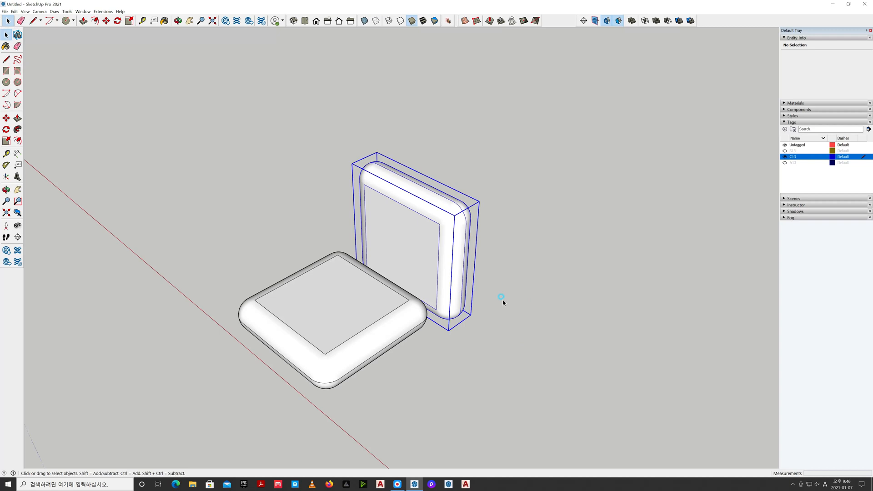
key(m)
click(503, 299)
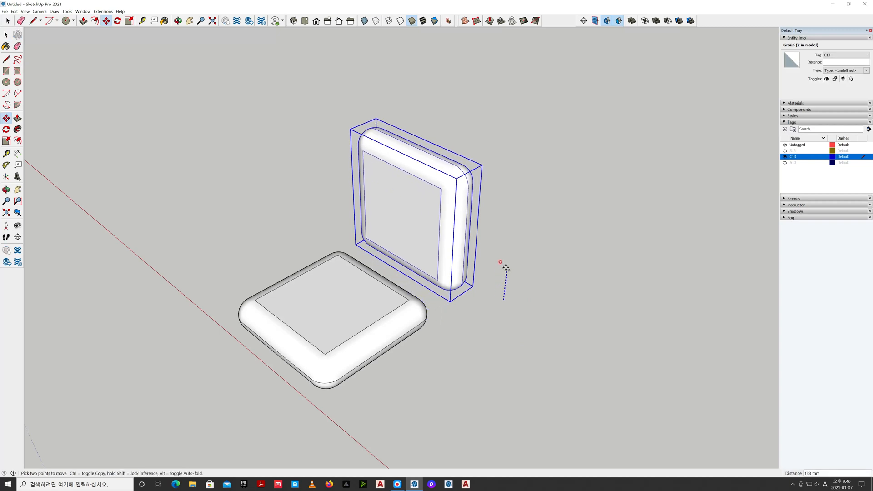
click(503, 271)
key(space)
click(506, 281)
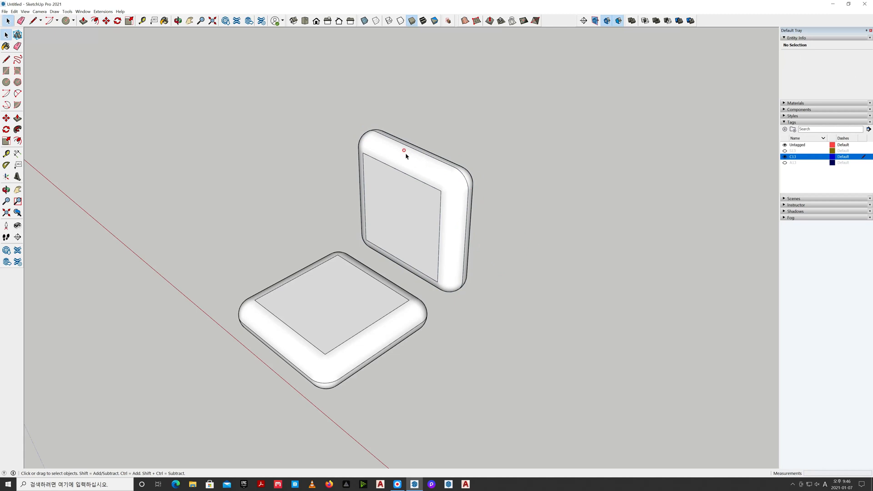
Show the S13 and A13 tags again and fit the whole model in view
click(784, 151)
click(784, 163)
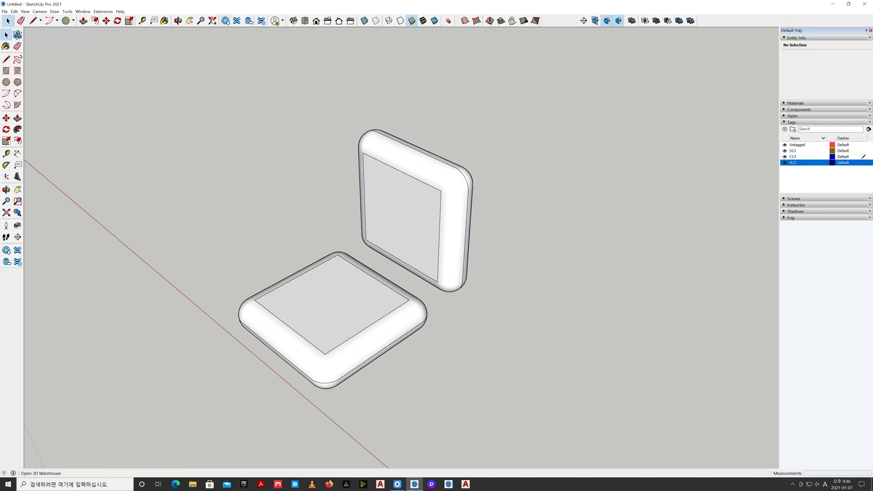
click(213, 20)
scroll(291, 119, down, 2)
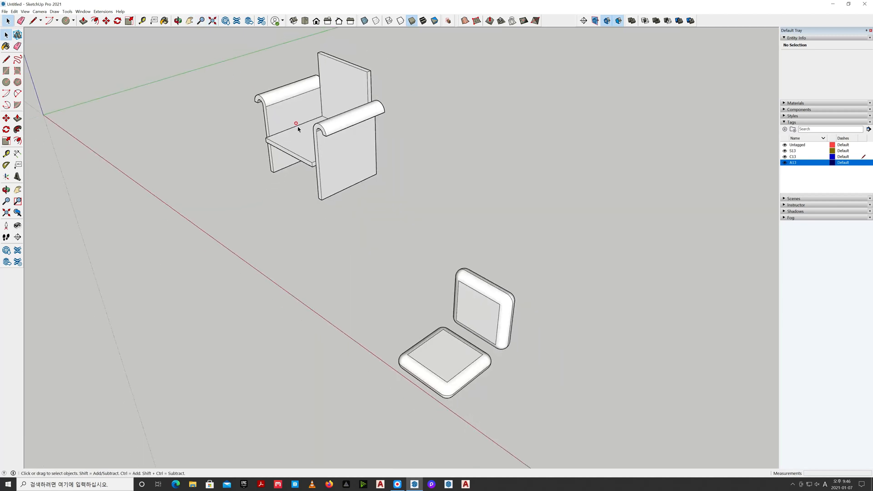
Set a parallel-projection top view and hide tag A13 so only the seat and cushions remain
click(304, 20)
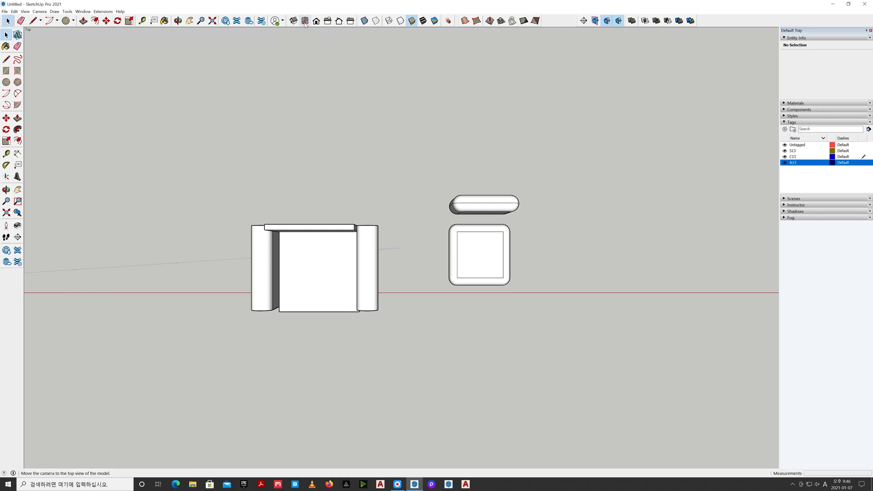
click(39, 11)
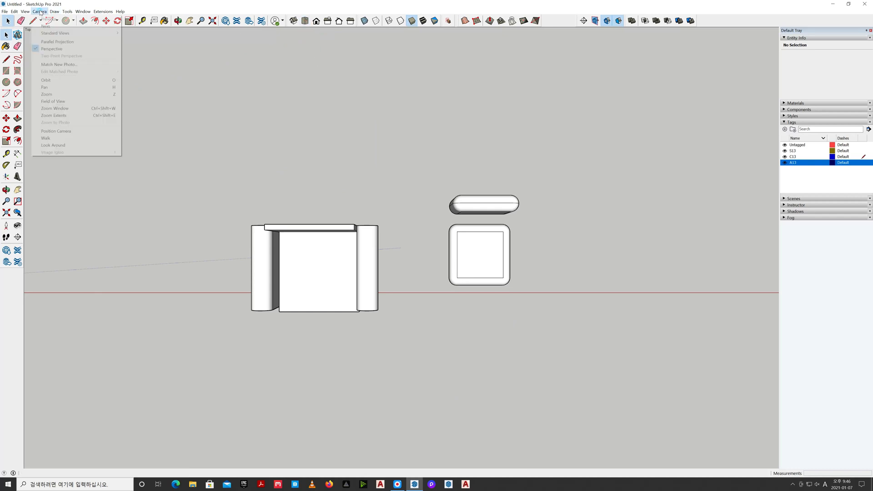
click(52, 42)
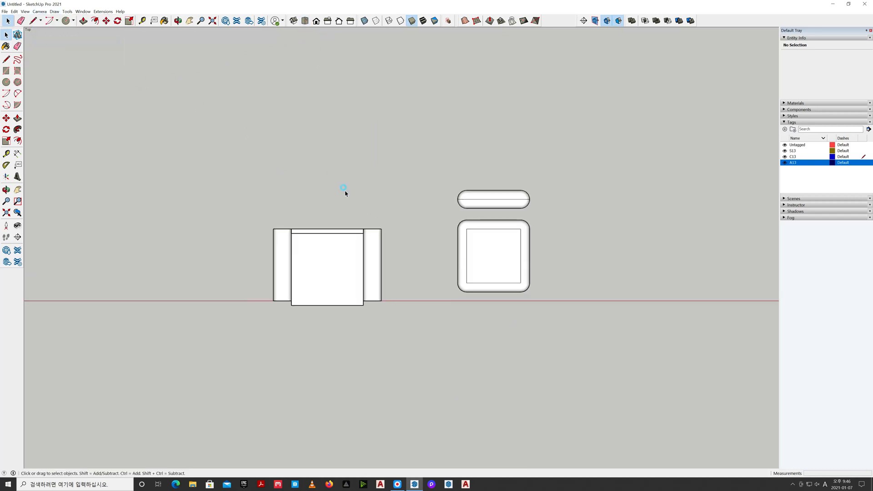
click(785, 163)
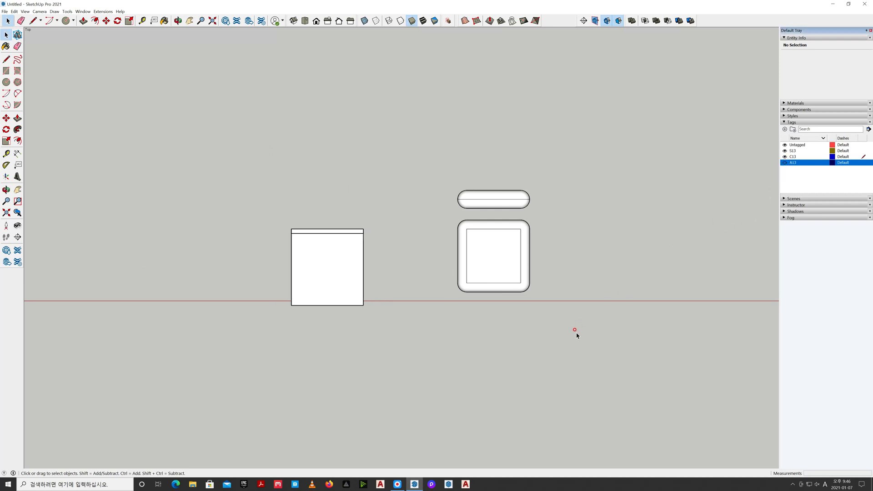
Move both cushions together so the flat cushion's front outer corner aligns with the matching front corner of the seat in plan
drag(393, 162, 394, 163)
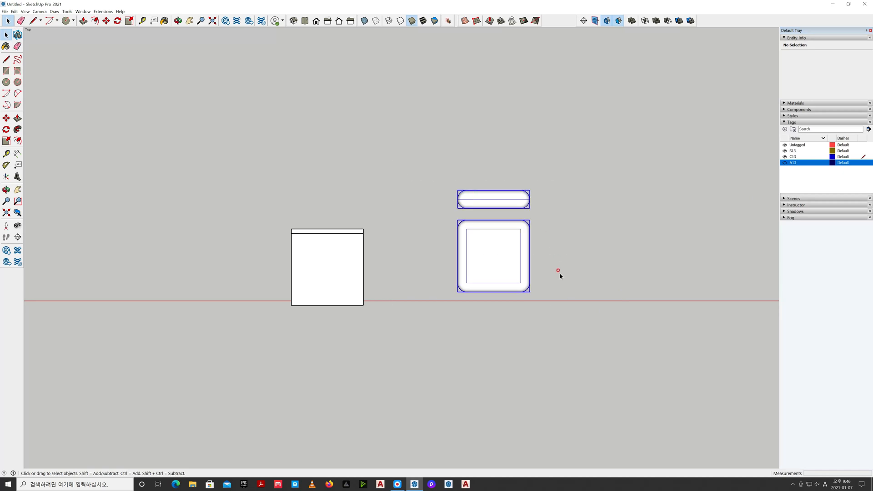
key(m)
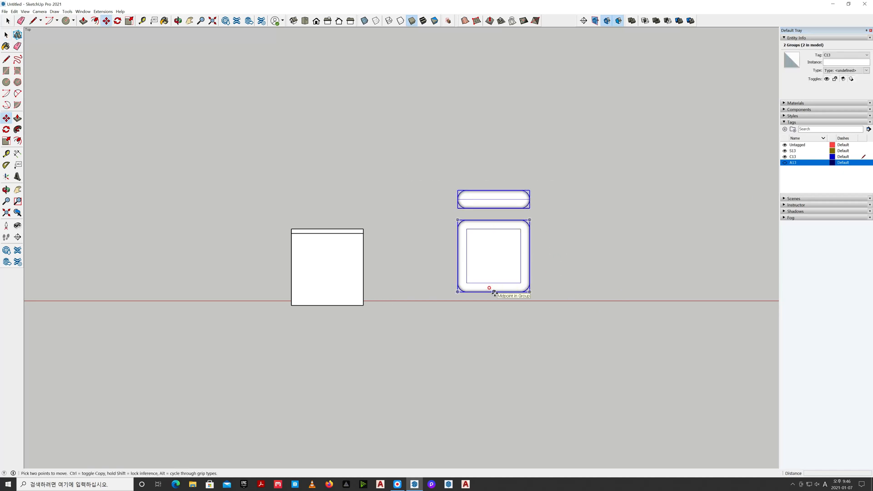
click(530, 291)
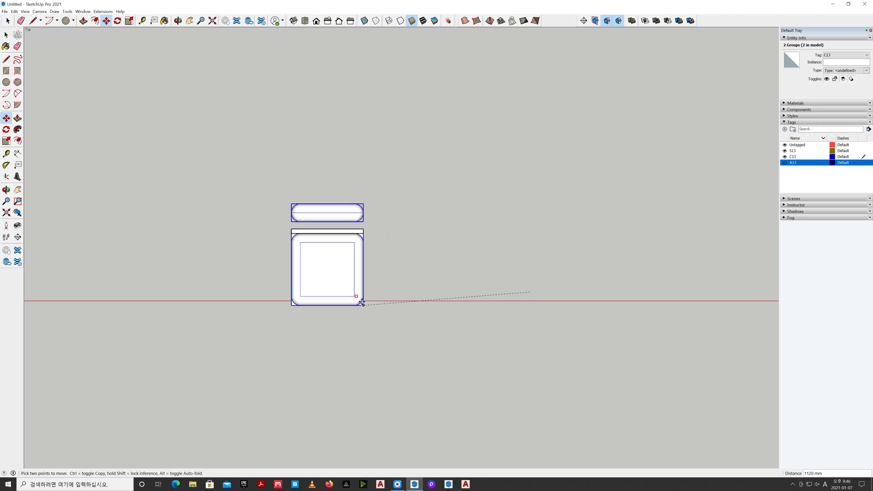
click(362, 304)
key(space)
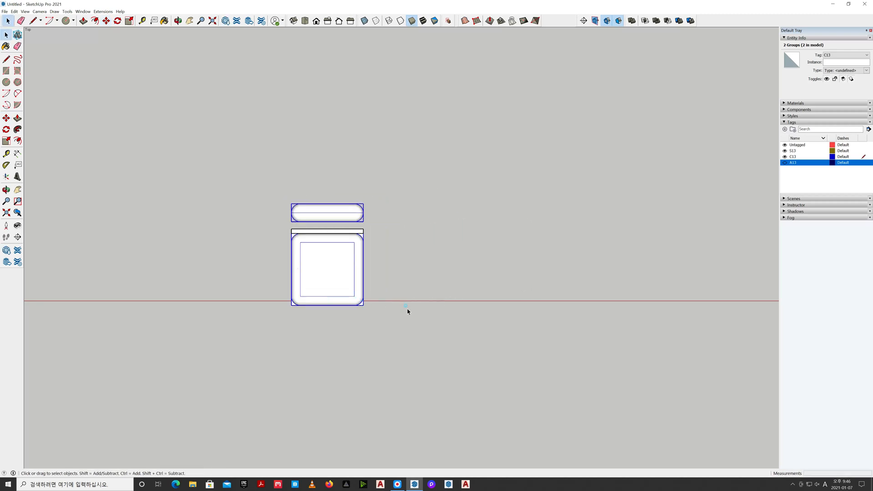
click(407, 105)
click(293, 20)
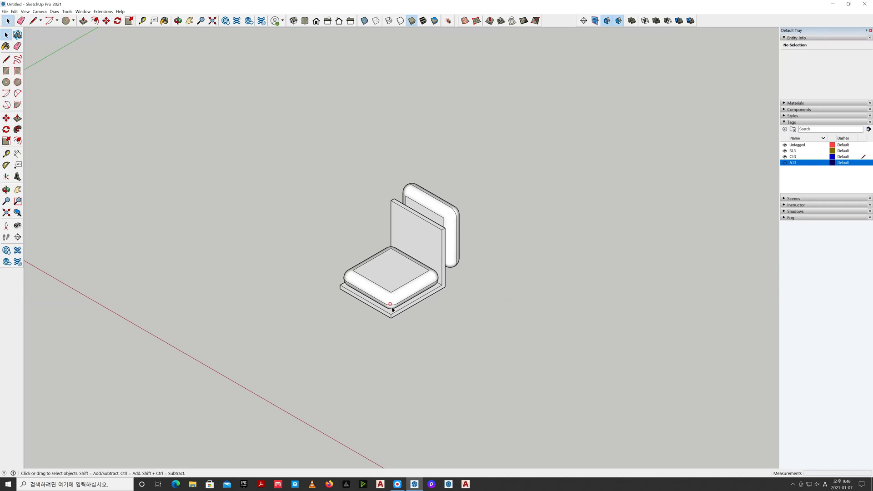
scroll(395, 309, up, 3)
middle_drag(472, 327, 471, 321)
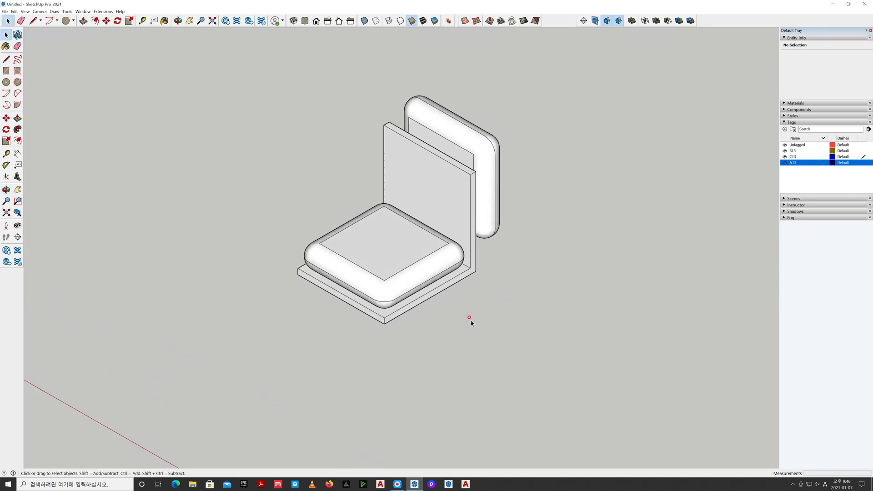
In the top view, move the flat and upright cushions together toward the front of the seat by 60 mm
click(305, 20)
click(440, 279)
key(m)
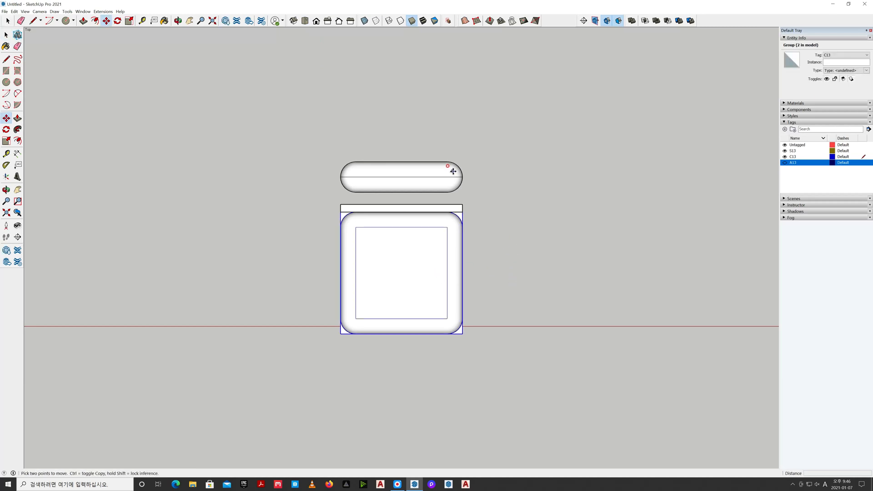
key(Escape)
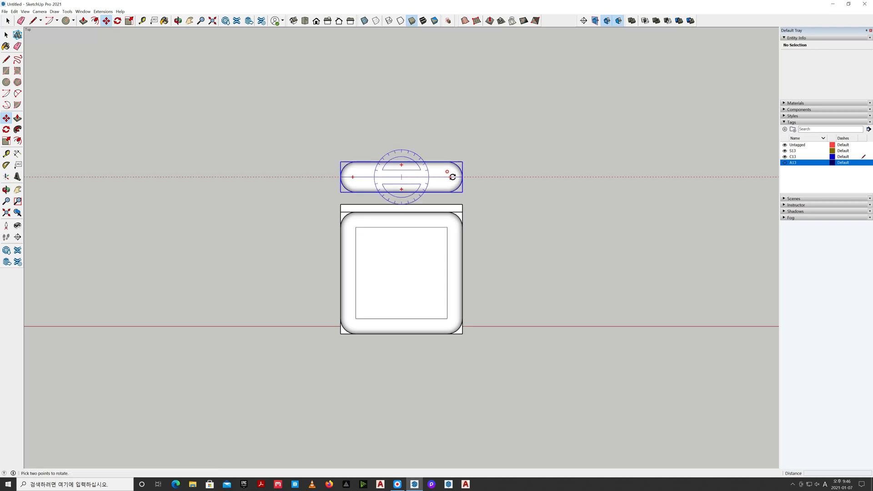
key(space)
click(449, 228)
key(m)
click(518, 231)
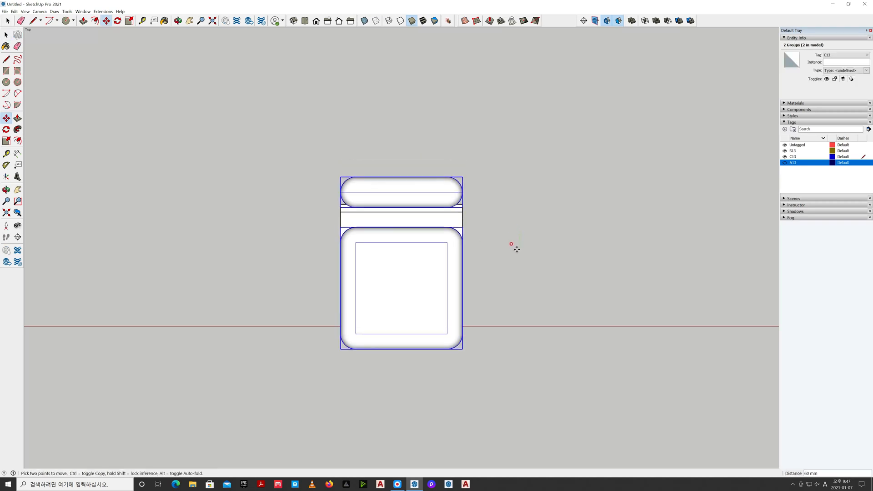
Move the upright cushion forward by about 137 mm so its rear touches the front face of the seat's backrest
key(space)
click(446, 191)
key(m)
click(552, 194)
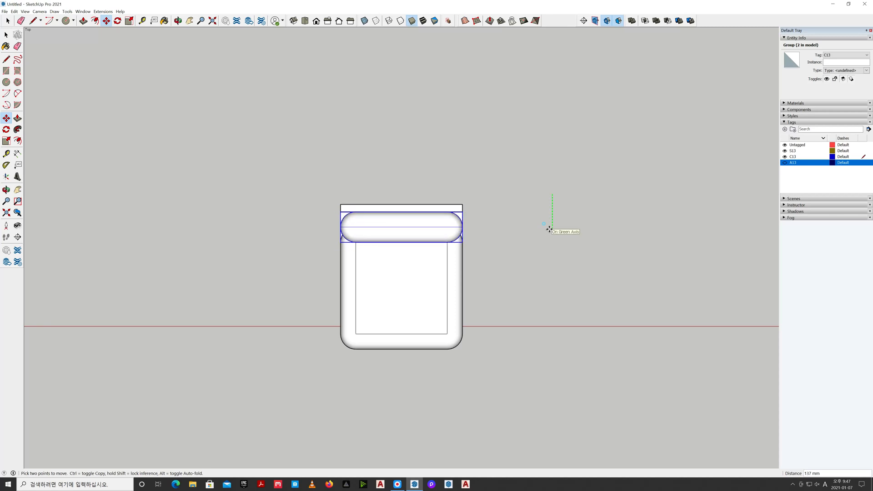
key(space)
click(550, 246)
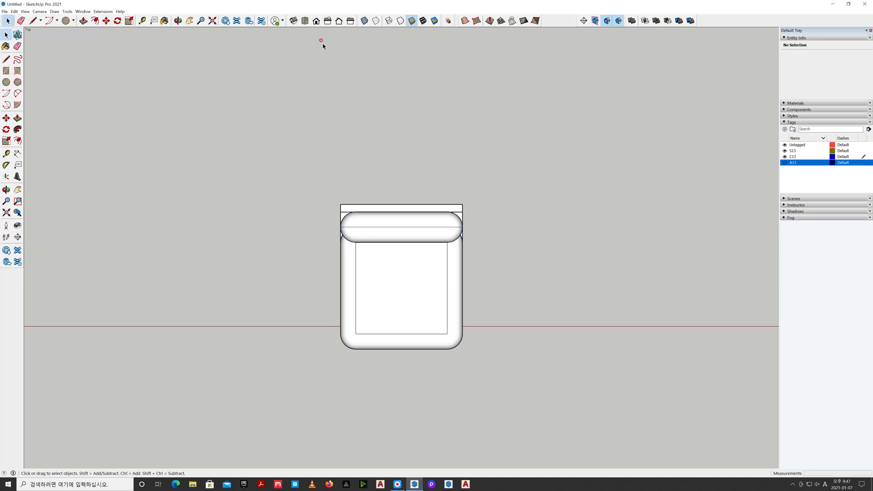
Switch to an isometric perspective view and raise the upright cushion vertically by 60 mm
click(293, 20)
middle_drag(552, 279, 542, 253)
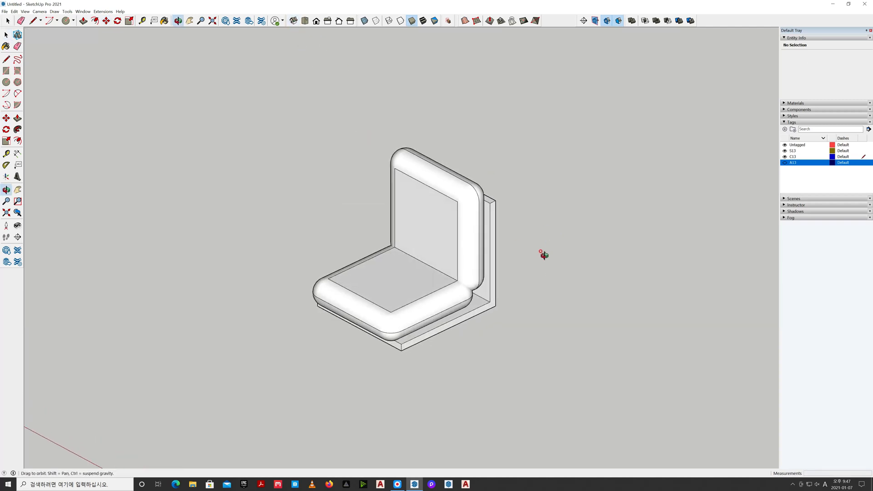
click(39, 11)
click(51, 50)
middle_drag(461, 307, 503, 286)
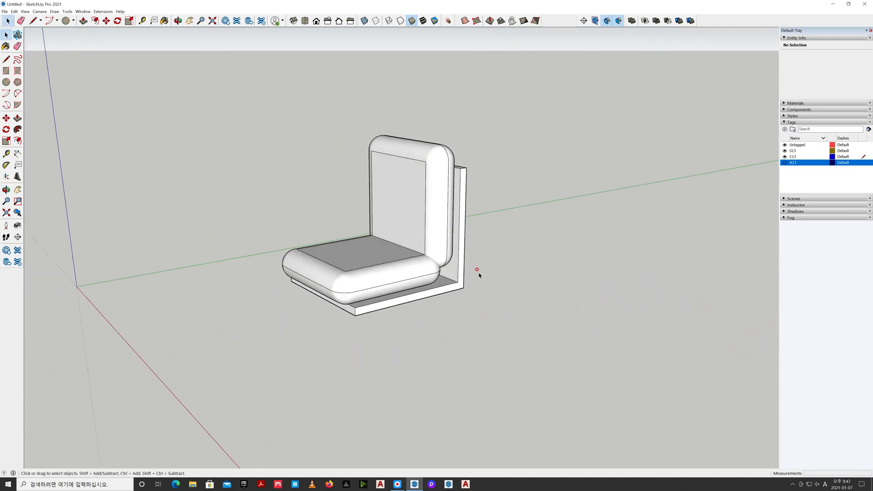
click(441, 256)
key(m)
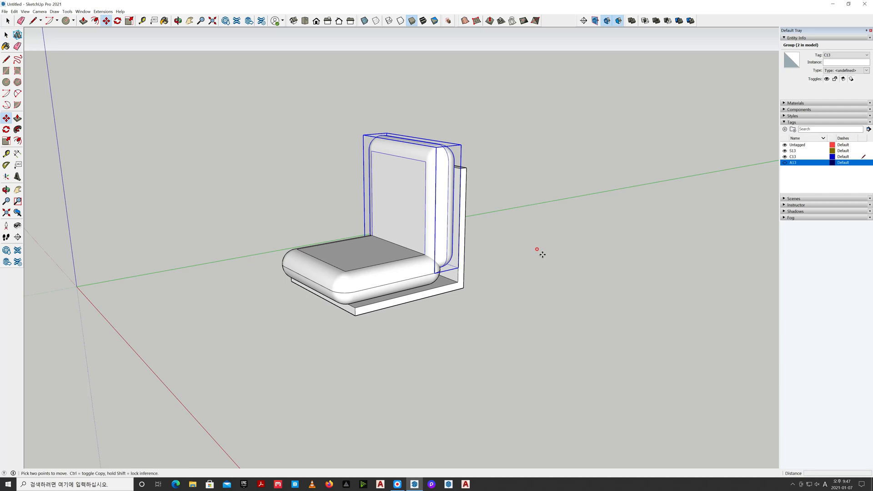
click(538, 250)
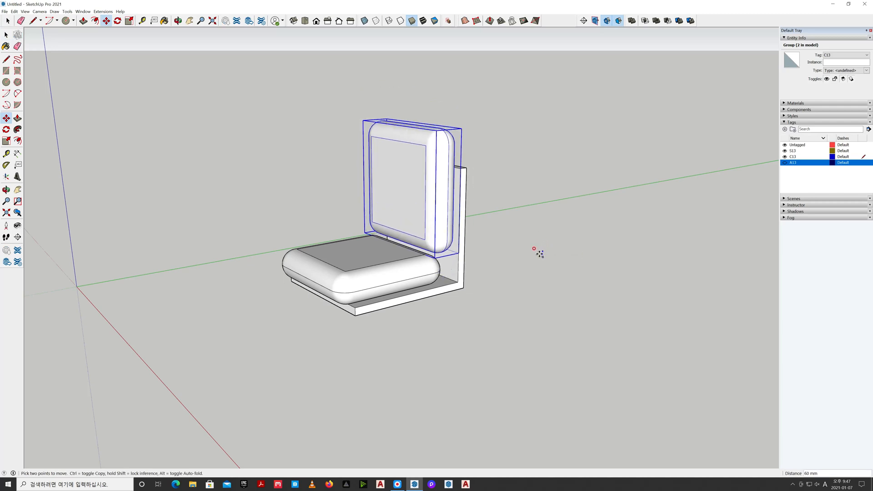
key(o)
drag(509, 280, 504, 261)
key(space)
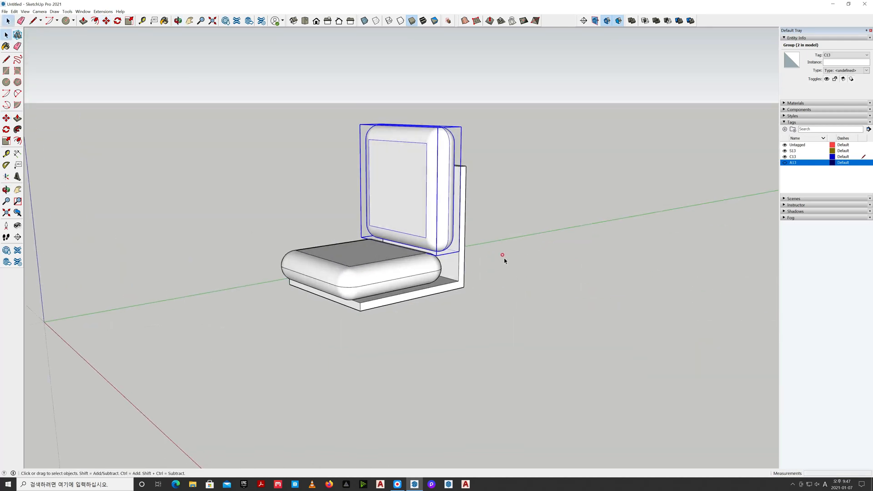
Try to move the flat seat cushion forward by 60 mm
click(408, 273)
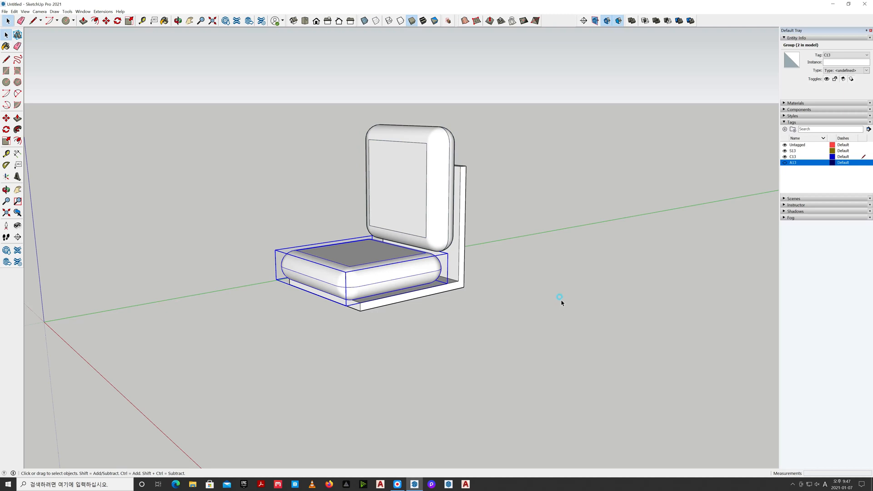
key(m)
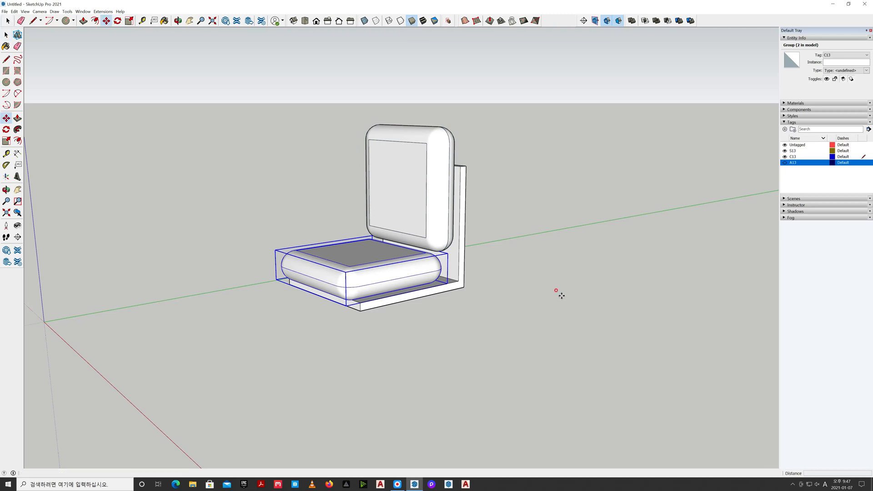
click(564, 298)
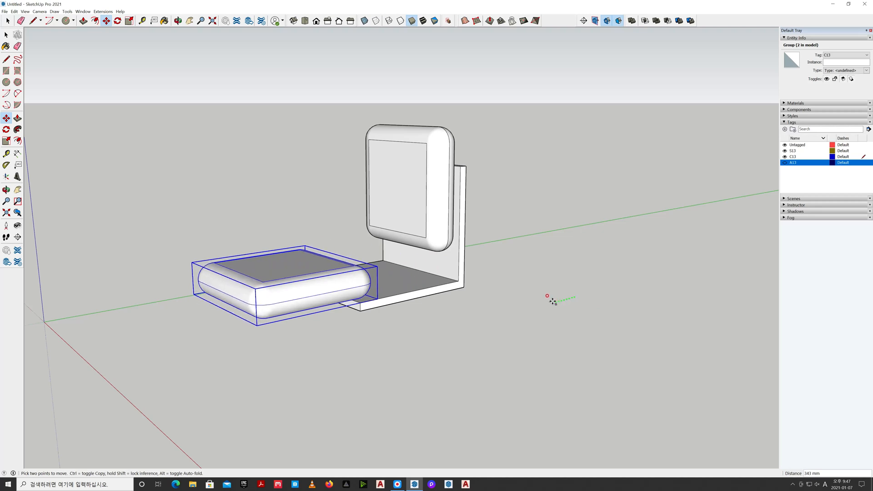
click(570, 297)
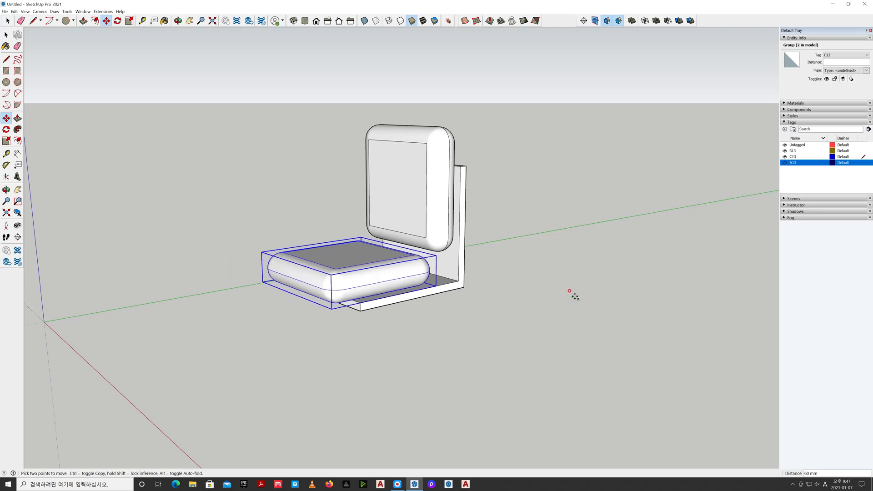
key(Escape)
key(space)
click(566, 300)
Lower the upright cushion by about 14 mm so it sits against the rear rounded edge of the flat cushion
click(453, 213)
key(m)
click(619, 141)
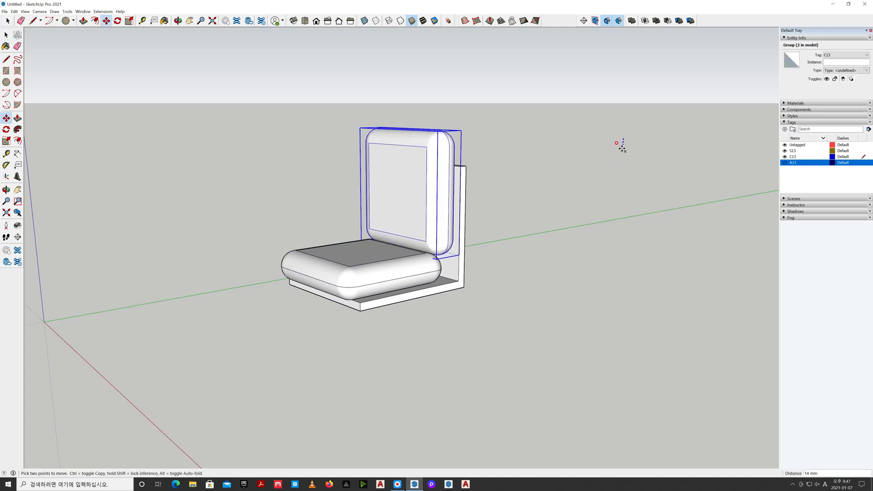
key(Escape)
key(space)
click(609, 196)
Show tag A13 again and set a parallel-projection right view of the chair in wireframe style
middle_drag(602, 203, 547, 240)
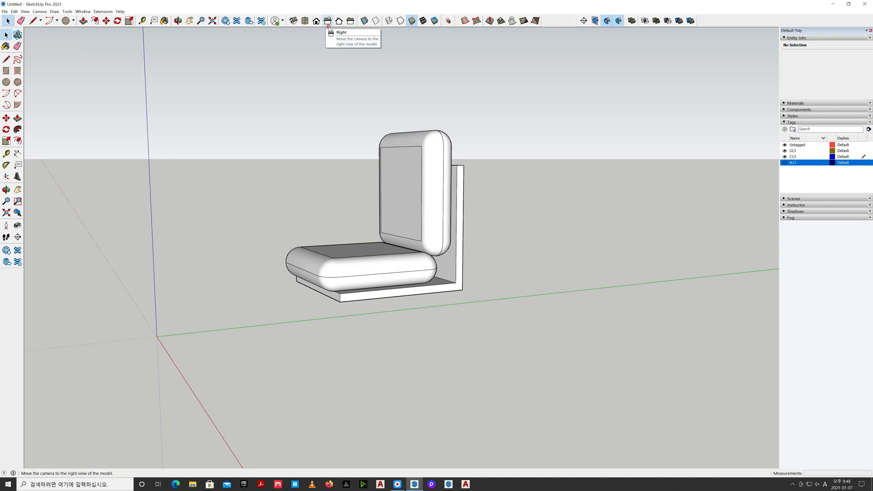
click(785, 162)
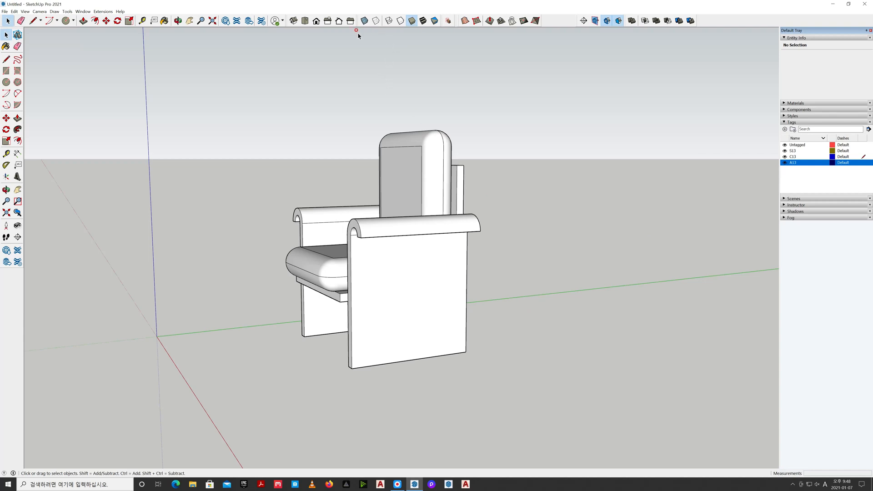
click(328, 21)
click(40, 11)
click(51, 40)
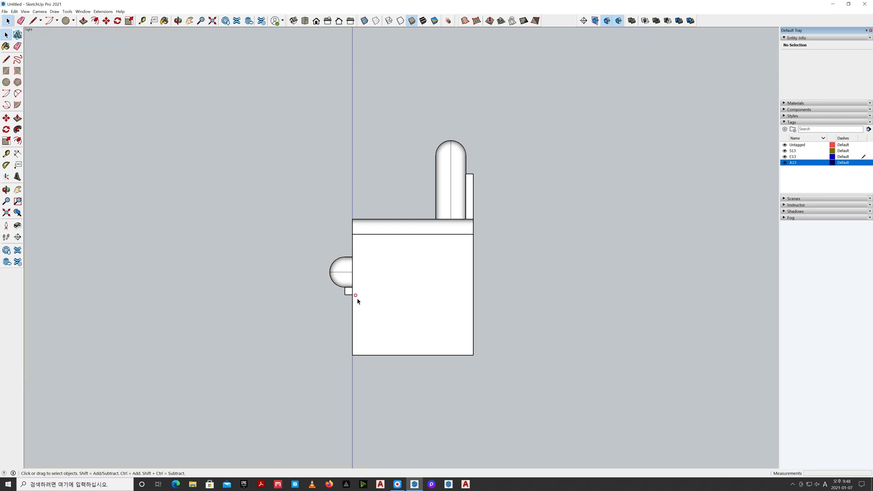
scroll(357, 301, up, 2)
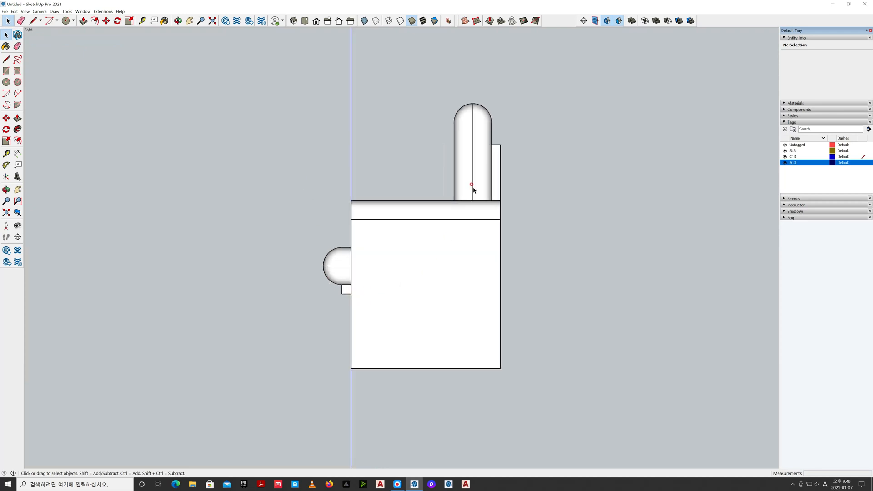
click(388, 21)
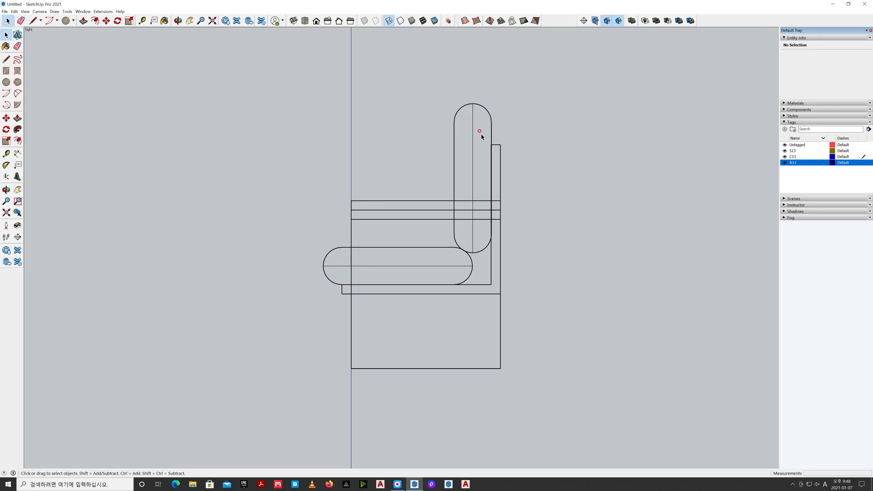
Rotate the seat and both cushions together a few degrees backward about the seat's lower front corner
drag(522, 164, 392, 101)
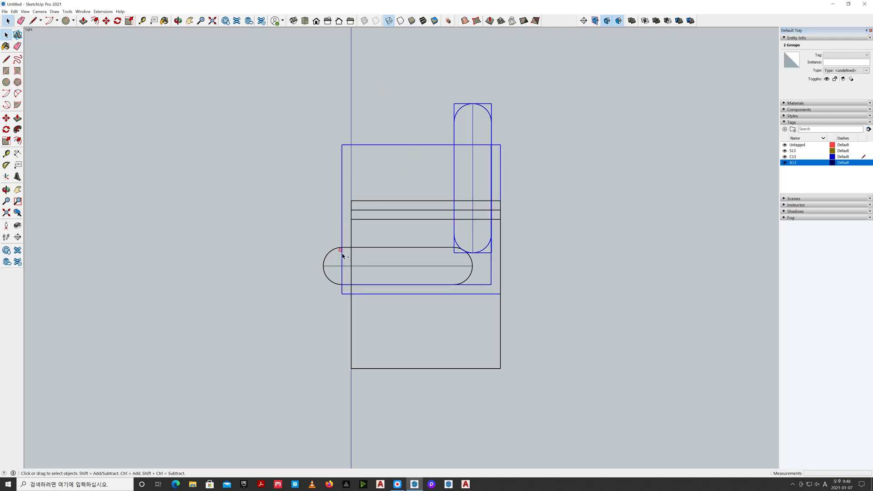
shift+click(325, 268)
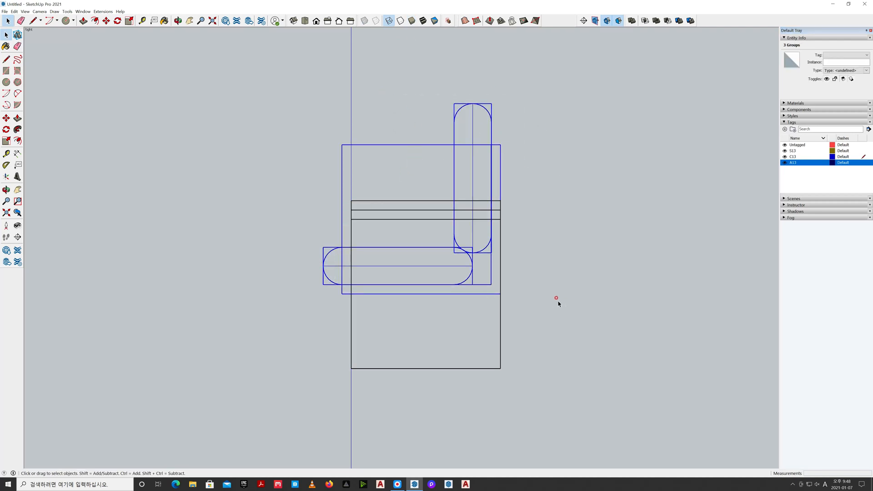
key(q)
click(341, 294)
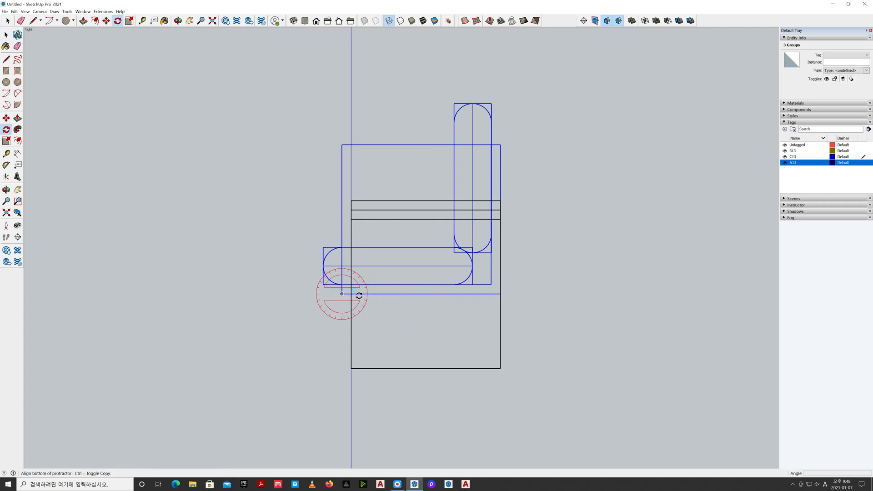
click(599, 298)
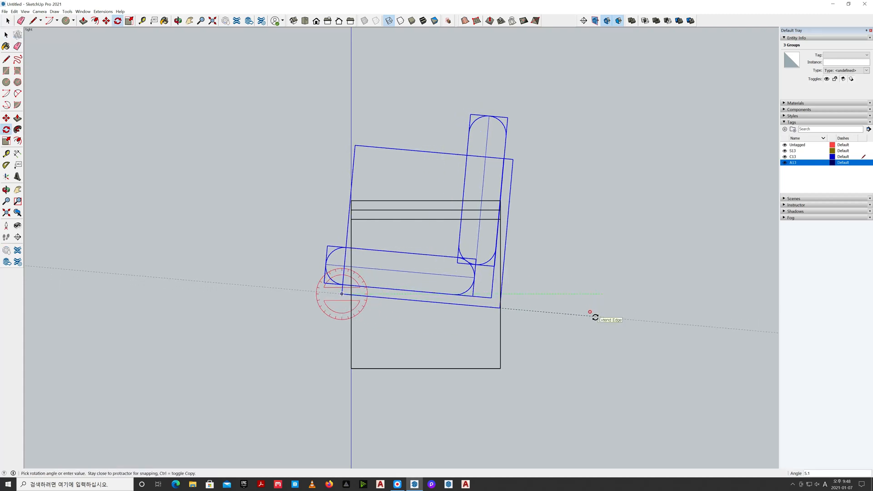
click(595, 317)
key(space)
click(598, 280)
Move the tilted seat and both cushions together horizontally toward the front of the side panels by about 35 mm
drag(541, 176, 400, 93)
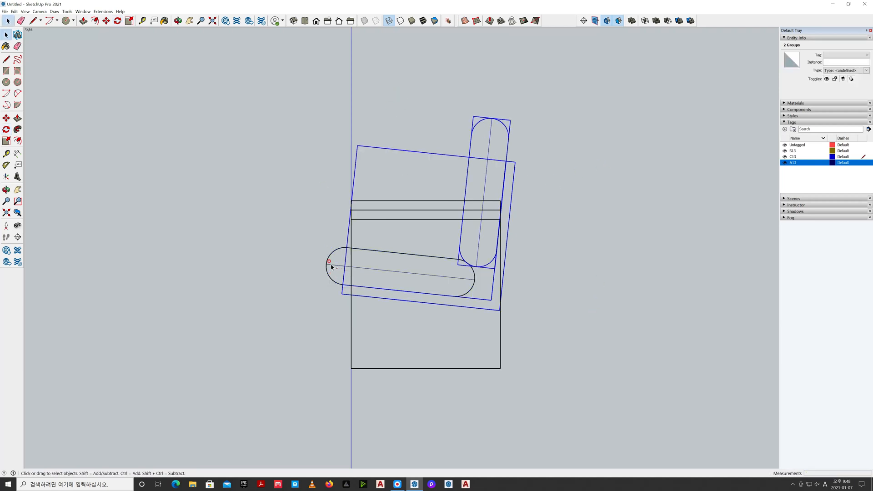
shift+drag(307, 249, 307, 248)
key(m)
click(629, 100)
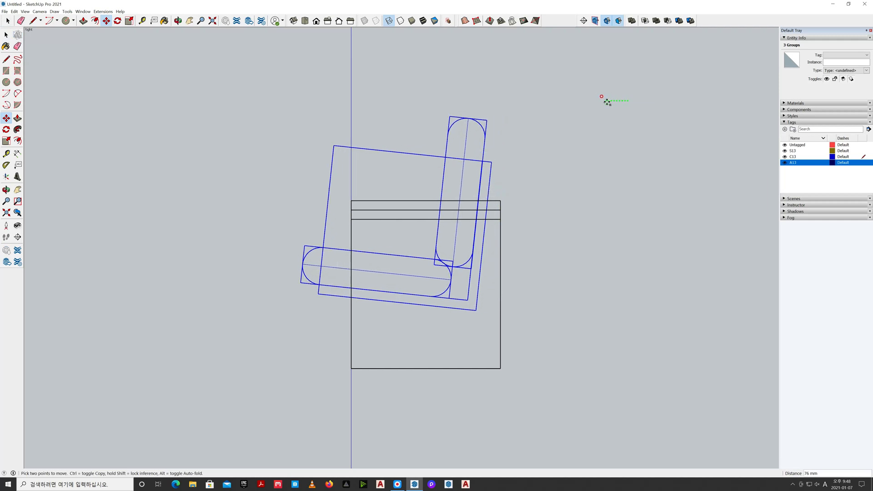
click(617, 103)
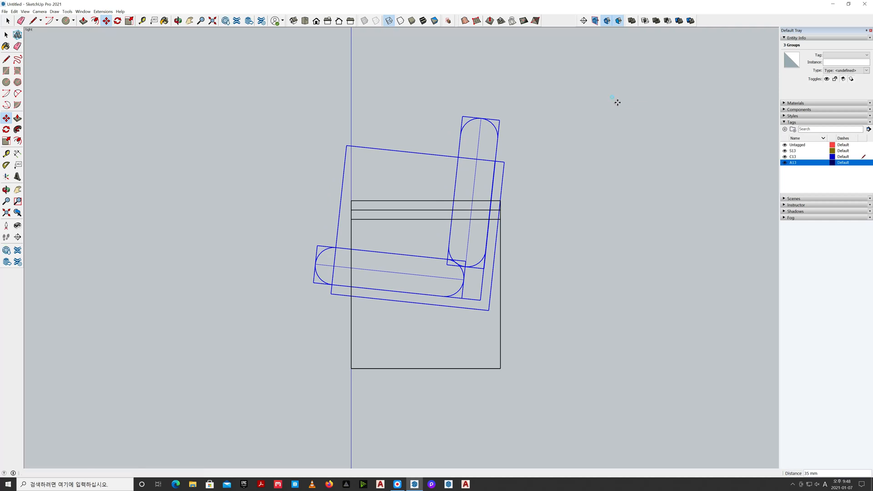
key(space)
click(575, 111)
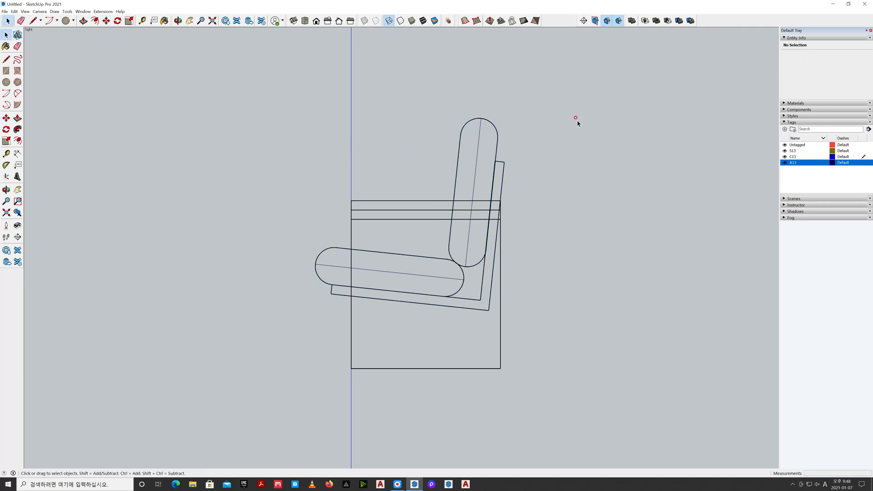
Restore the shaded style without back edges and view the whole chair in an isometric perspective
click(411, 20)
click(375, 21)
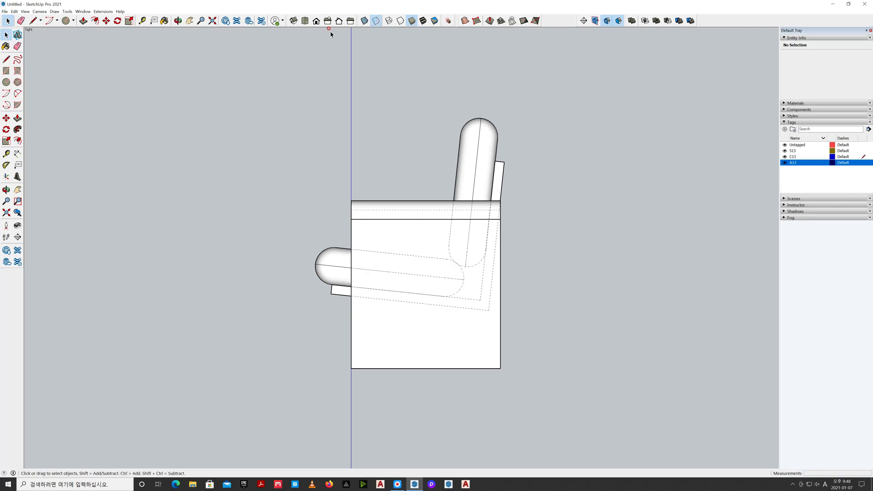
click(293, 20)
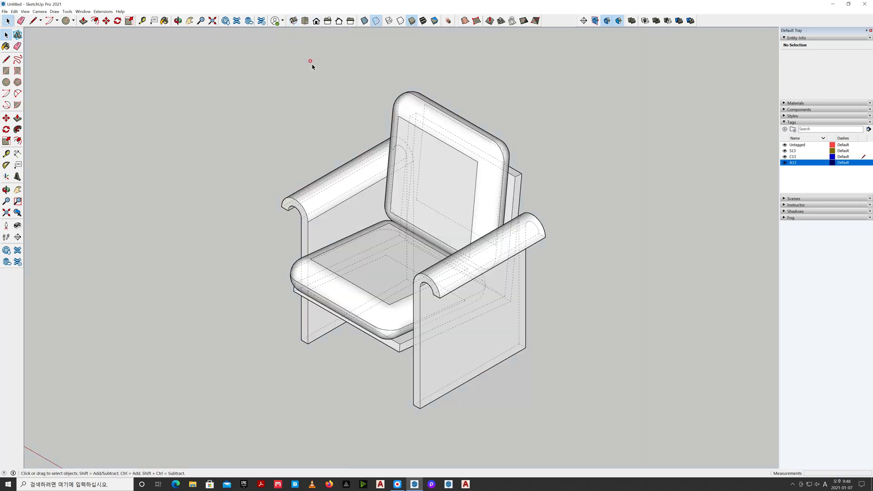
click(39, 12)
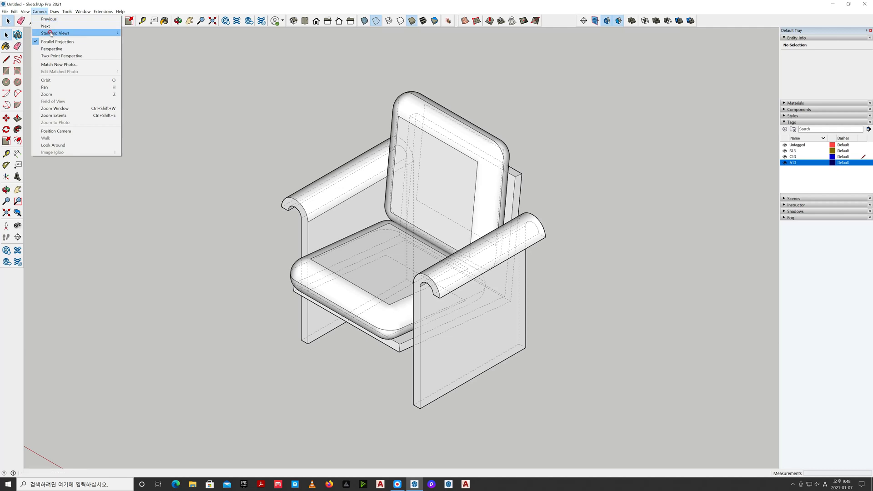
click(73, 49)
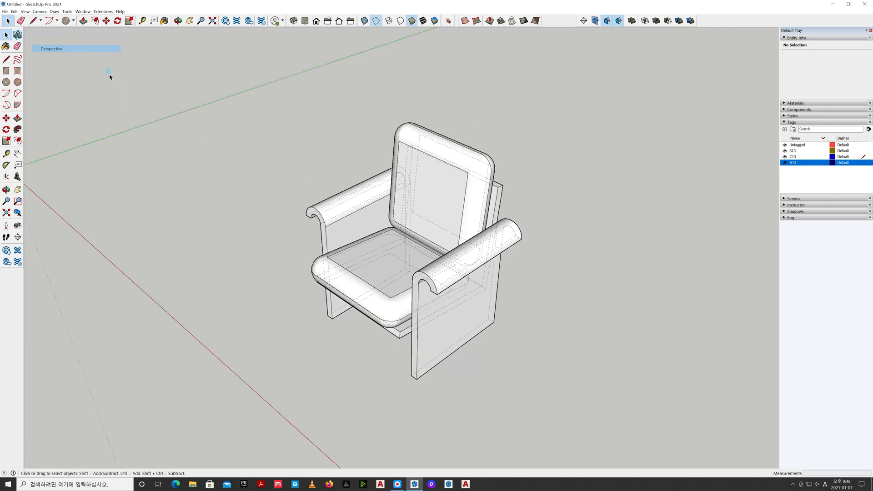
click(376, 20)
middle_drag(362, 175, 368, 181)
drag(369, 181, 449, 177)
key(space)
shift+middle_drag(587, 216, 616, 209)
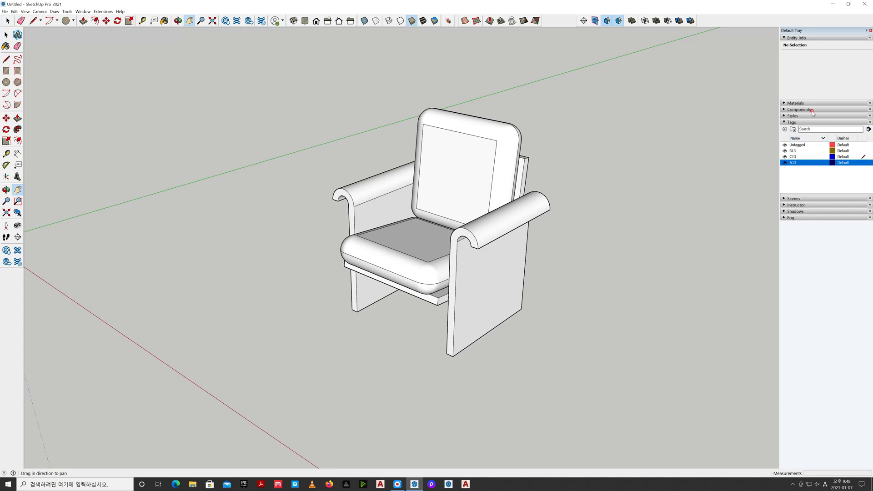
Paint the seat and both side panels with the material Color D01
click(791, 103)
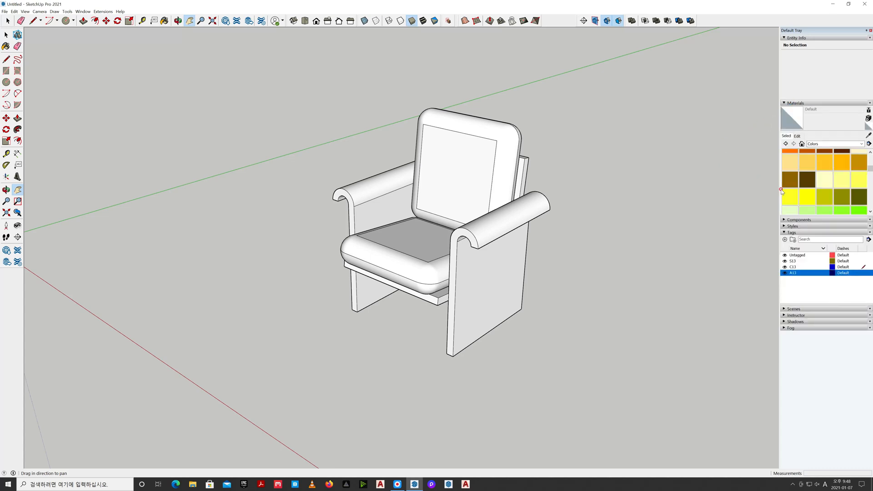
scroll(870, 167, up, 2)
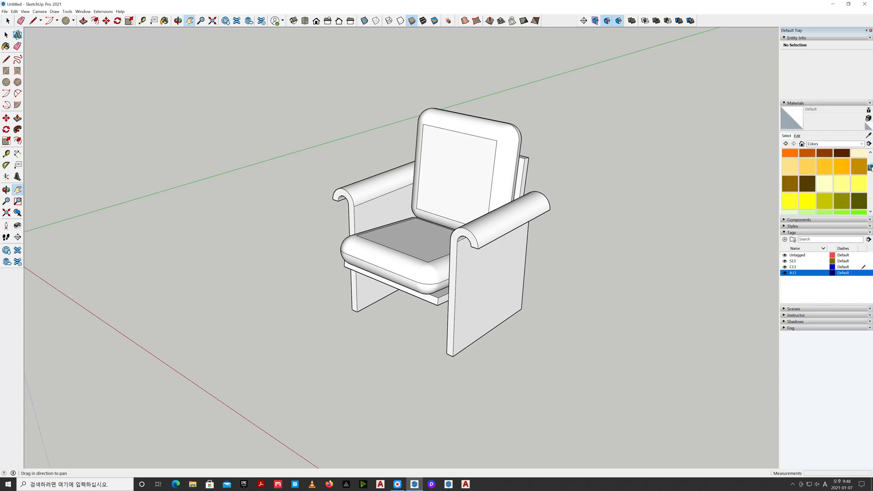
click(859, 163)
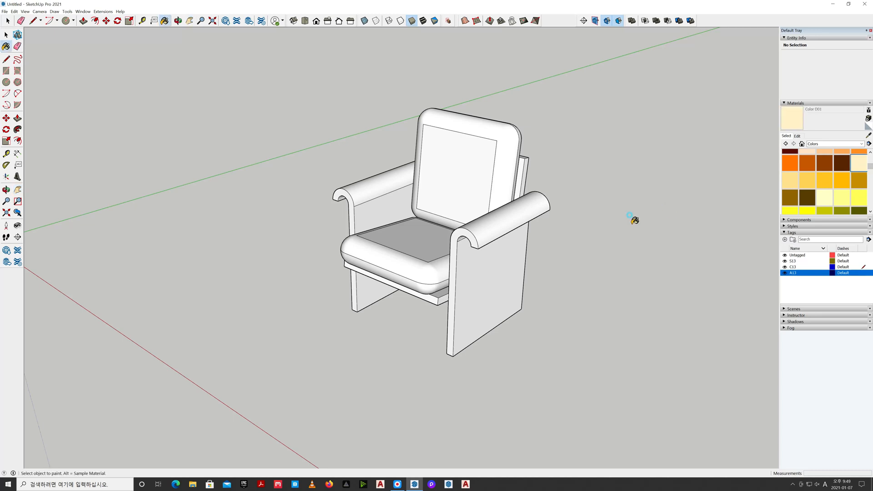
click(539, 208)
click(523, 179)
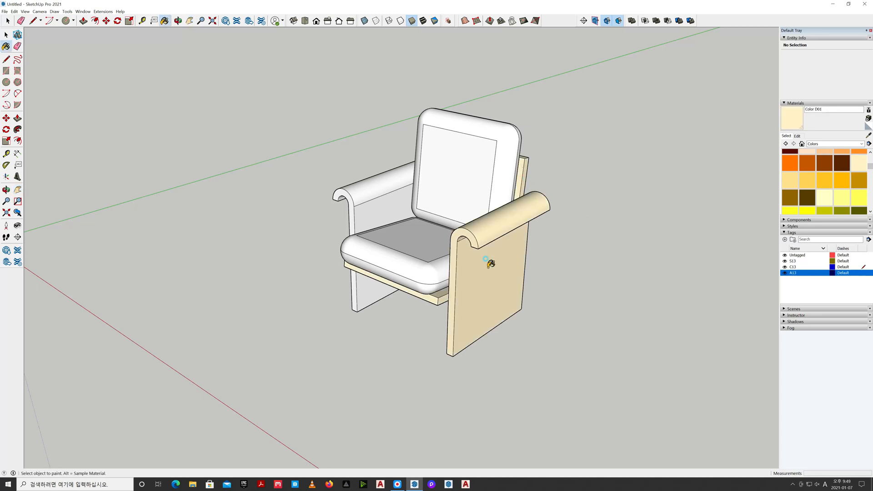
click(366, 206)
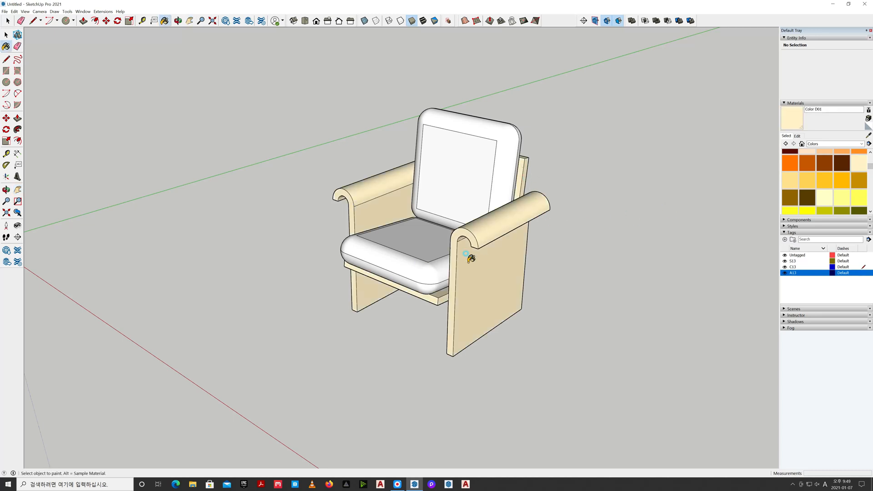
Paint the backrest cushion and the seat cushion with the material Color D07
click(790, 196)
click(481, 156)
click(405, 242)
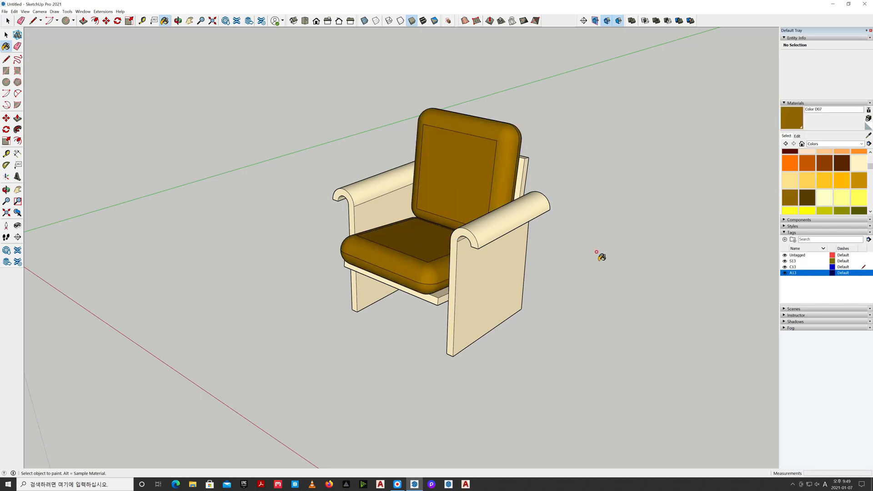
key(space)
Show the chair in a parallel-projection top view
scroll(586, 257, down, 2)
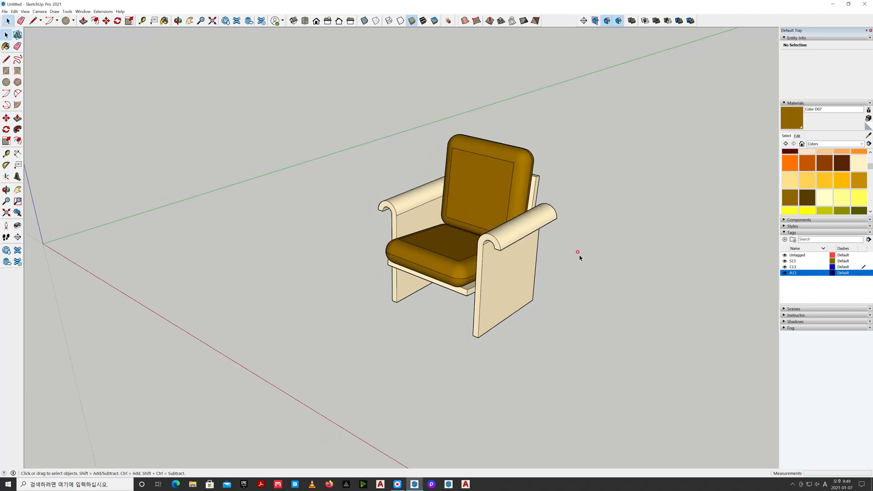
click(305, 20)
click(49, 11)
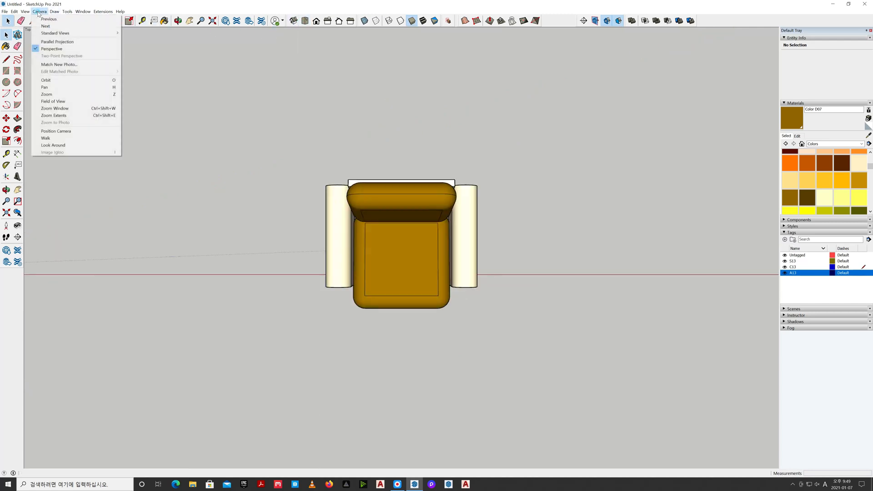
click(50, 42)
scroll(166, 118, down, 1)
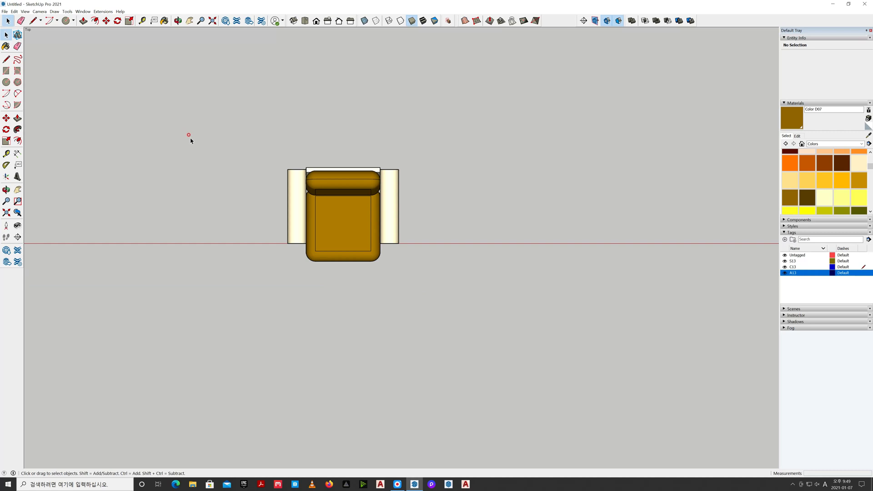
Copy all five groups of the chair about 812 mm along the red axis, on the side toward the origin
drag(502, 200, 526, 191)
key(space)
drag(533, 255, 398, 150)
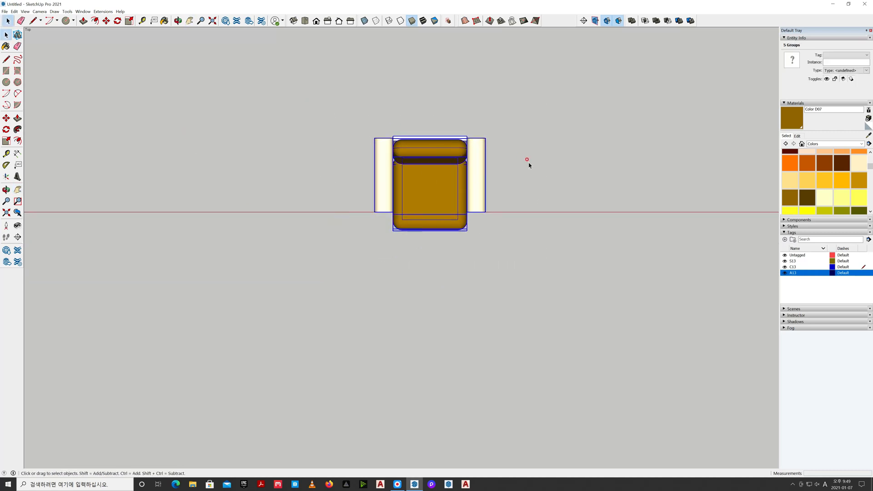
key(m)
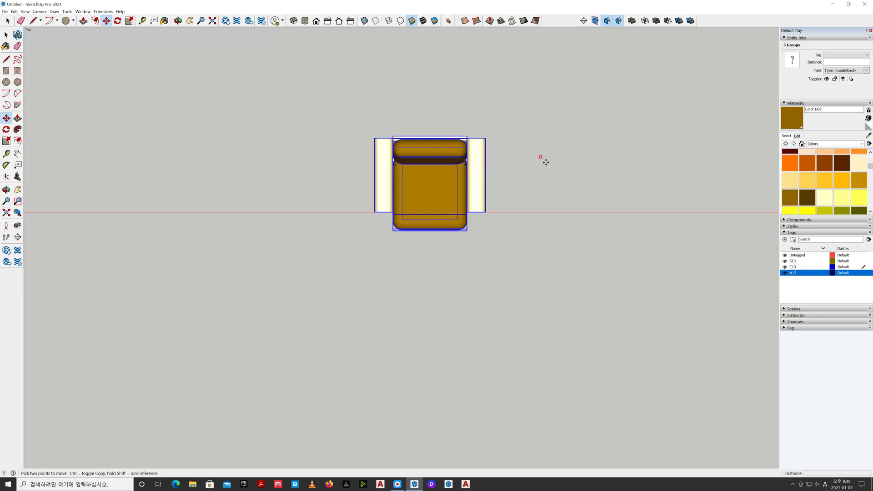
key(ctrl)
click(626, 170)
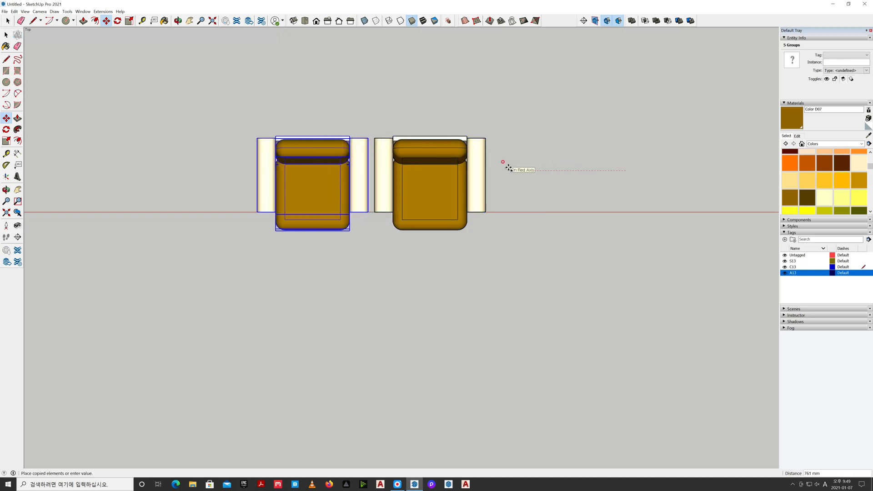
click(499, 166)
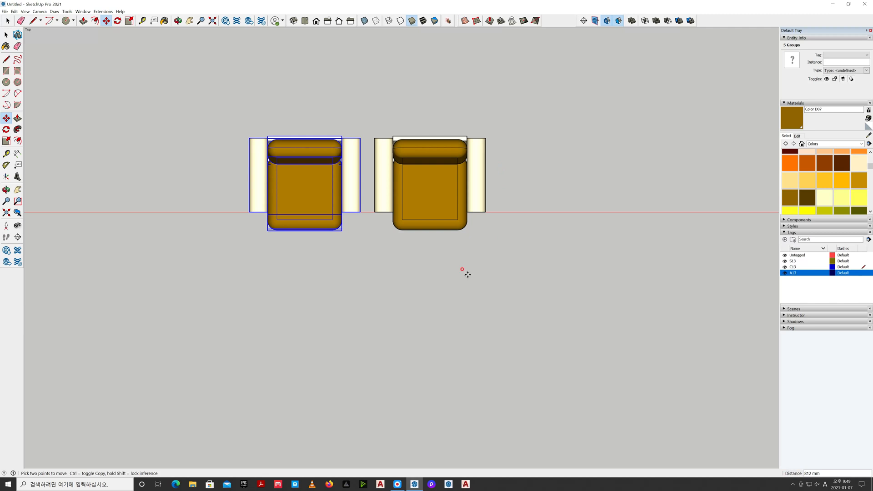
key(space)
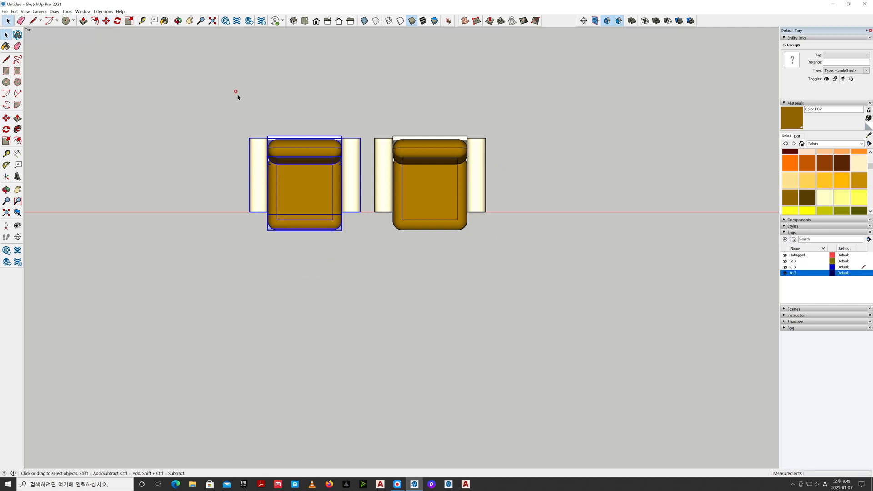
Move the copied chair about 612 mm forward along the green axis
key(m)
click(216, 72)
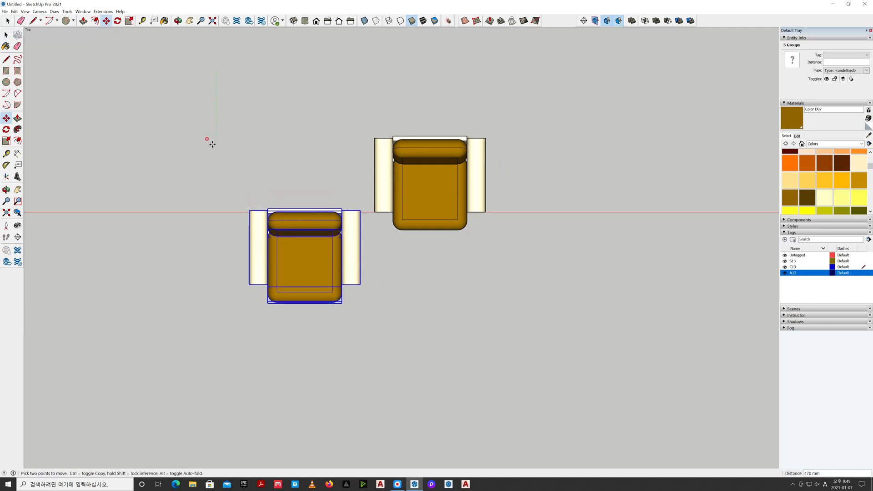
click(213, 166)
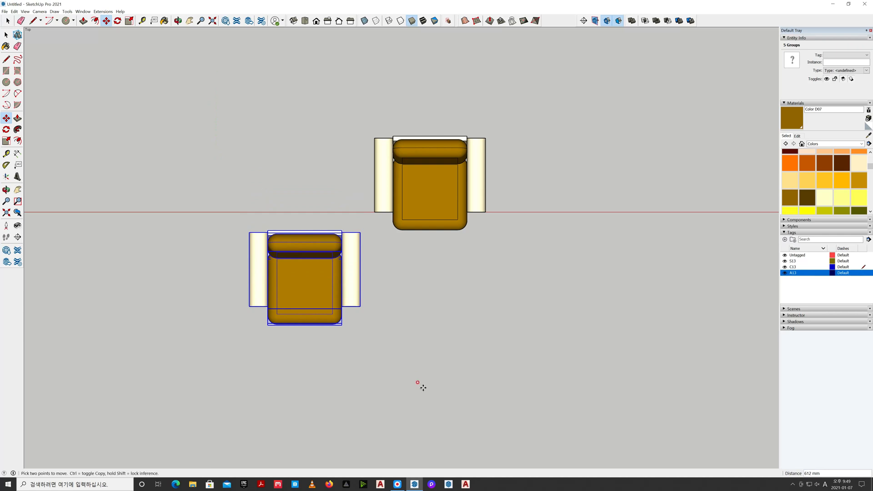
Rotate the copied chair 90° counterclockwise in plan about a point in front of it
key(q)
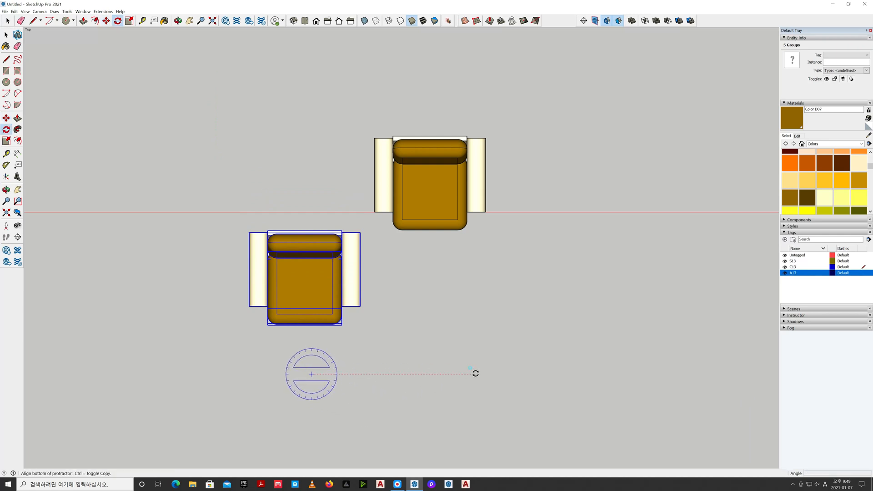
click(475, 373)
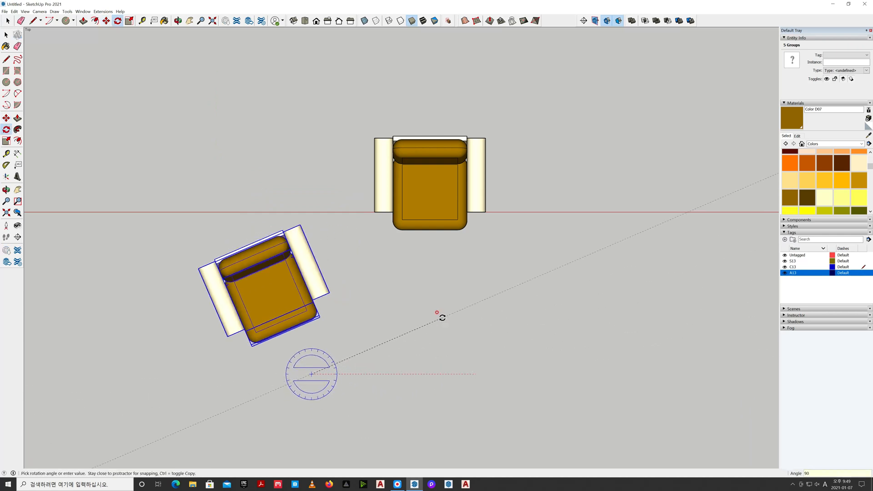
key(Return)
key(space)
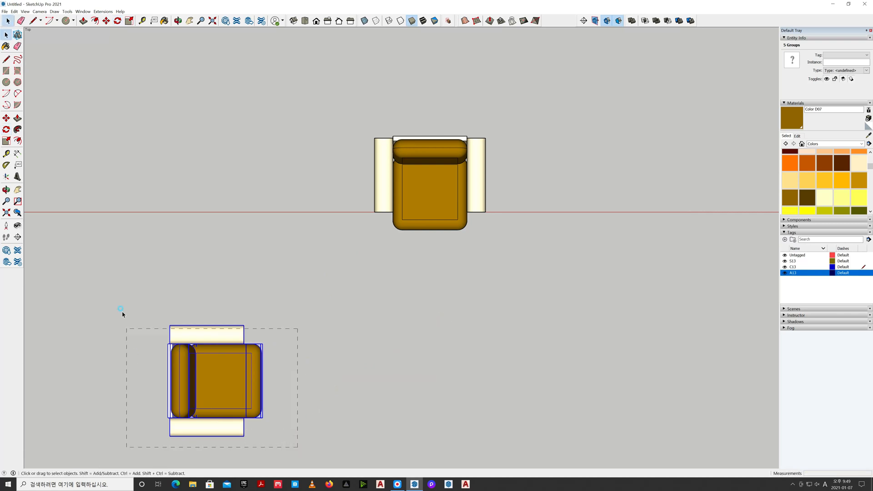
Move the rotated chair back toward the red axis and about 556 mm along it toward the original chair
key(m)
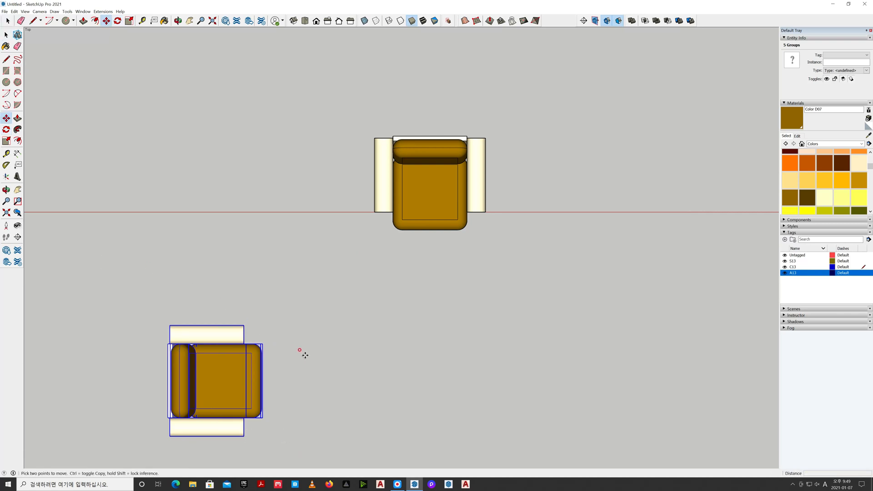
click(303, 354)
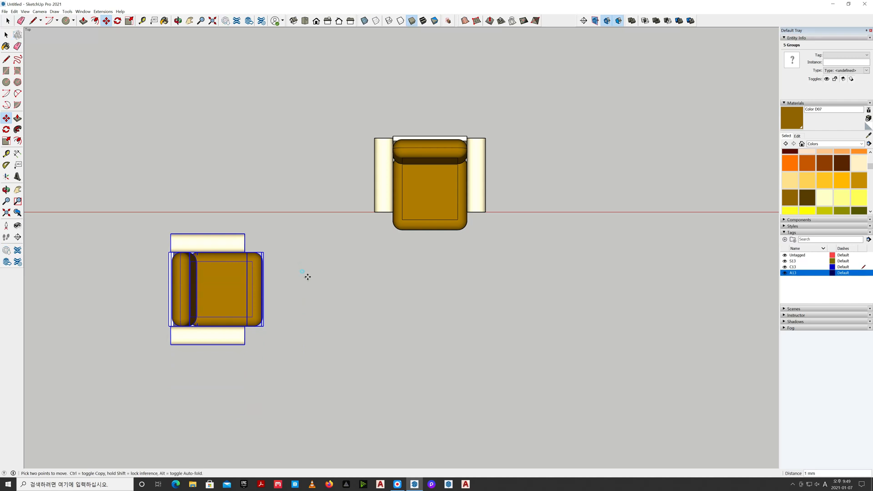
click(385, 272)
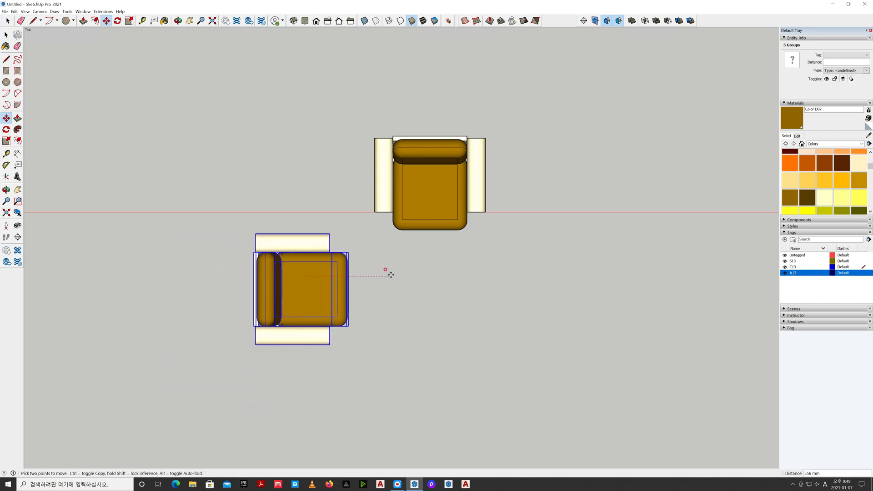
key(space)
click(406, 308)
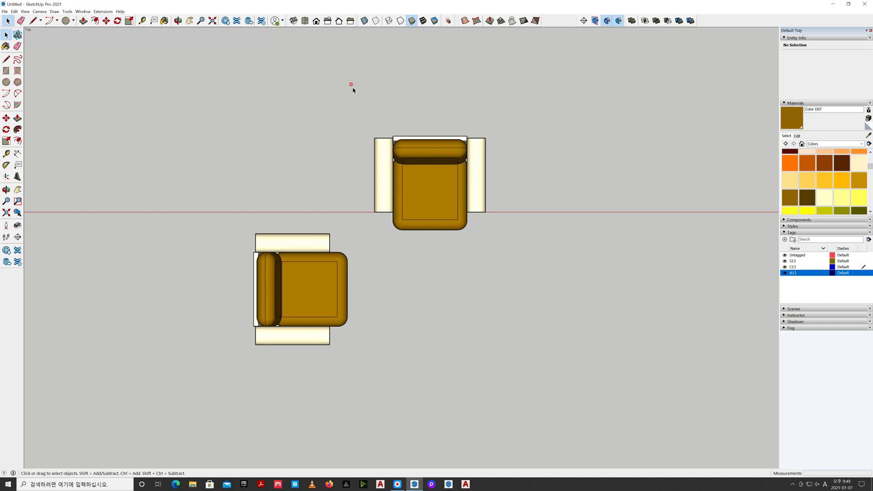
View both chairs in an isometric view with perspective projection
click(294, 21)
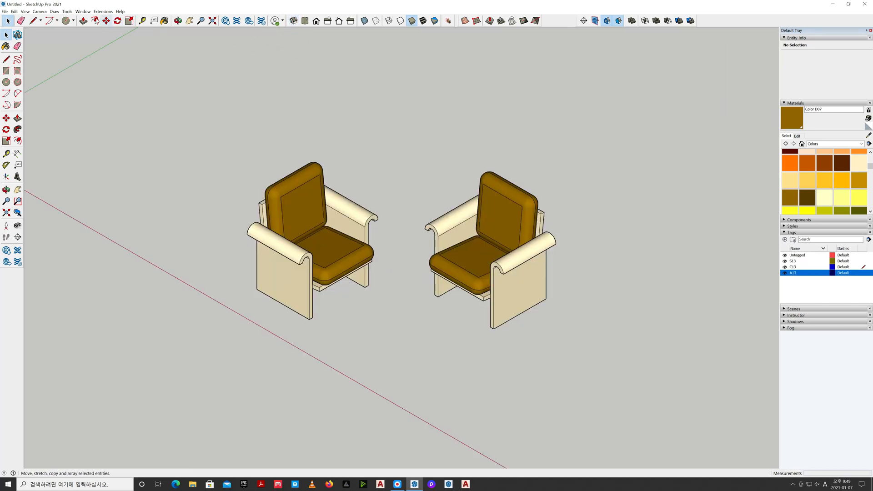
click(39, 11)
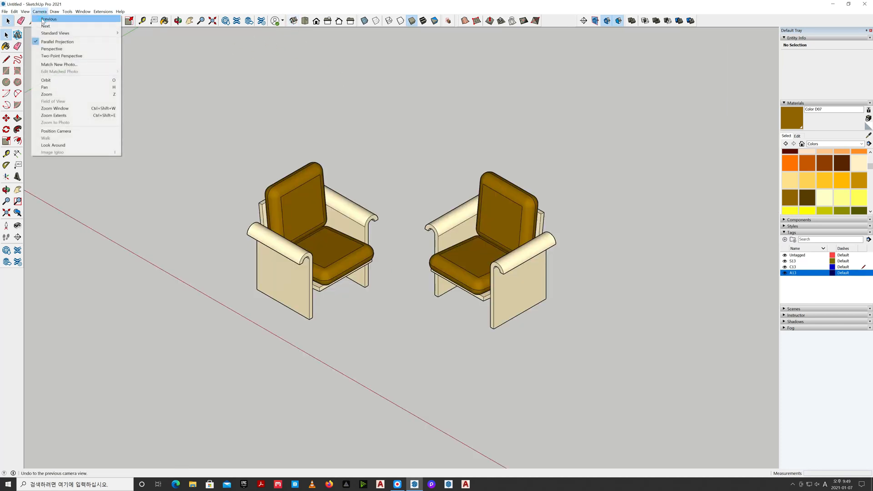
click(49, 48)
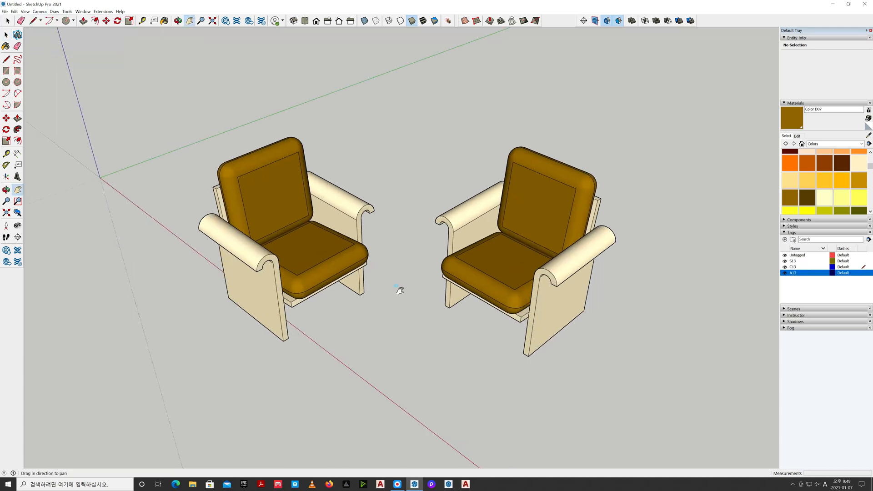
Move the rotated chair's near side panel 960 mm outward along the green axis
shift+middle_drag(400, 289, 503, 240)
click(399, 288)
key(m)
click(483, 310)
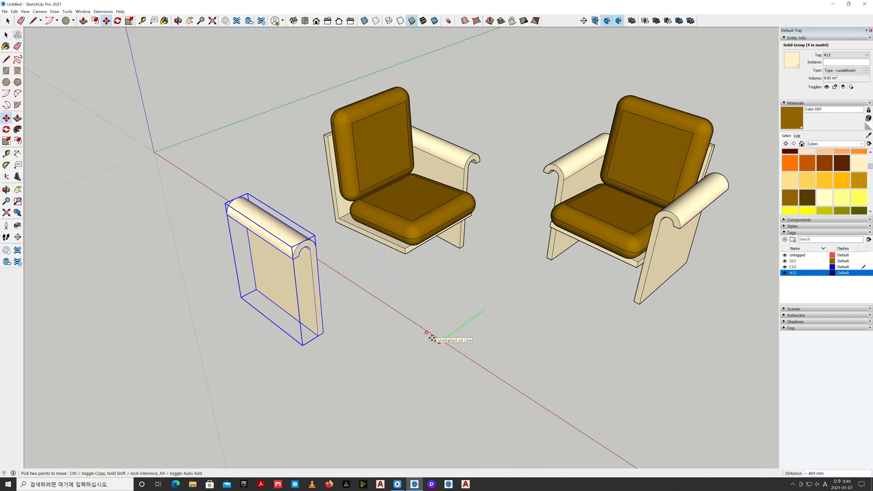
text(960)
key(Return)
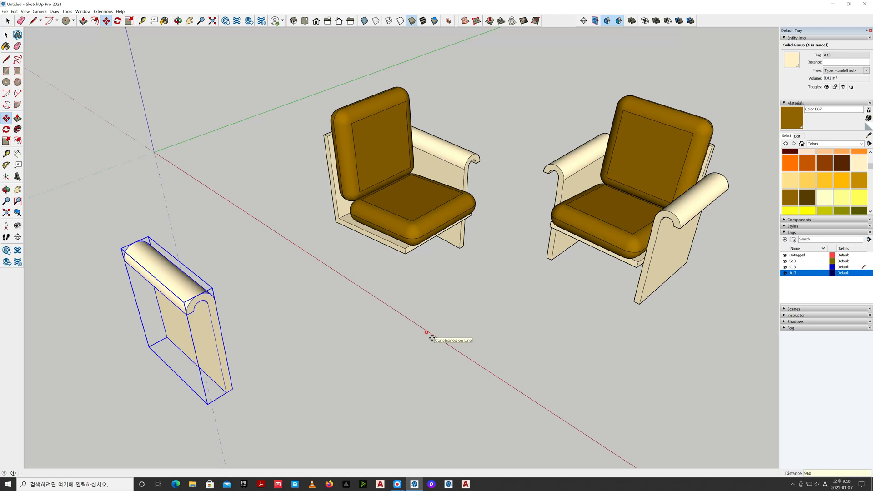
key(space)
click(478, 326)
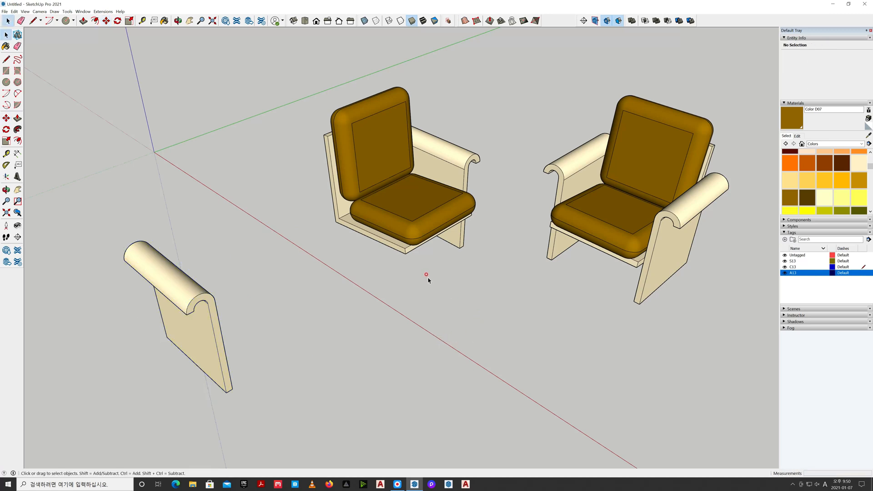
Stretch the rotated chair's L-shaped seat along the green axis until it reaches the displaced side panel
scroll(426, 277, down, 2)
click(408, 256)
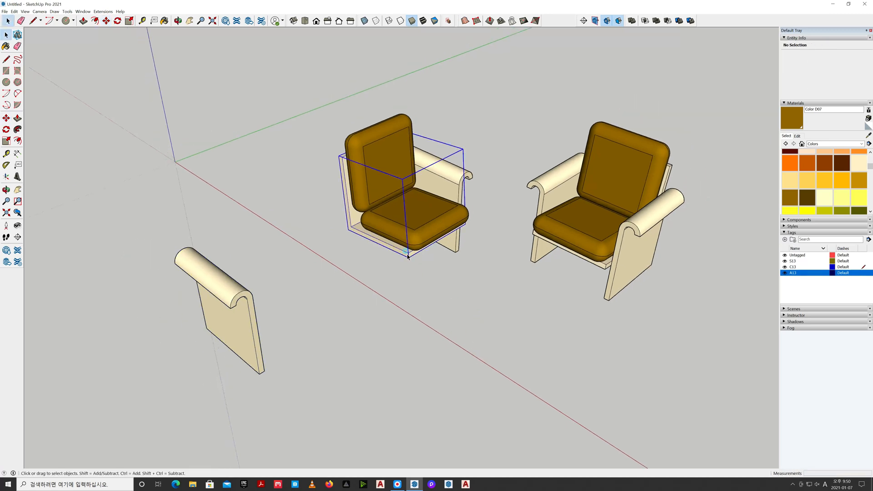
key(s)
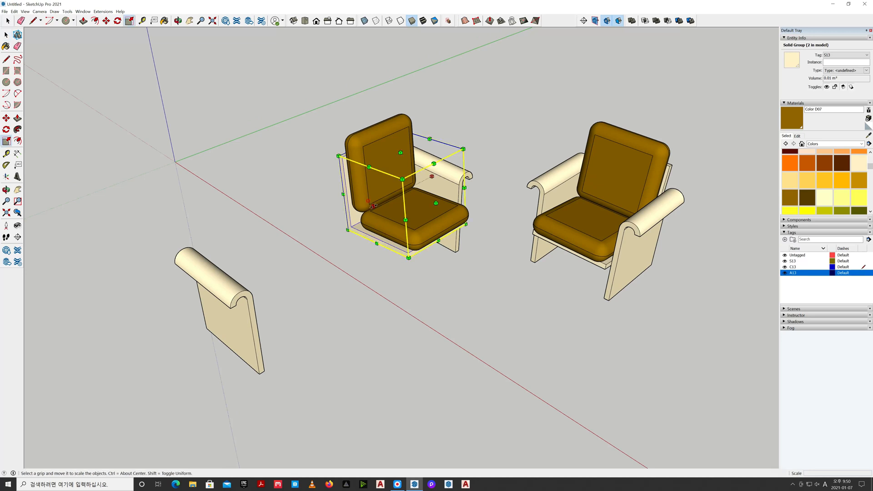
drag(373, 205, 306, 241)
key(space)
click(359, 321)
Array both cushions of the widened seat along the green axis with two copies at 480 mm spacing
click(381, 215)
ctrl+click(366, 199)
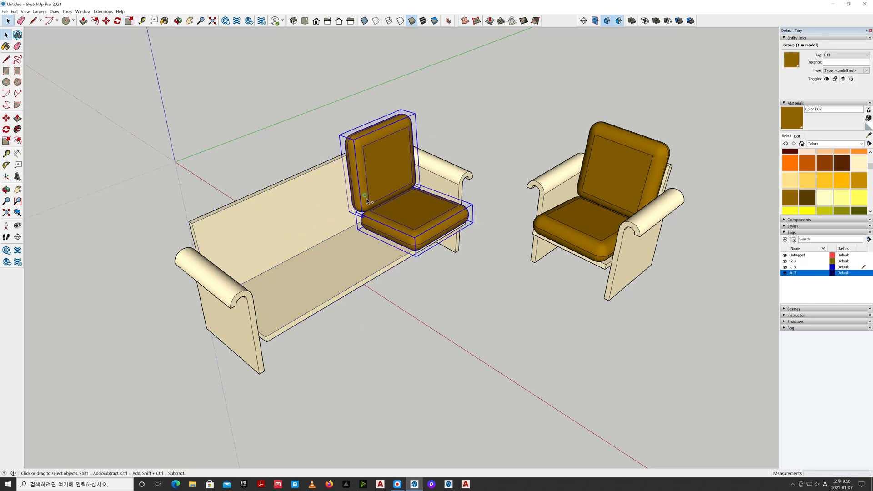
key(m)
key(ctrl)
click(498, 261)
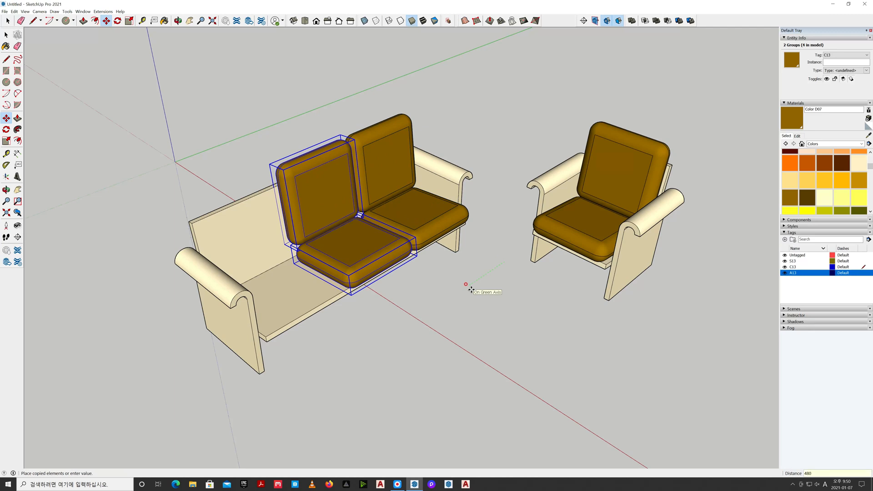
key(Return)
text(*)
key(Return)
key(space)
click(471, 292)
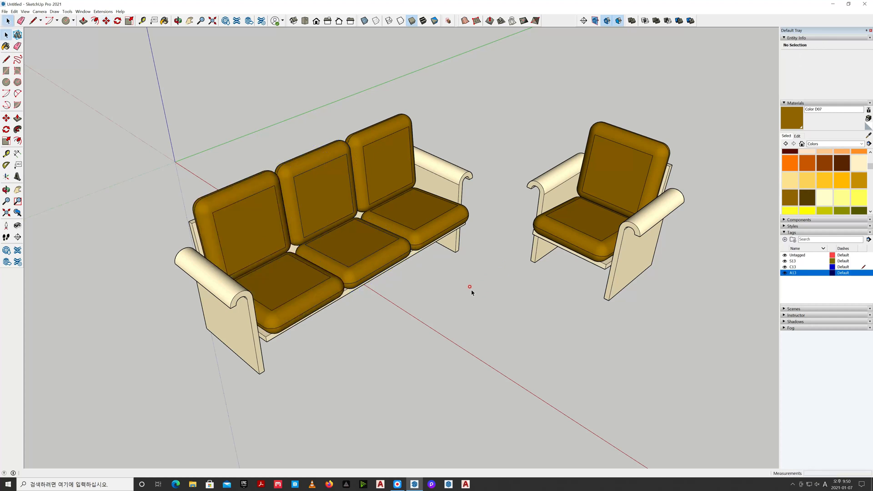
click(475, 296)
middle_drag(471, 297, 457, 317)
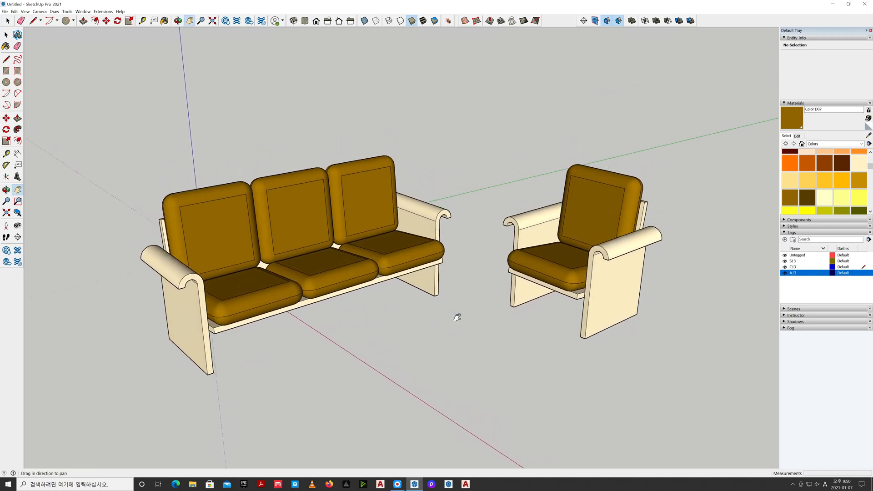
key(space)
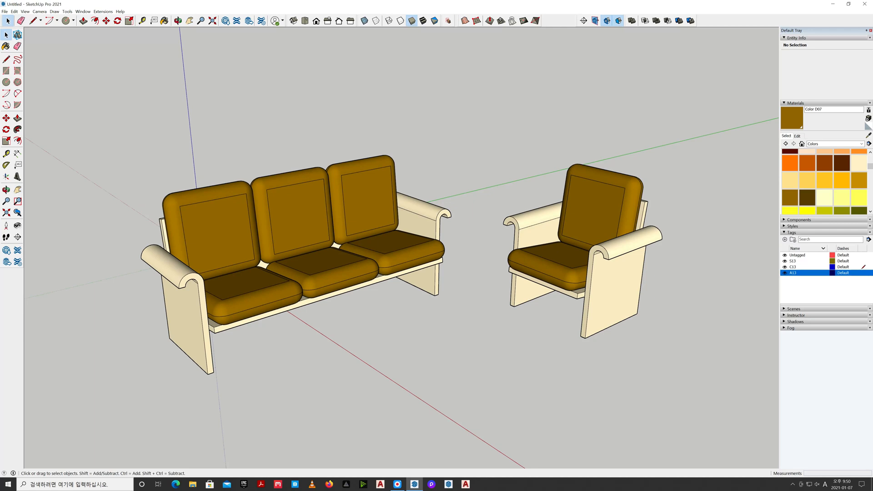